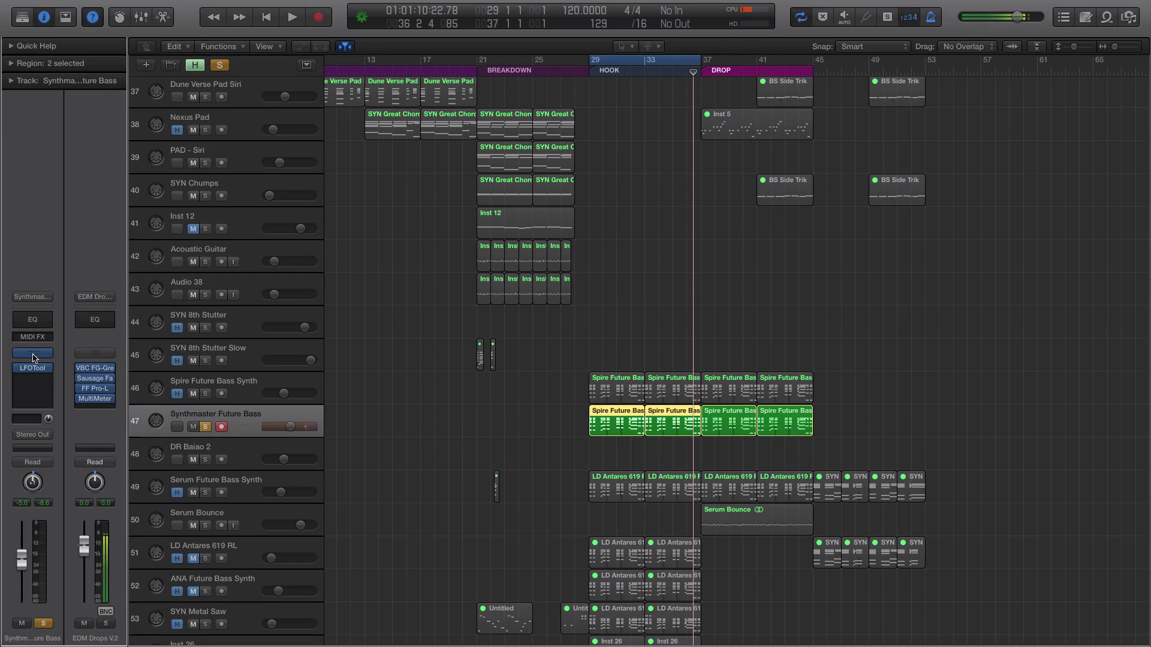
# Open SynthMaster on the Synthmaster Future Bass track, showing preset LD Antares 619 RL
pyautogui.click(30, 355)
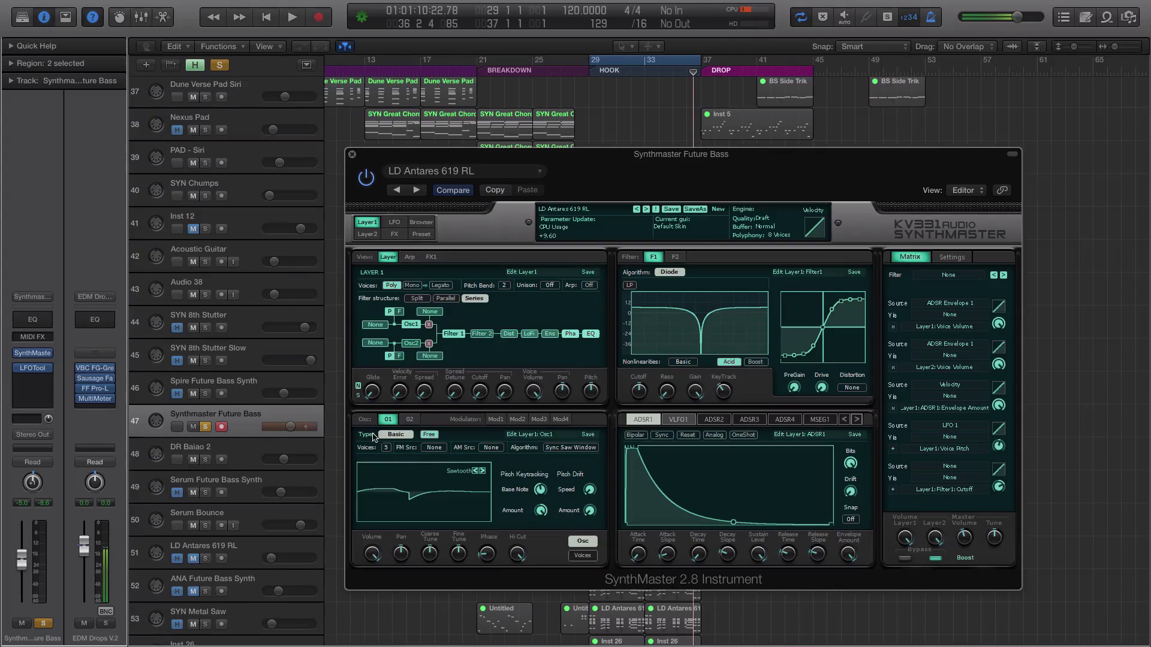
pyautogui.click(396, 434)
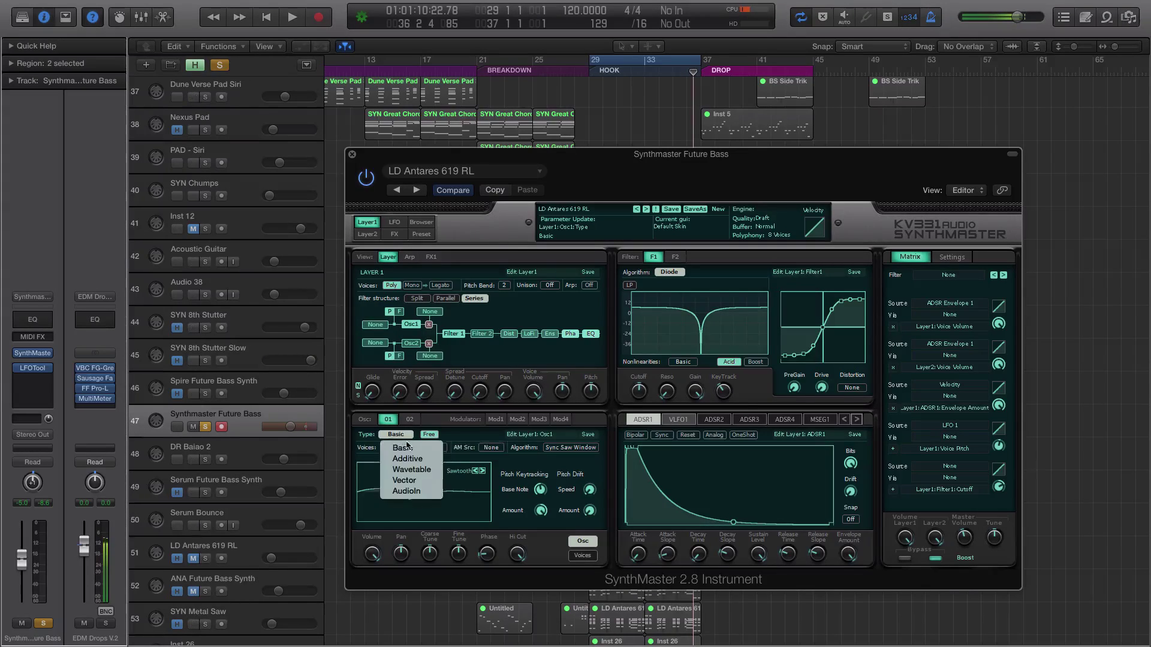
pyautogui.click(409, 449)
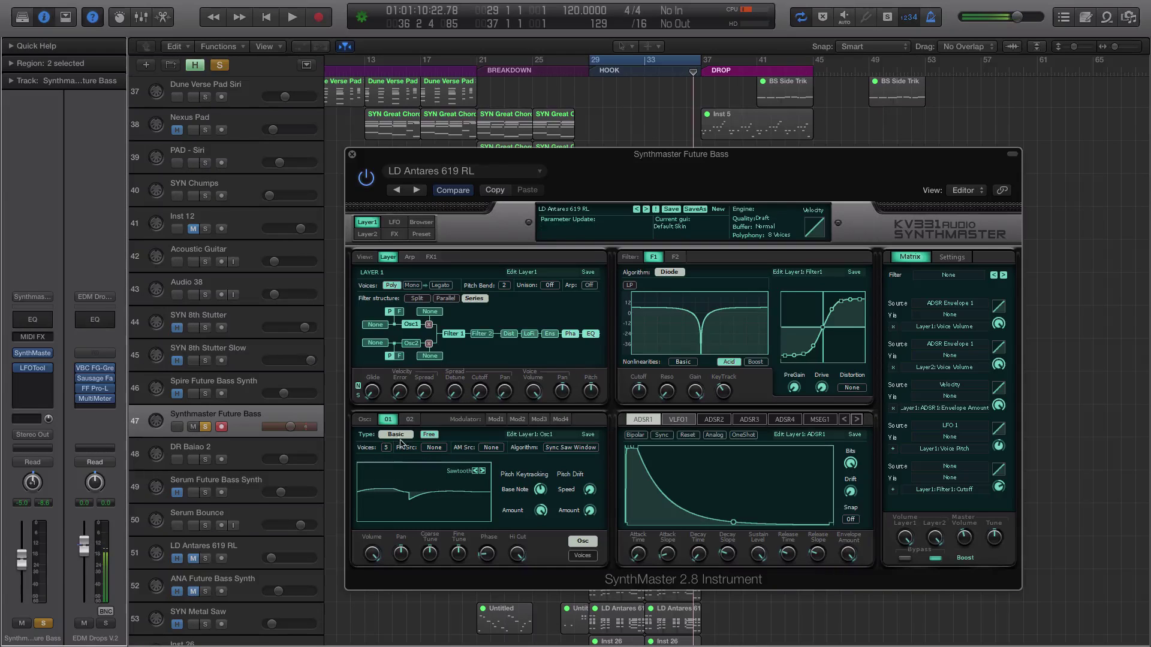
pyautogui.click(415, 483)
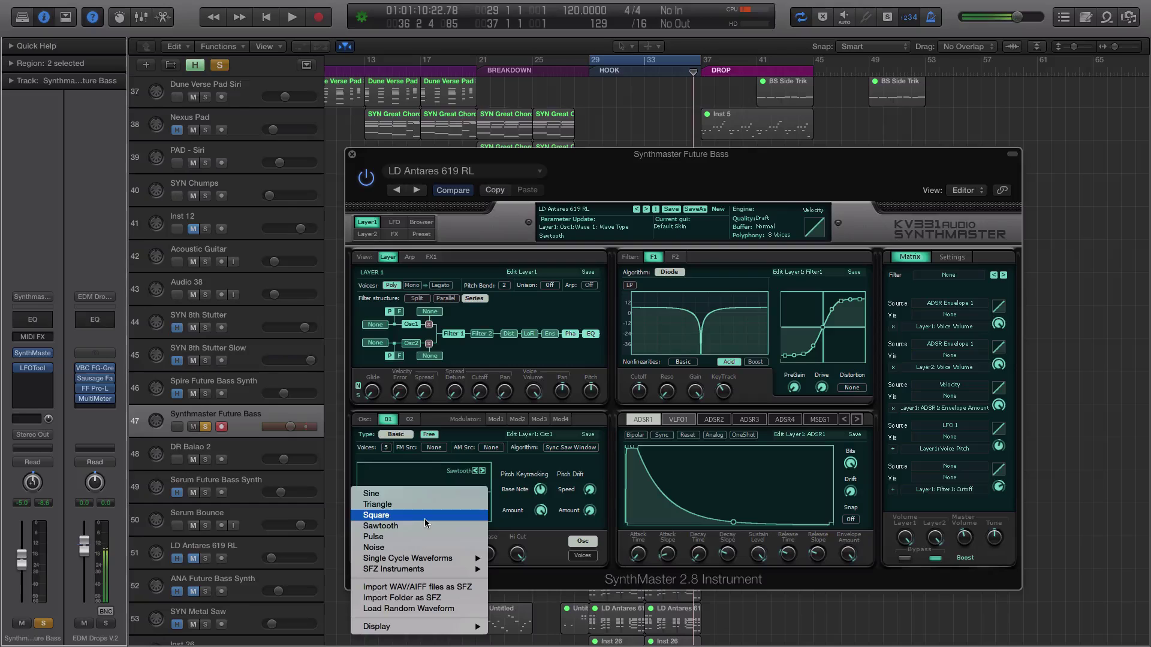
pyautogui.moveTo(452, 562)
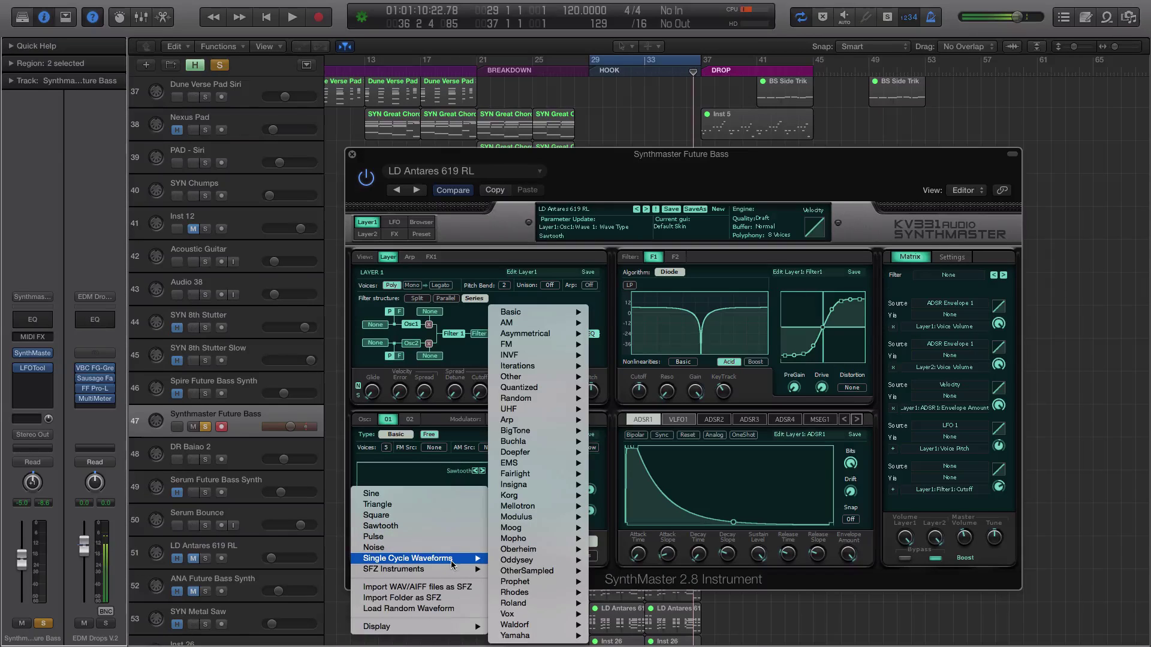
pyautogui.moveTo(546, 388)
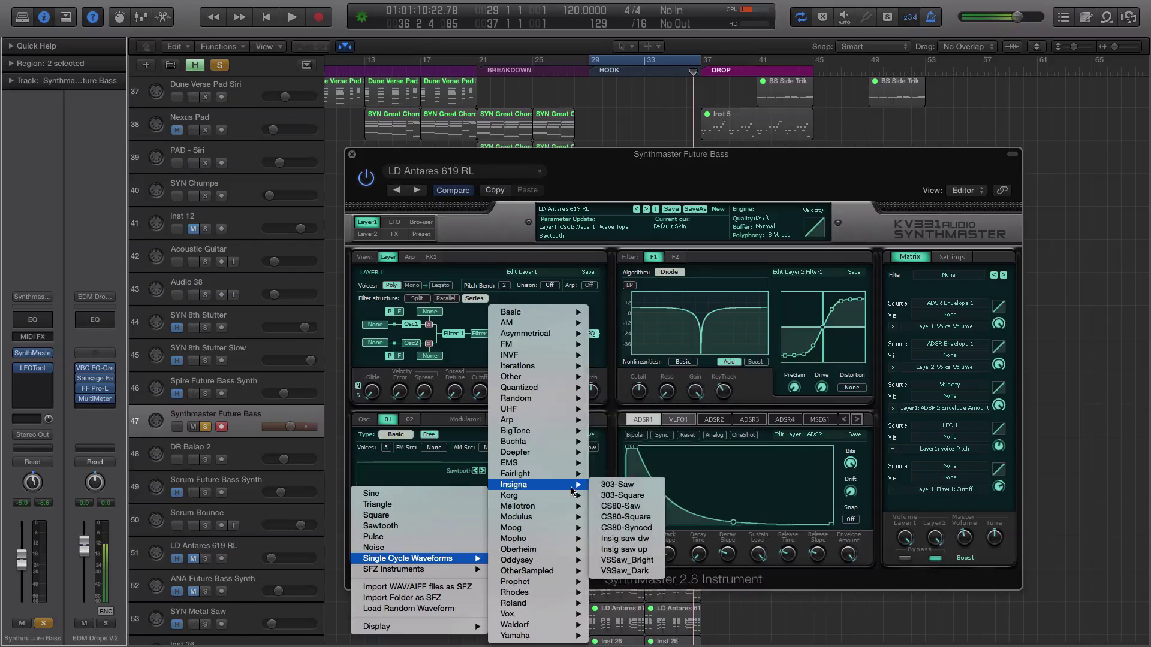
pyautogui.moveTo(571, 475)
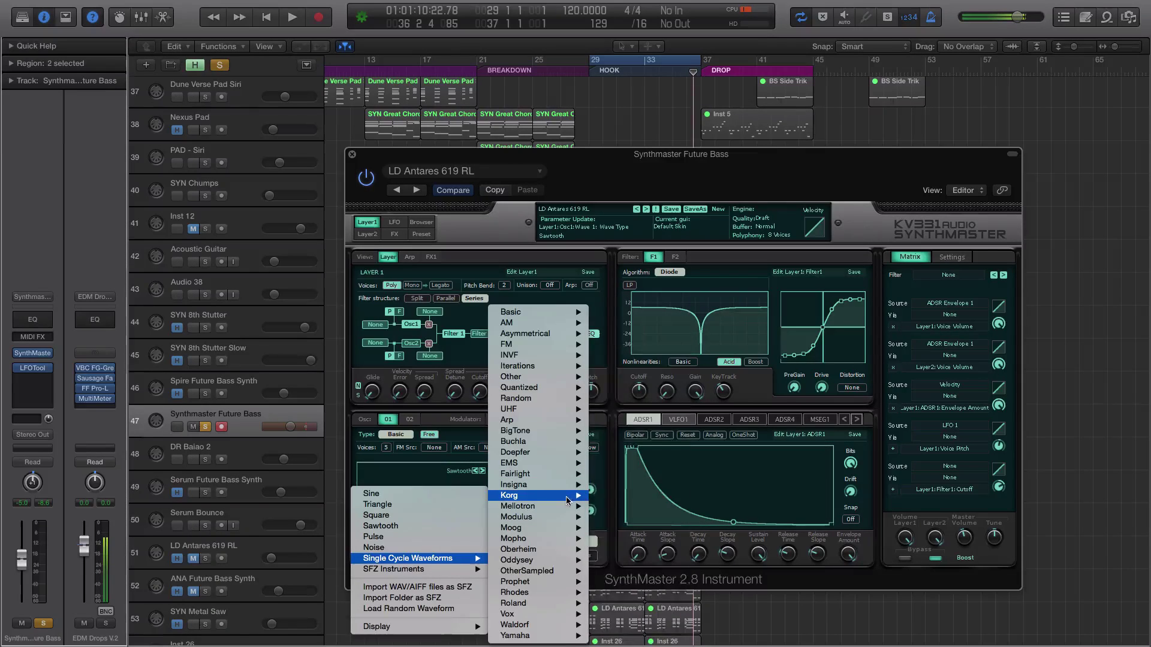
pyautogui.moveTo(567, 517)
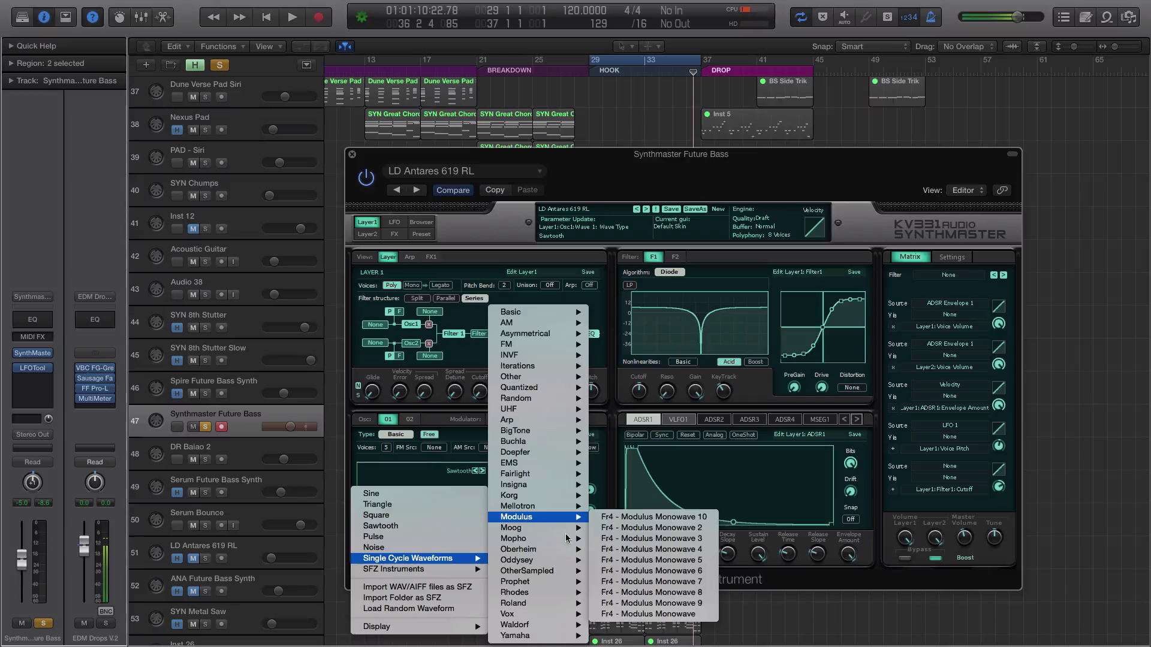
pyautogui.moveTo(561, 551)
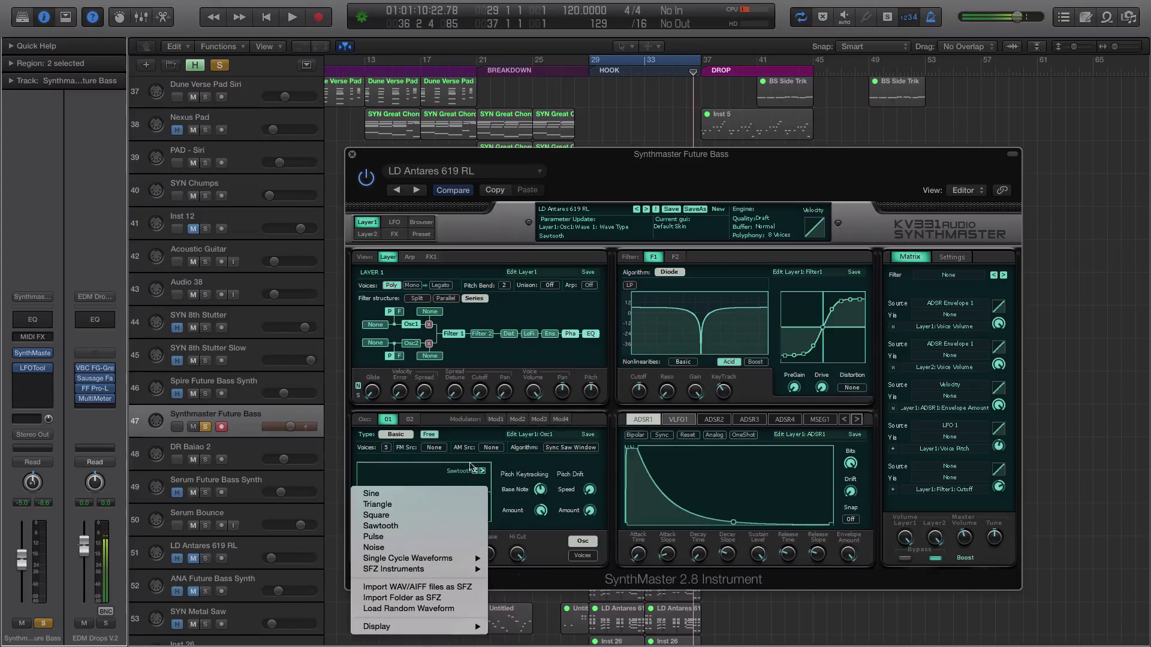
pyautogui.click(425, 433)
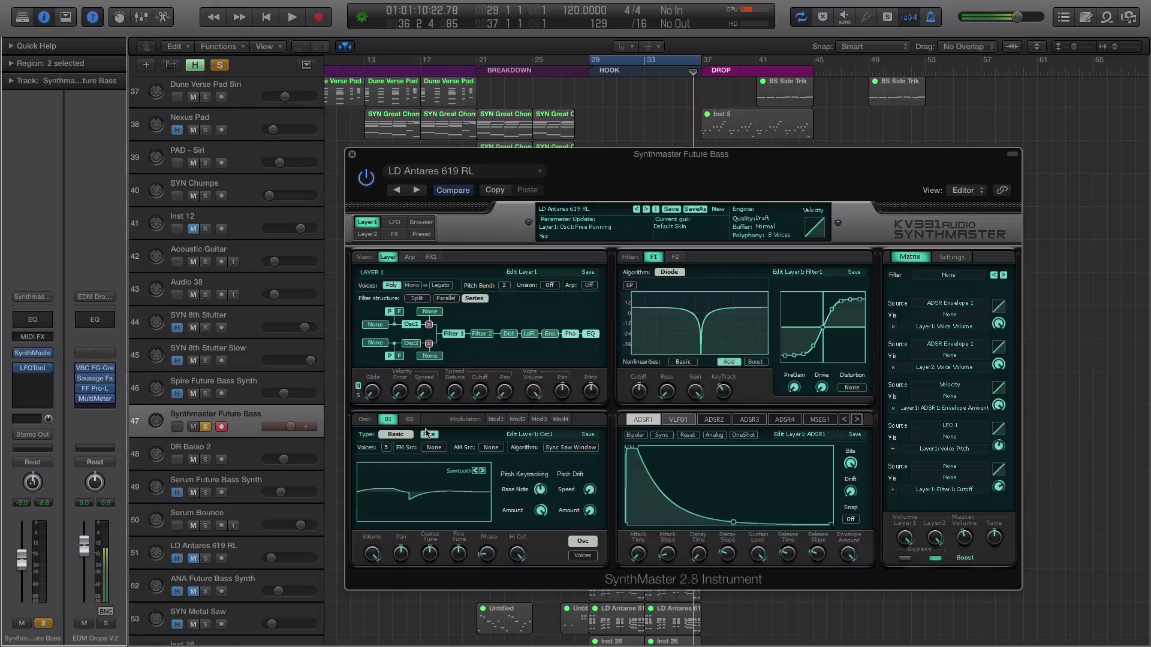
pyautogui.click(394, 434)
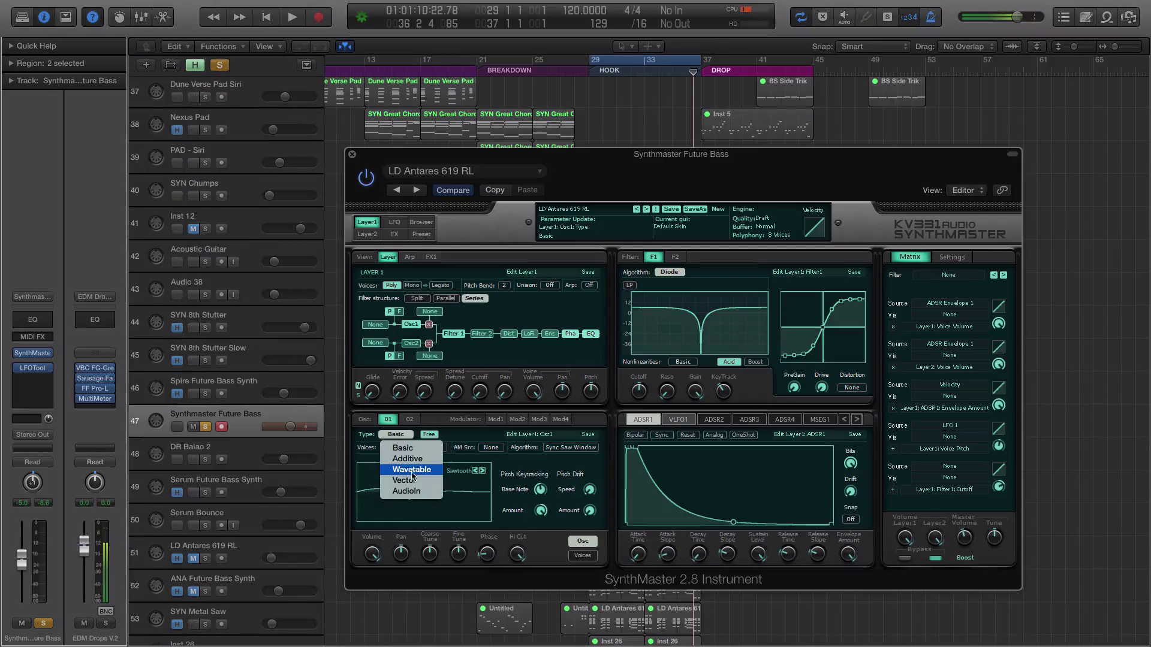
pyautogui.click(408, 481)
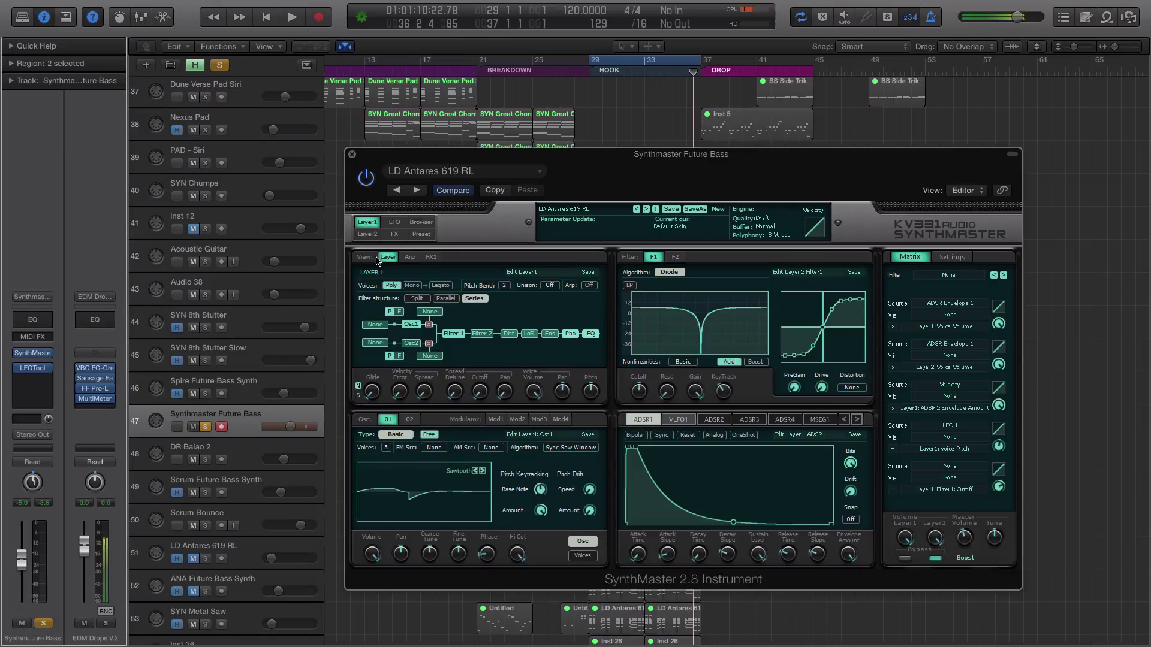
# Flip between Layer 1 and Layer 2 to compare them, ending on Layer 2
pyautogui.click(367, 234)
pyautogui.click(368, 222)
pyautogui.click(367, 234)
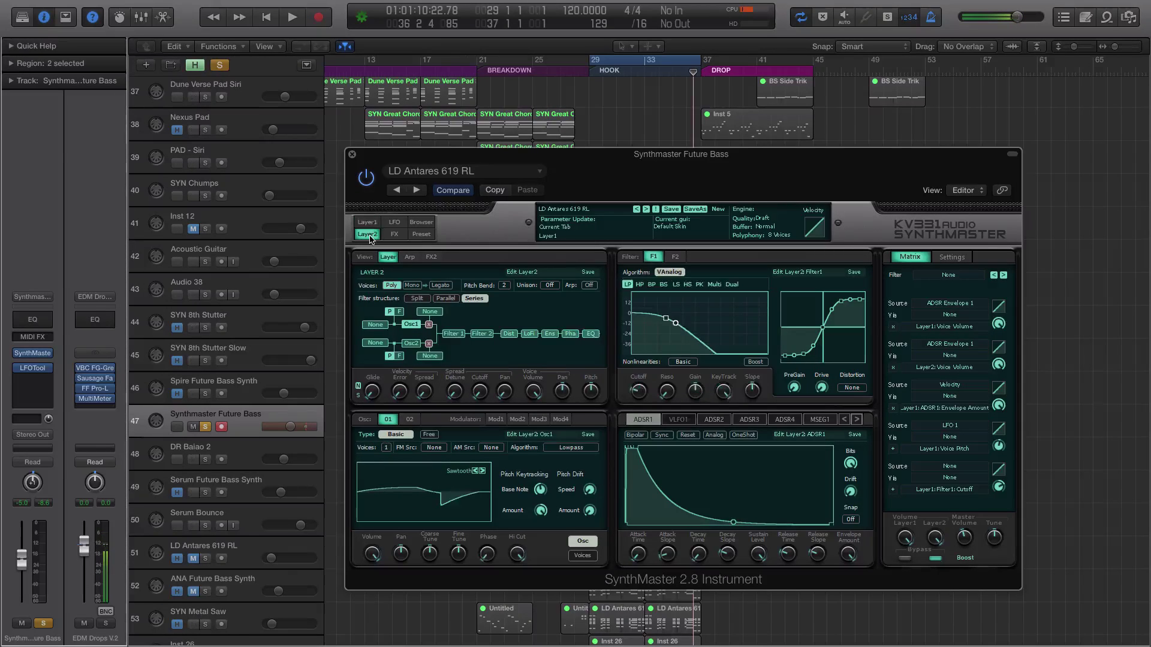
pyautogui.click(367, 222)
pyautogui.click(370, 234)
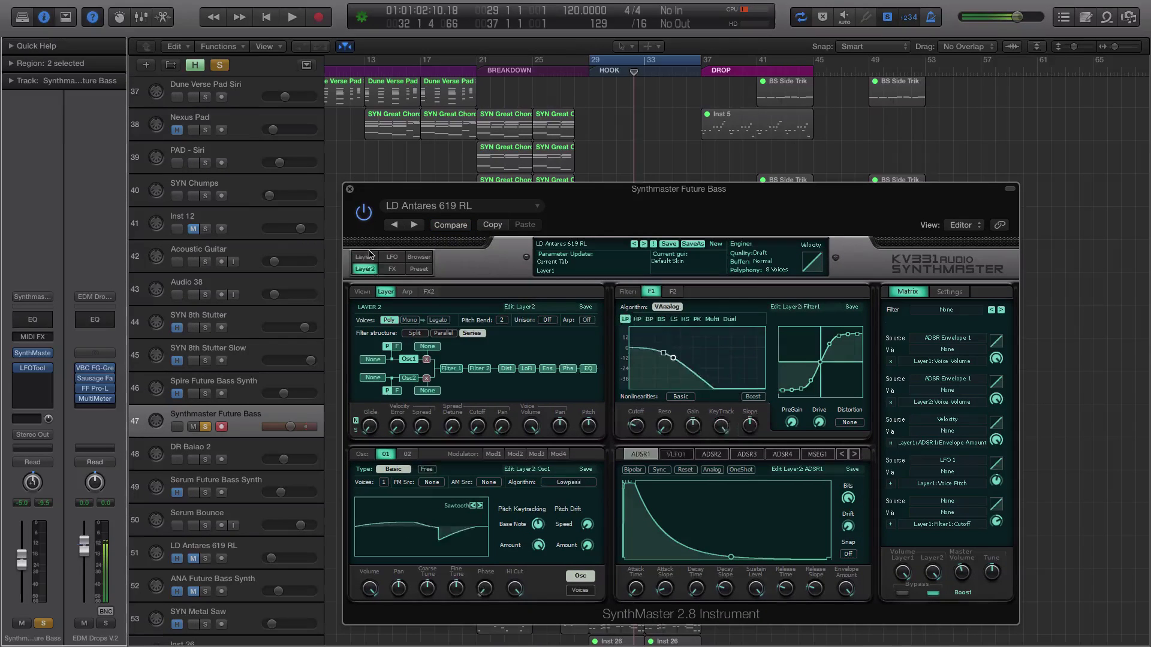
# Compare both filters and layers, keep Layer 1 Filter 1 on Ladder, and start playback
pyautogui.click(672, 291)
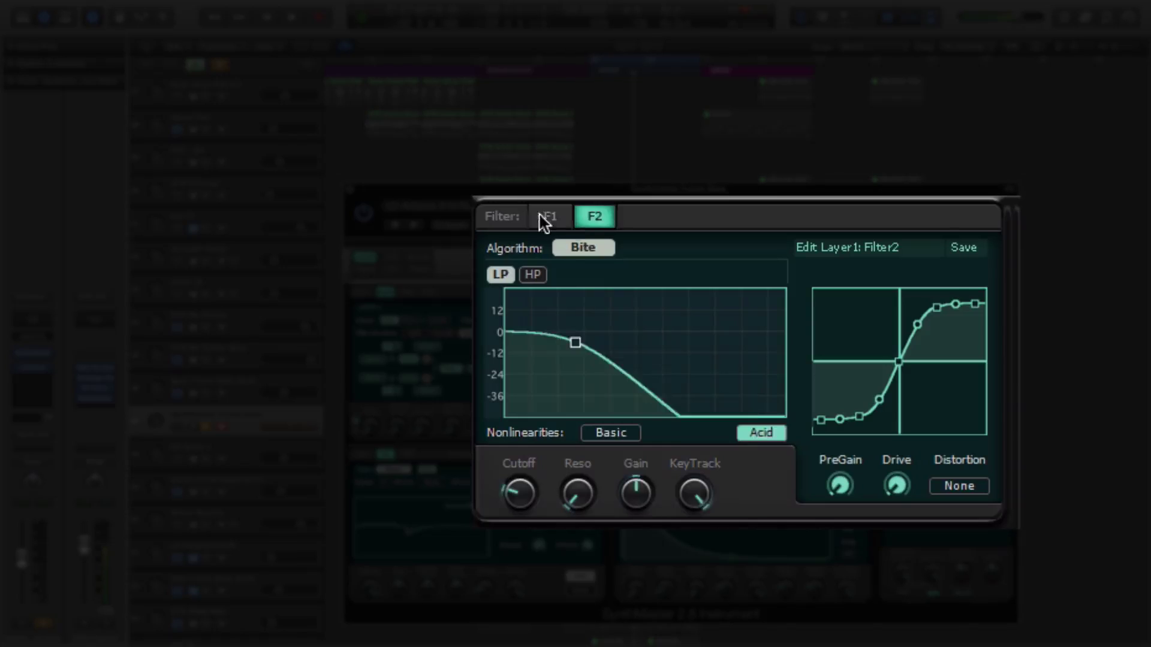
pyautogui.click(651, 291)
pyautogui.click(365, 269)
pyautogui.click(368, 258)
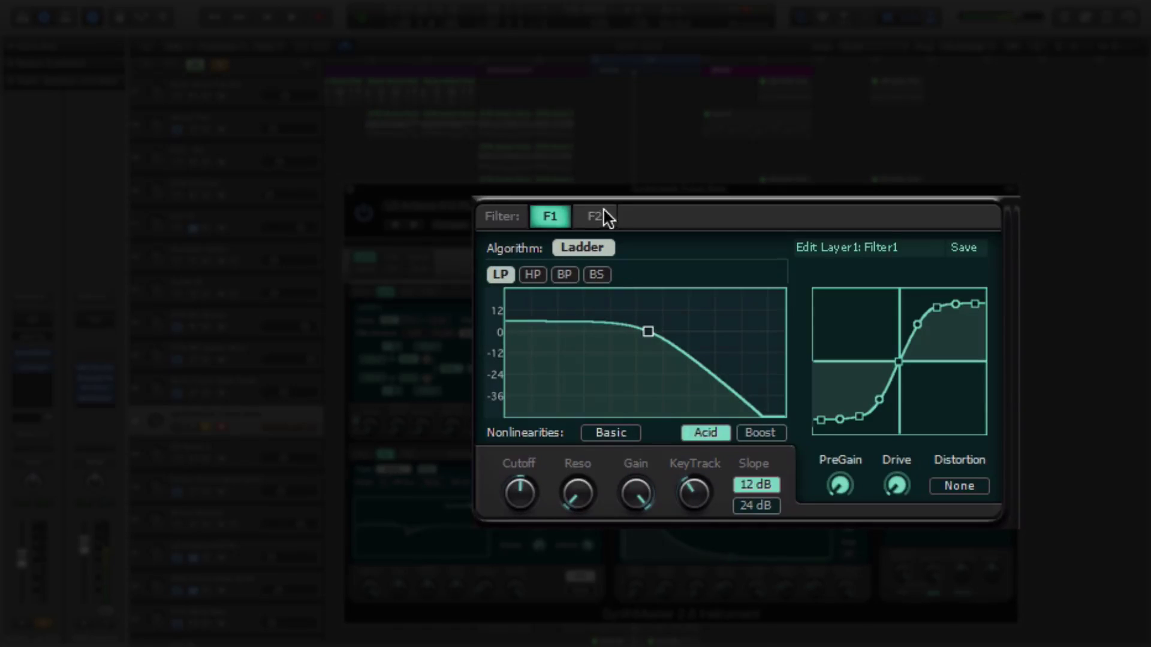
pyautogui.click(584, 248)
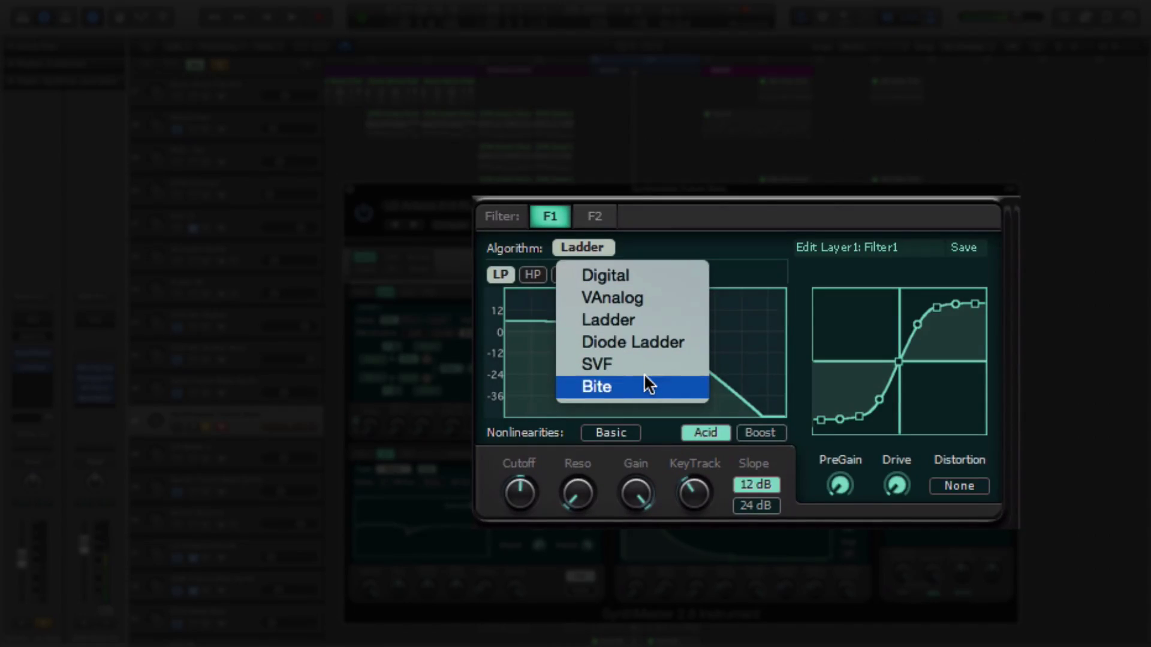
pyautogui.click(670, 322)
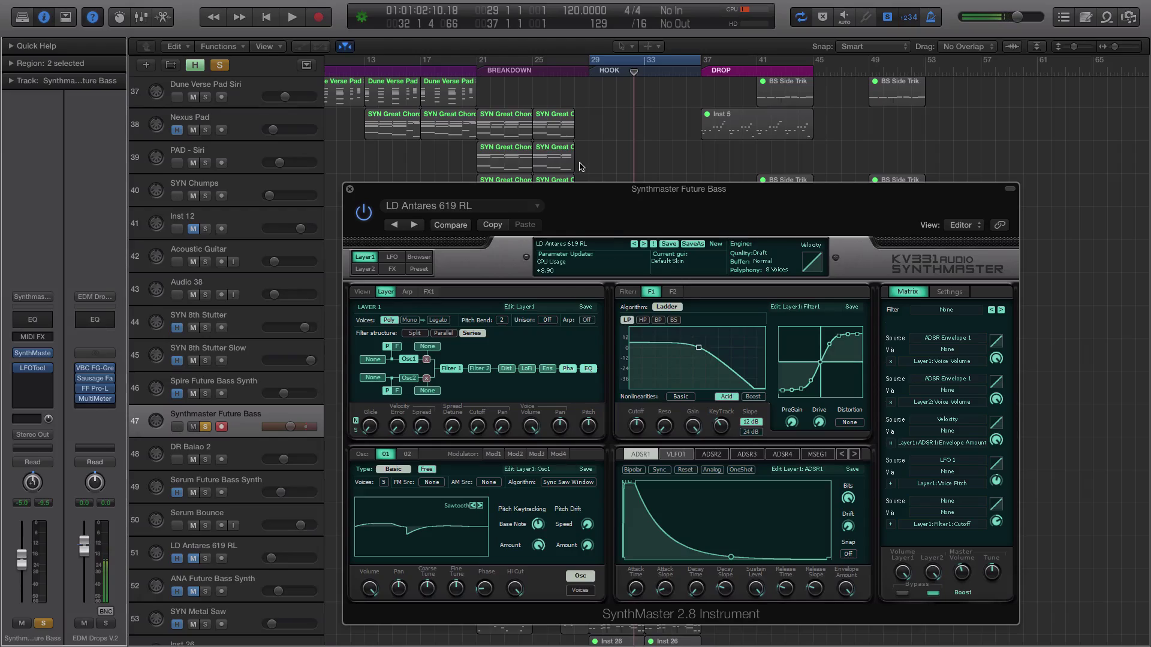
pyautogui.moveTo(585, 204); pyautogui.dragTo(619, 119)
pyautogui.press('space')
pyautogui.moveTo(746, 273); pyautogui.dragTo(779, 258)
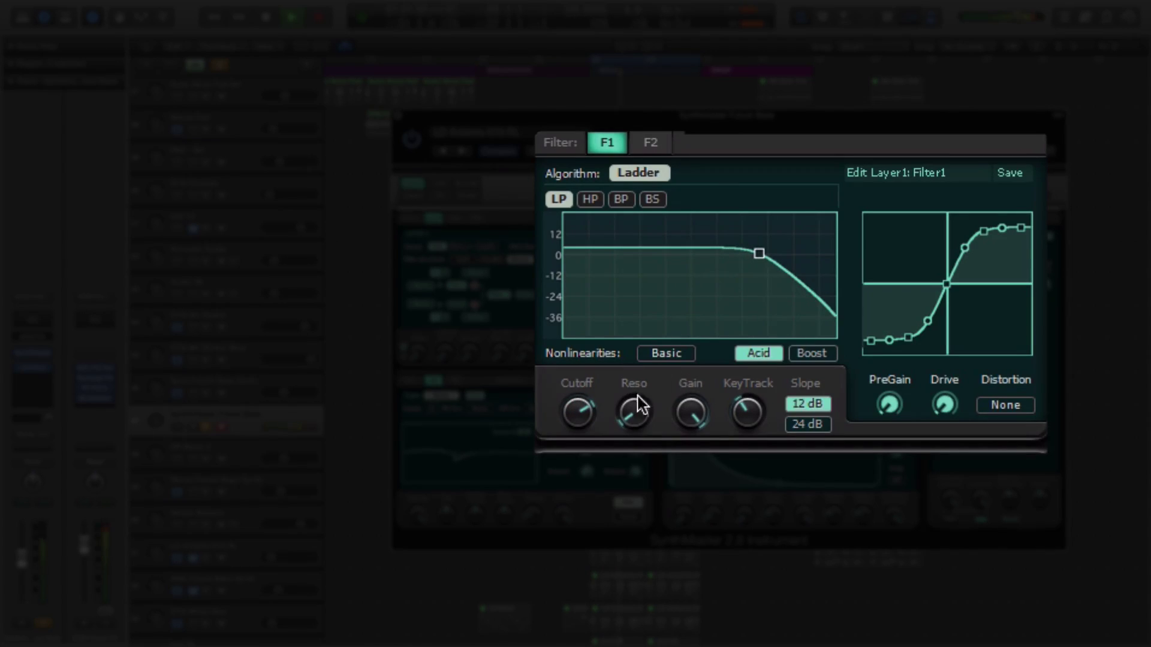
# Raise resonance, turn Acid off, and try high-pass with lower cutoff and -12 dB gain
pyautogui.moveTo(634, 411); pyautogui.dragTo(747, 267)
pyautogui.click(752, 352)
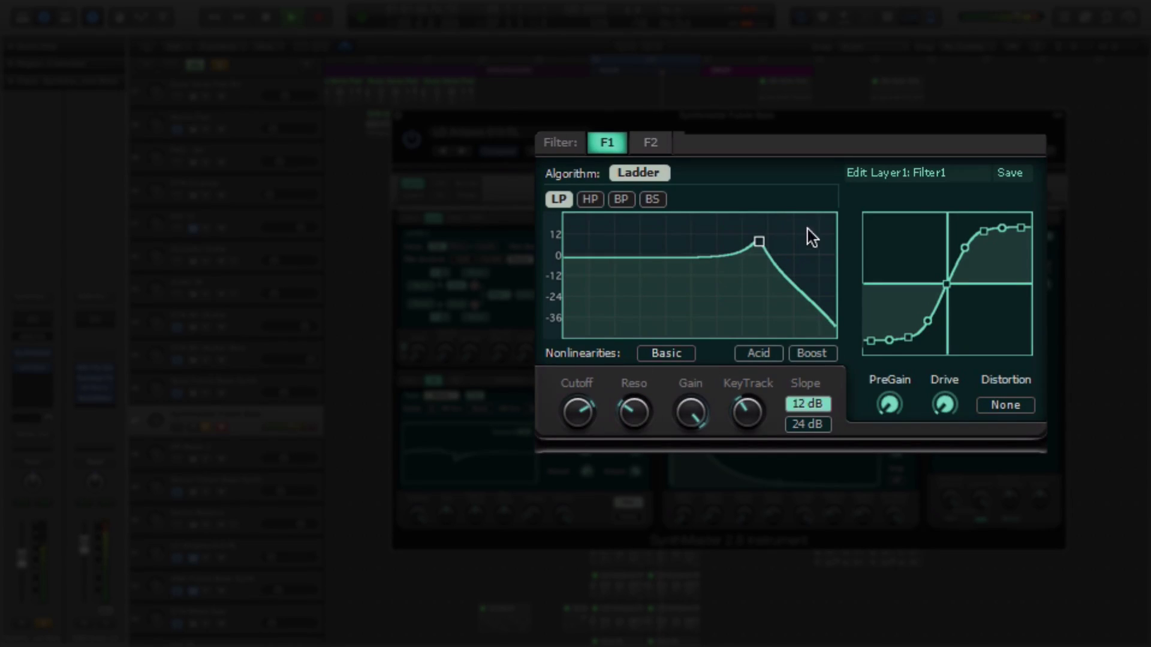
pyautogui.click(591, 200)
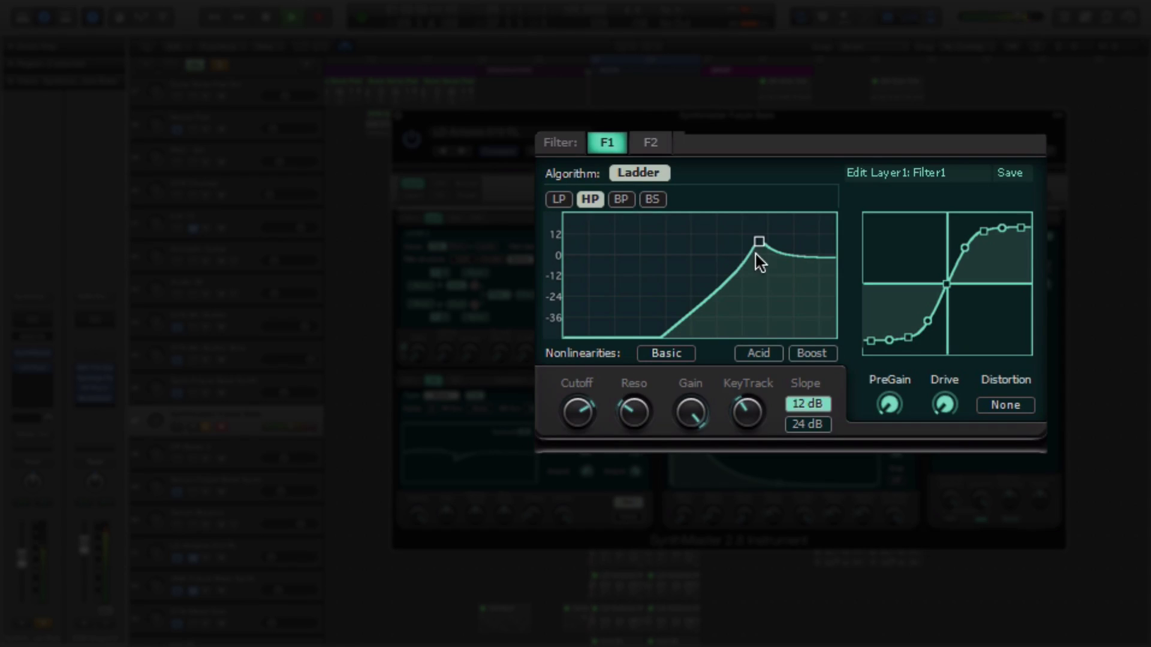
pyautogui.moveTo(749, 244); pyautogui.dragTo(679, 277)
pyautogui.moveTo(583, 434); pyautogui.dragTo(581, 415)
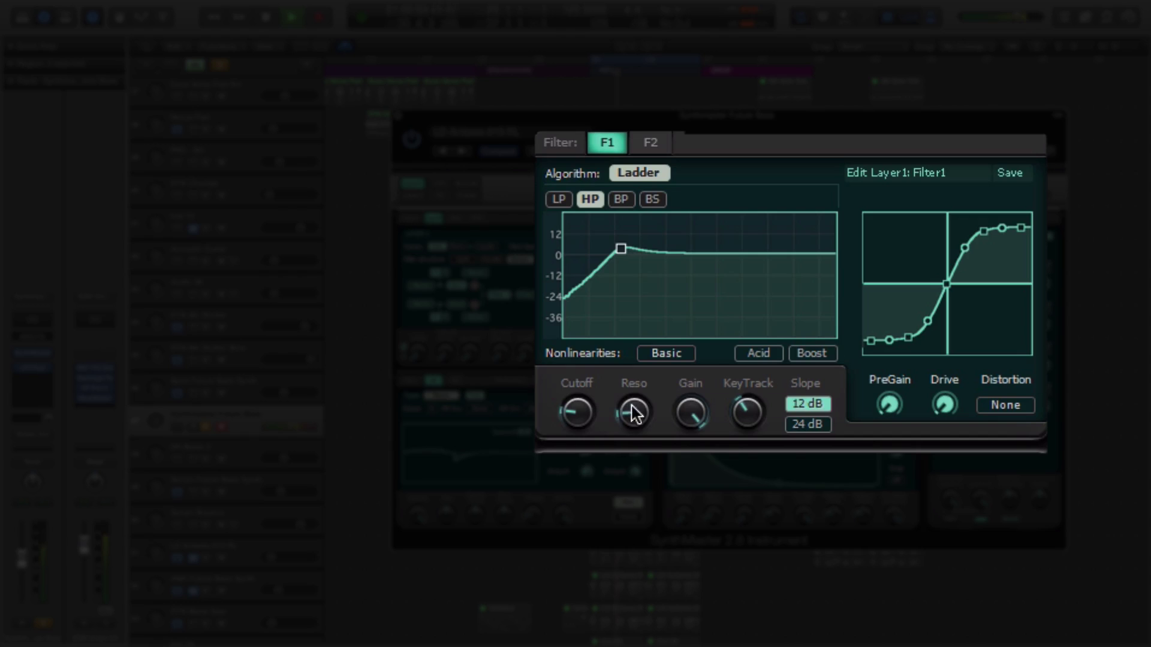
pyautogui.moveTo(703, 412)
pyautogui.mouseDown()
pyautogui.moveTo(702, 436)
pyautogui.moveTo(758, 475)
pyautogui.moveTo(707, 423)
pyautogui.mouseUp()
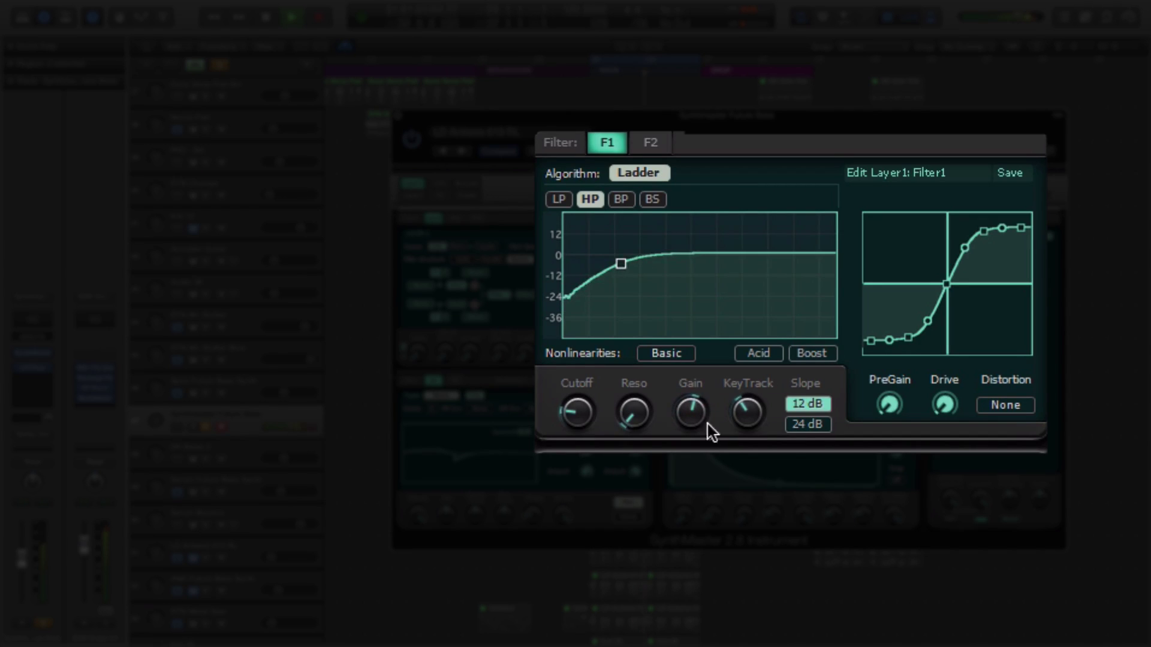
pyautogui.click(559, 200)
# Switch Filter 1 to the Diode Ladder algorithm and raise its cutoff during playback
pyautogui.click(645, 169)
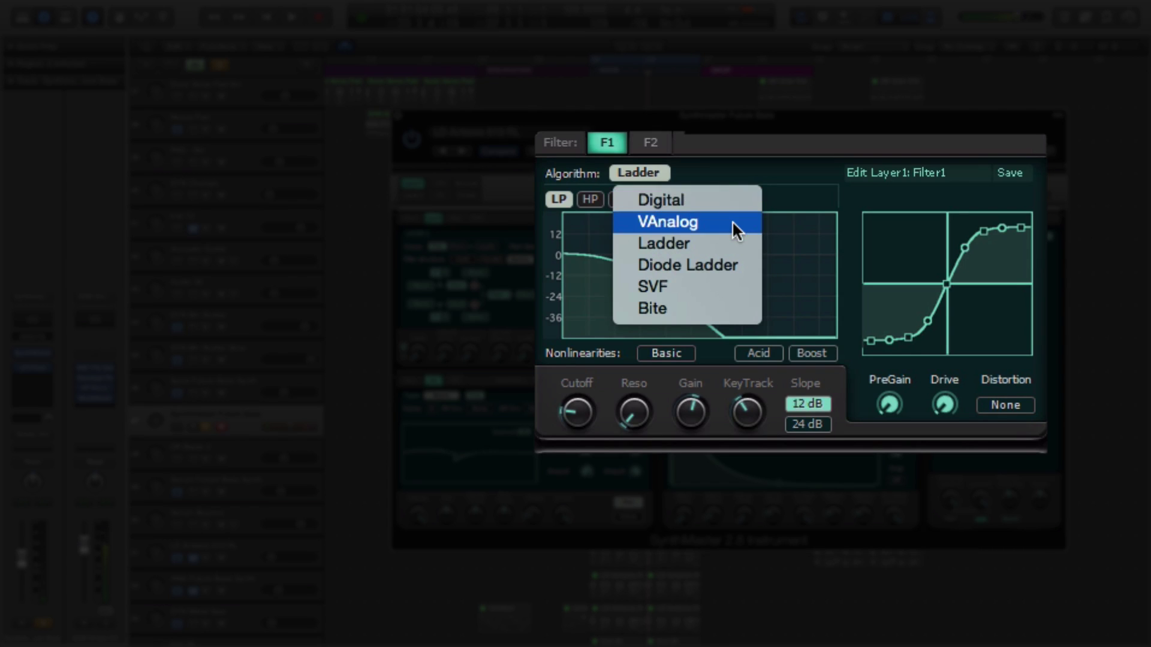
pyautogui.click(721, 265)
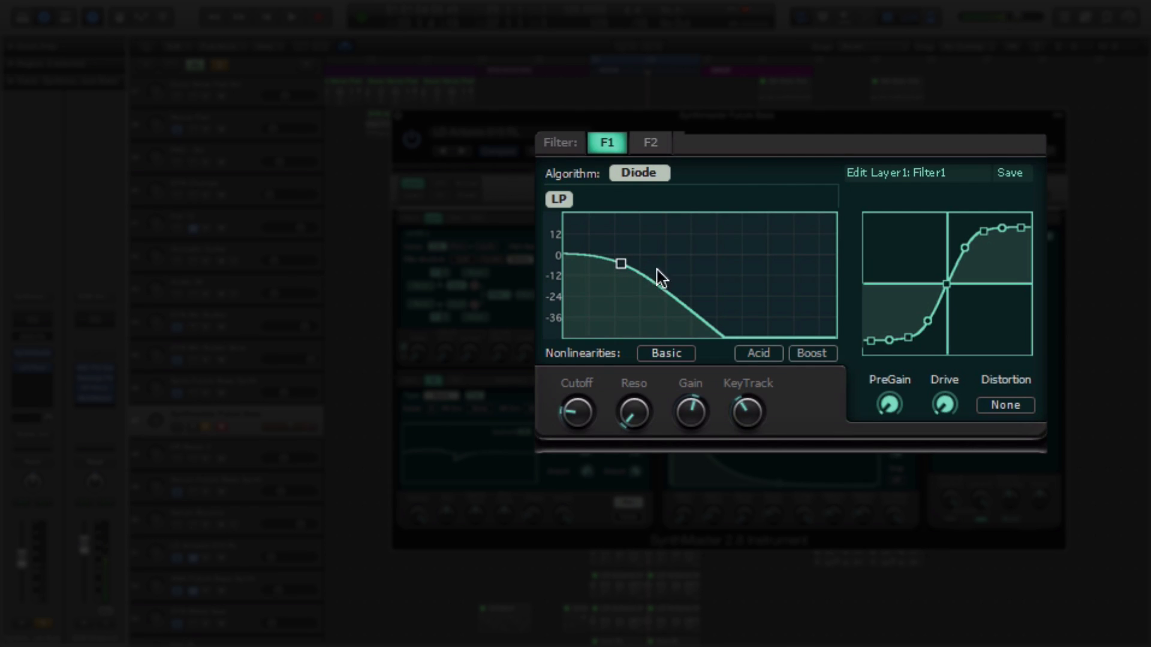
pyautogui.moveTo(621, 264); pyautogui.dragTo(690, 263)
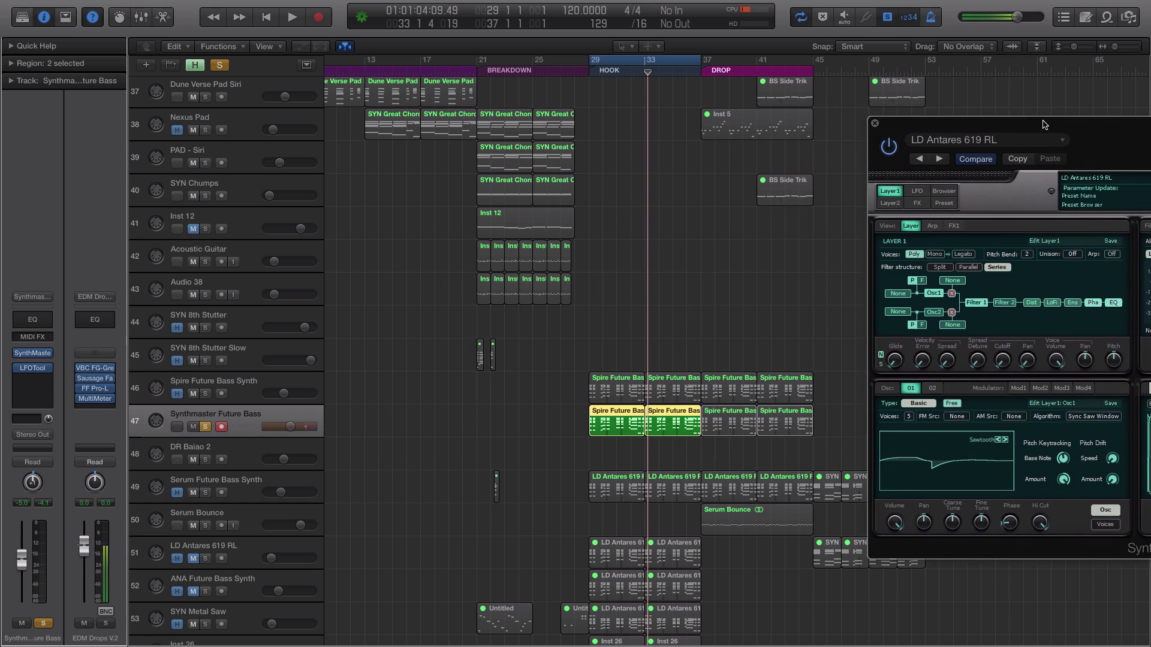
pyautogui.moveTo(1044, 124); pyautogui.dragTo(768, 88)
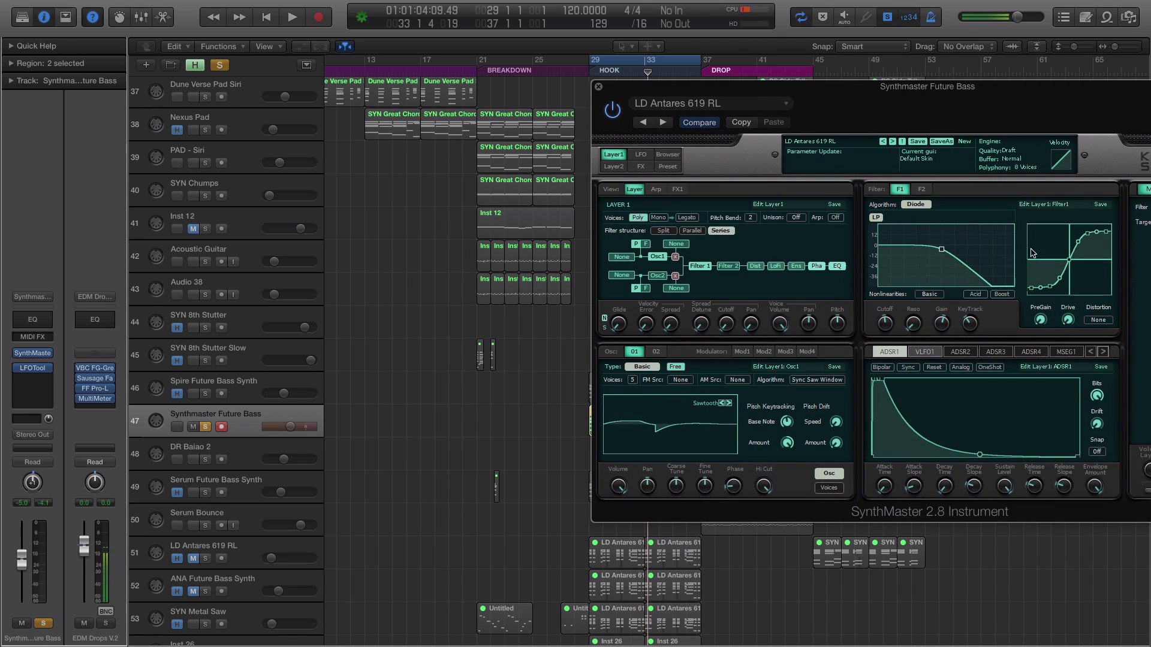
pyautogui.click(942, 251)
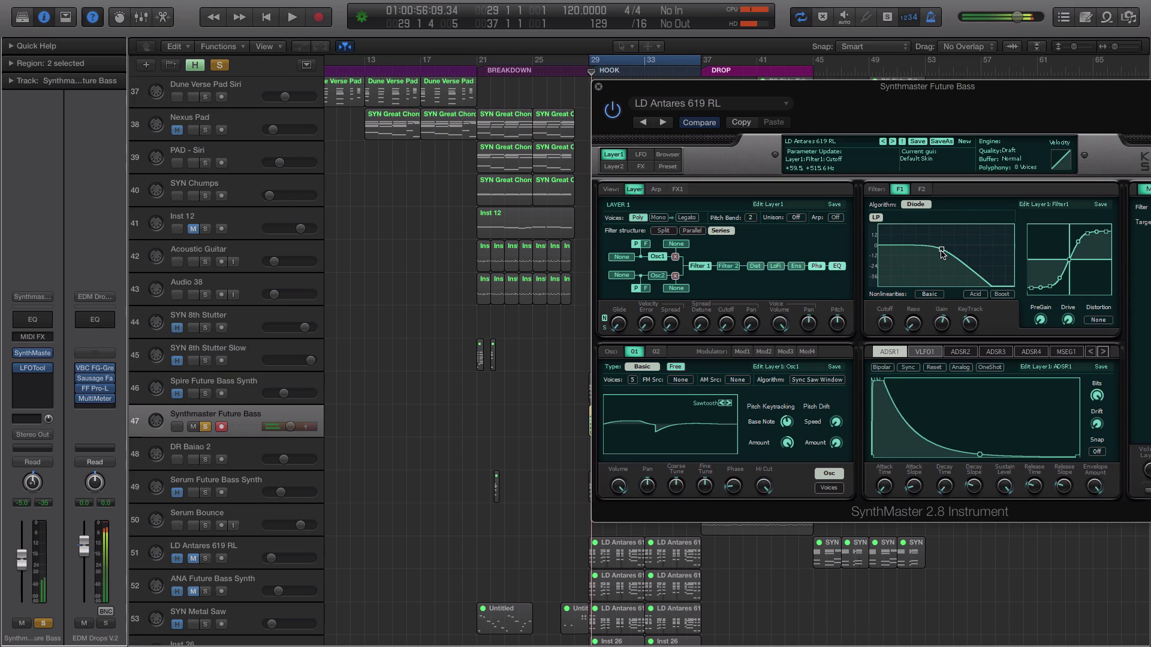
pyautogui.press('space')
pyautogui.moveTo(942, 252); pyautogui.dragTo(991, 248)
# Enable Acid, leave Boost off, and push resonance into a tall peak near the cutoff
pyautogui.click(975, 294)
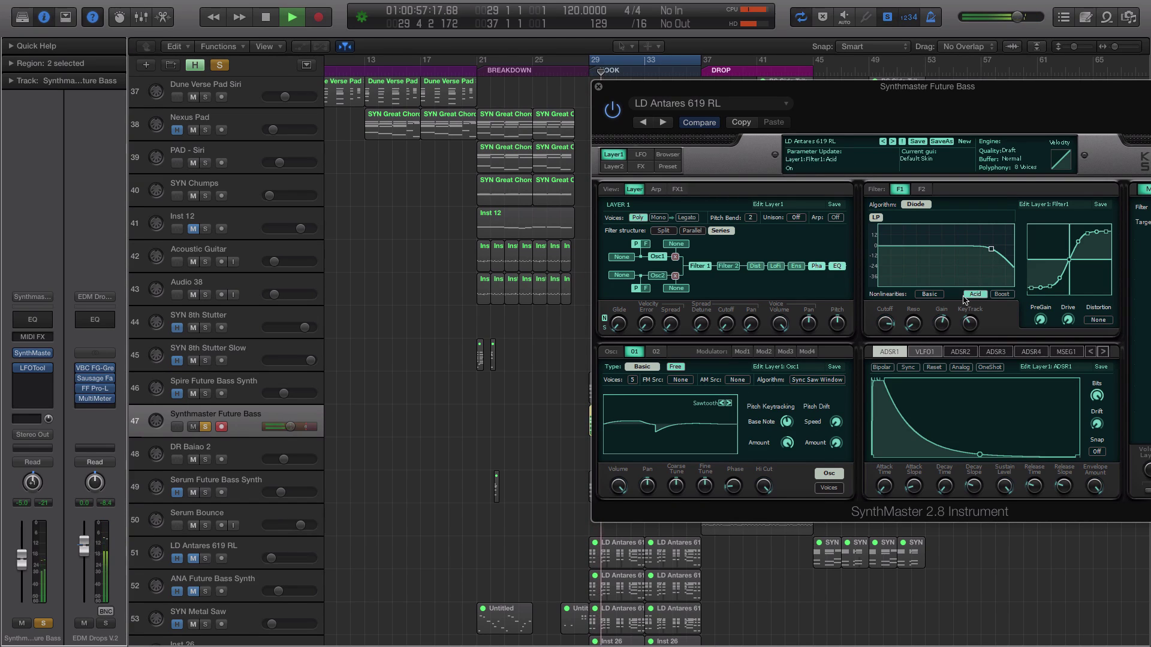
pyautogui.click(1002, 294)
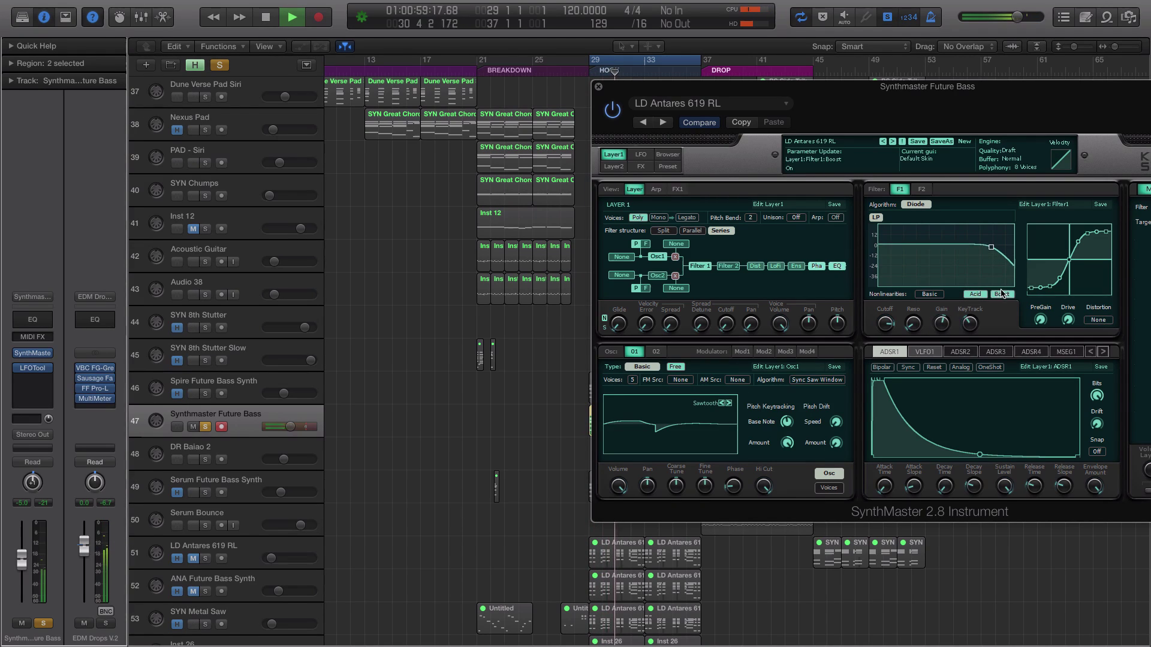
pyautogui.click(1002, 294)
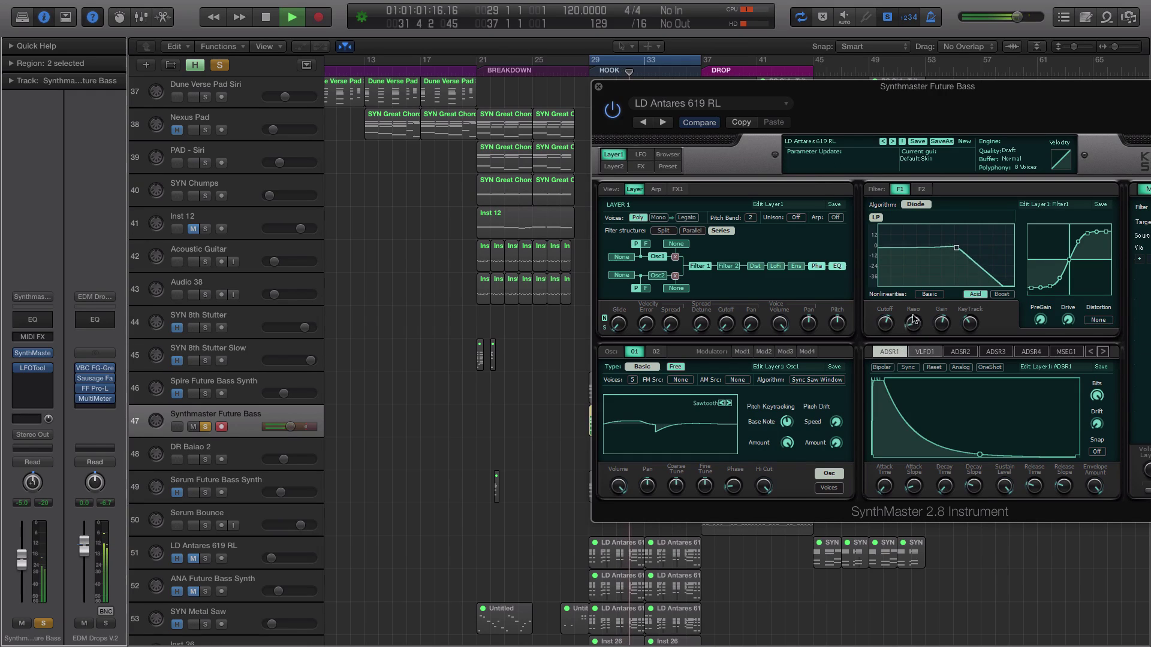
pyautogui.moveTo(913, 319); pyautogui.dragTo(888, 334)
pyautogui.moveTo(967, 323); pyautogui.dragTo(964, 327)
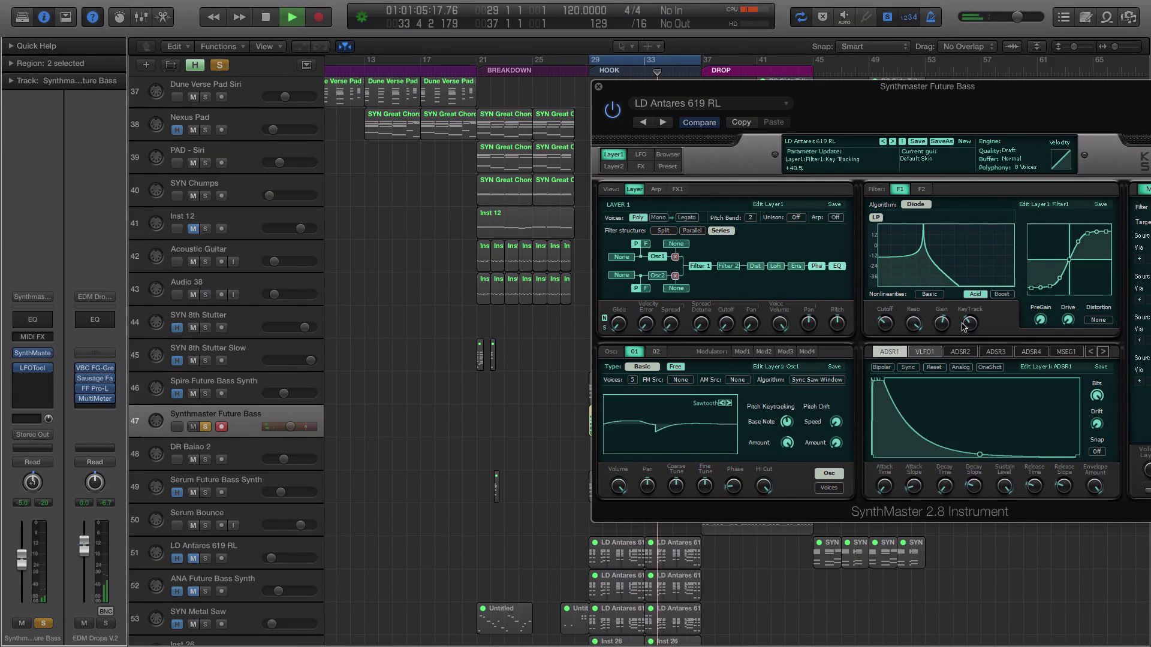
pyautogui.moveTo(886, 324); pyautogui.dragTo(898, 297)
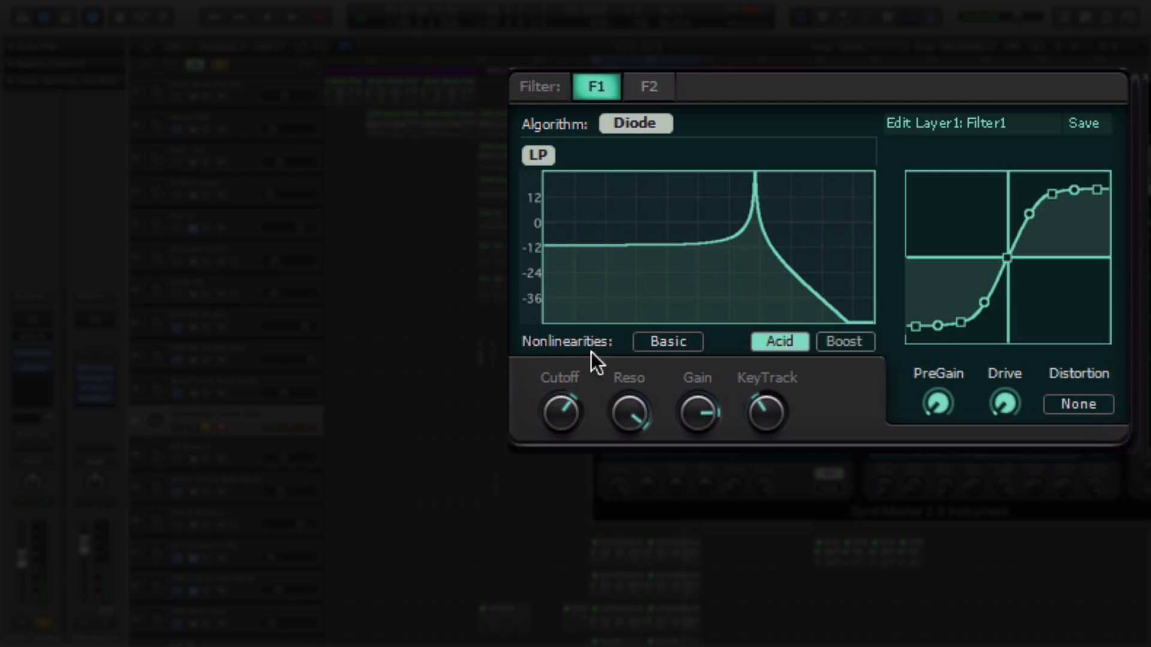
# Audition the SVF, Bite and Diode Ladder algorithms, adjusting cutoff and flattening resonance
pyautogui.moveTo(566, 397); pyautogui.dragTo(567, 447)
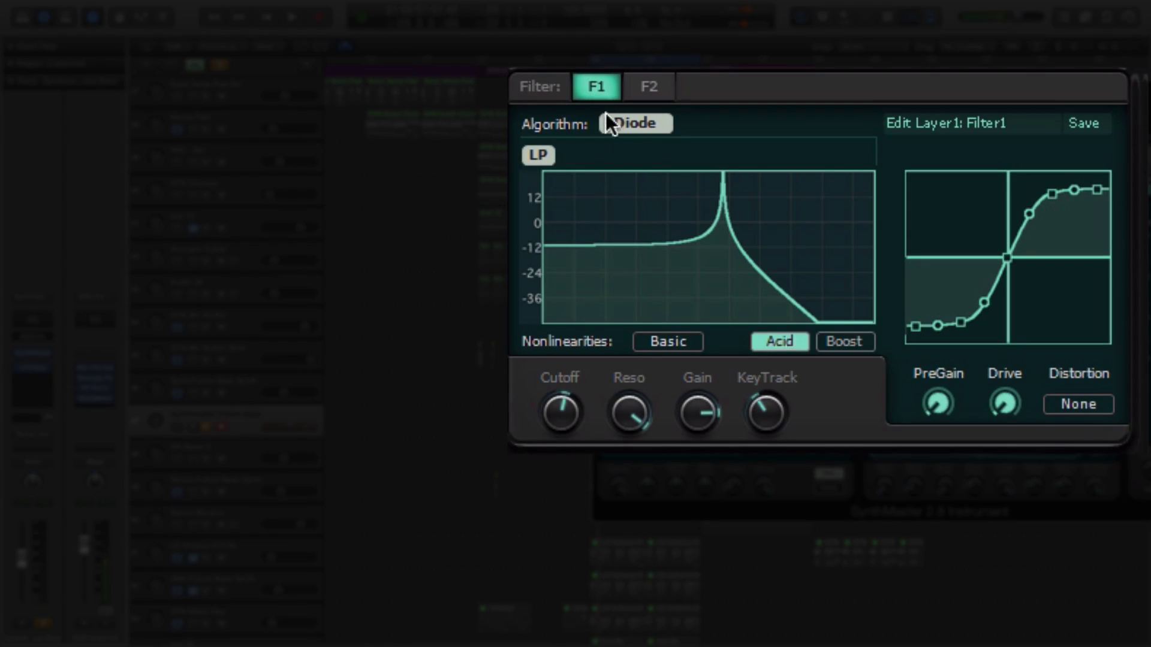
pyautogui.click(636, 126)
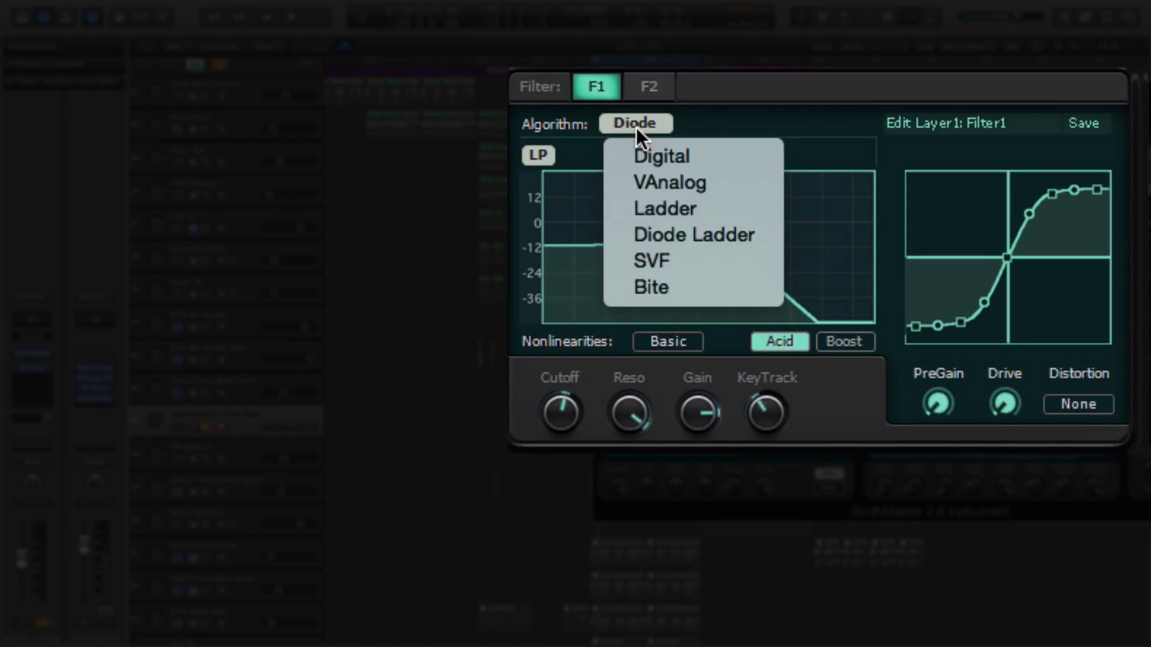
pyautogui.click(717, 264)
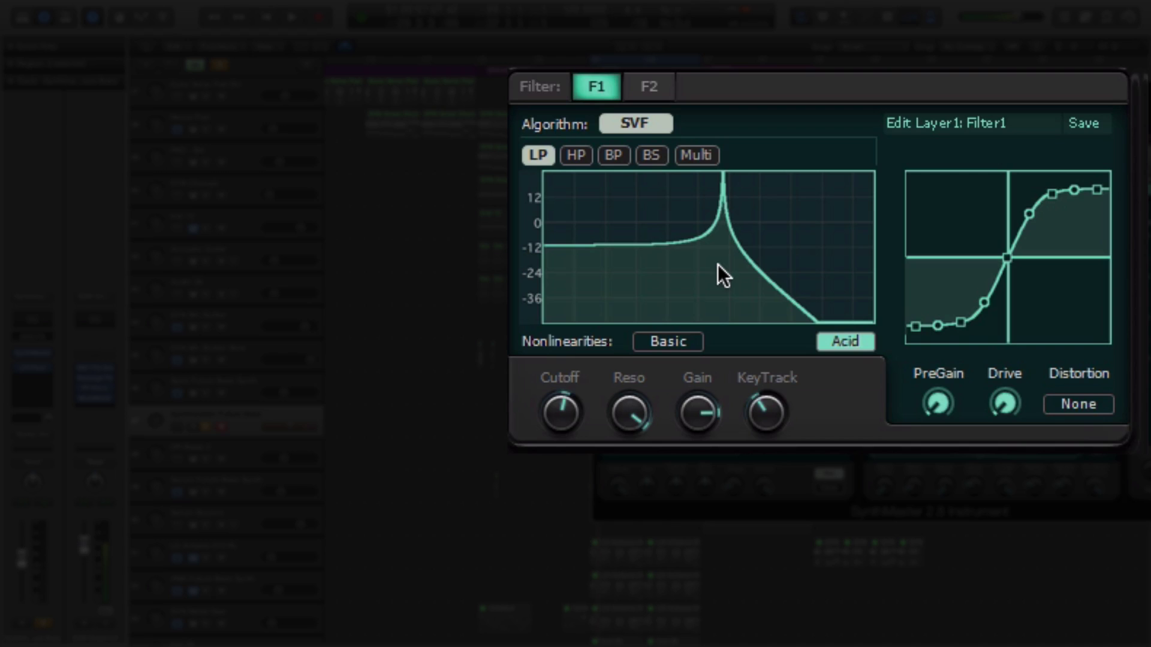
pyautogui.click(636, 125)
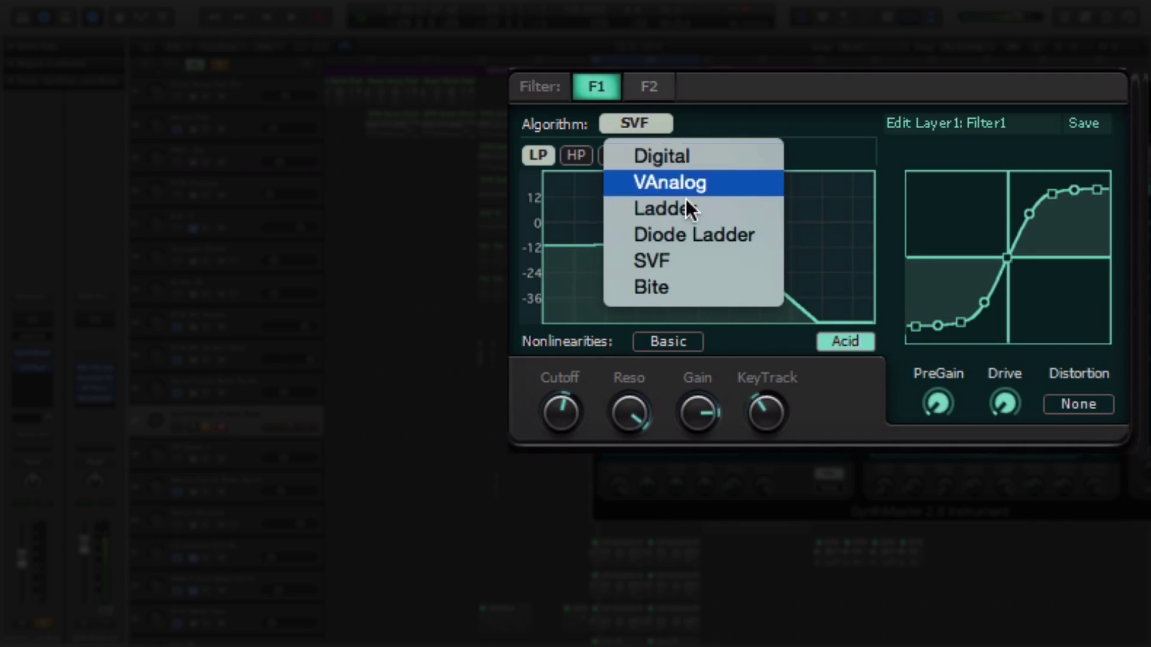
pyautogui.click(704, 292)
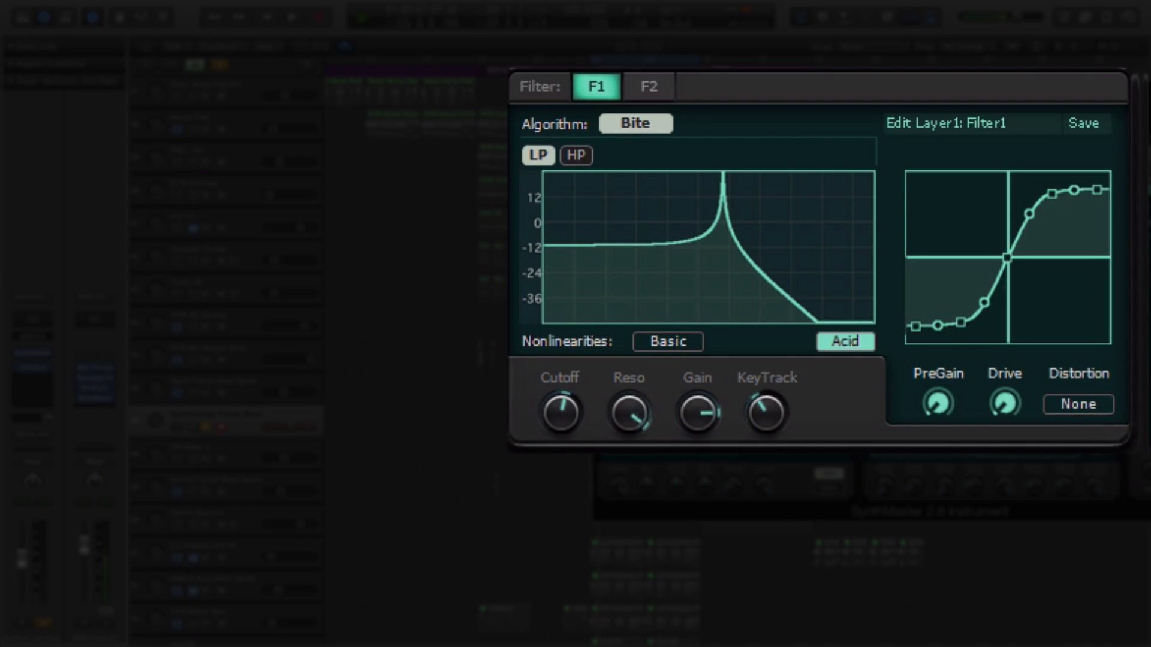
pyautogui.moveTo(629, 412); pyautogui.dragTo(620, 448)
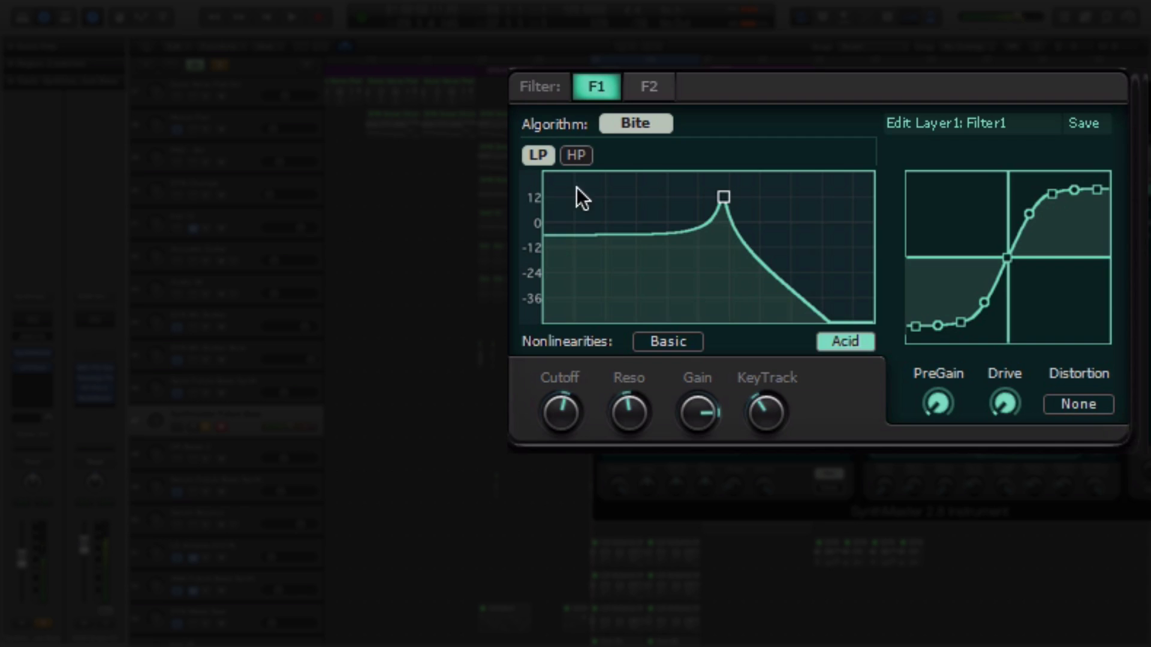
pyautogui.click(645, 126)
pyautogui.click(699, 233)
pyautogui.click(649, 124)
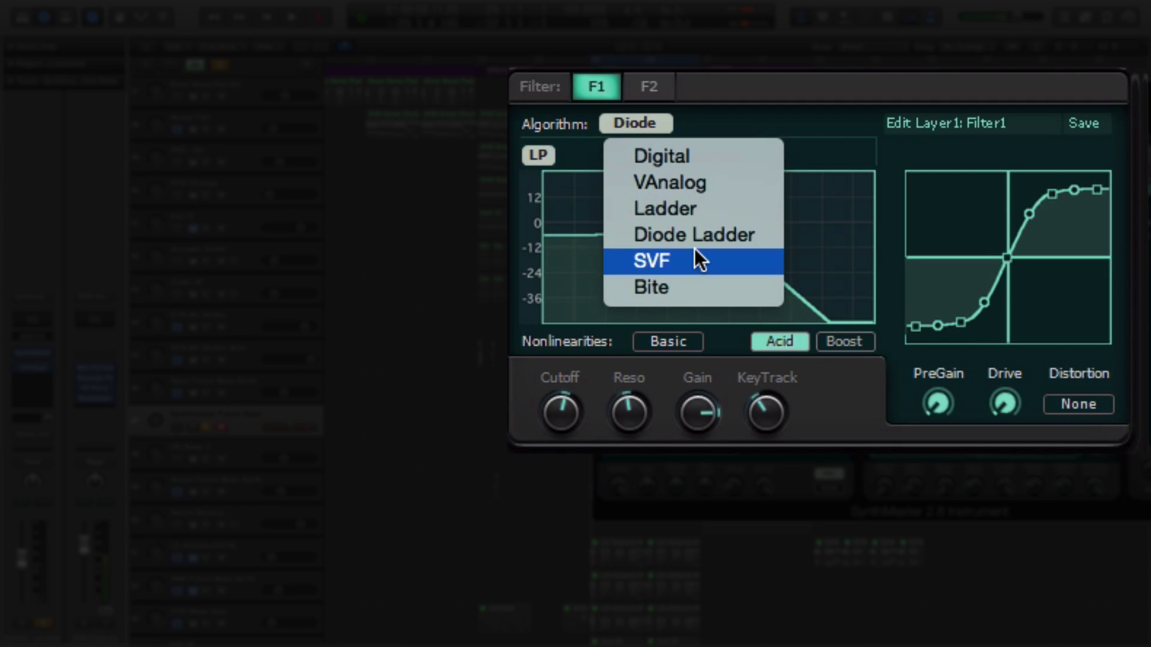
pyautogui.click(689, 286)
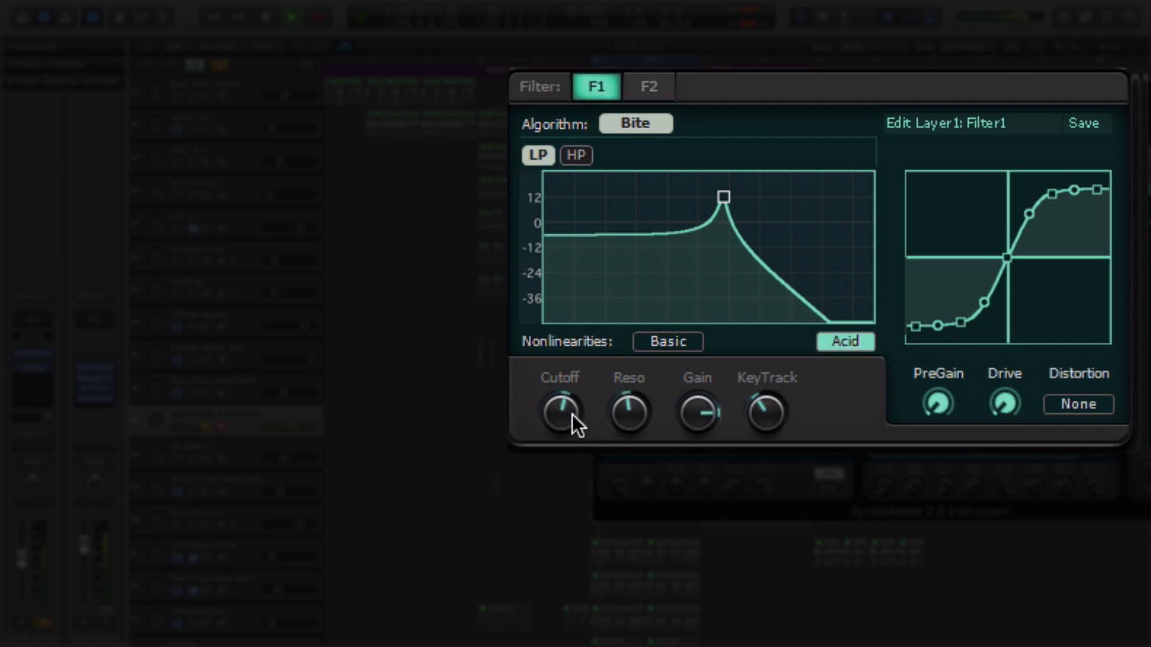
pyautogui.moveTo(572, 414); pyautogui.dragTo(574, 331)
pyautogui.moveTo(626, 393); pyautogui.dragTo(658, 431)
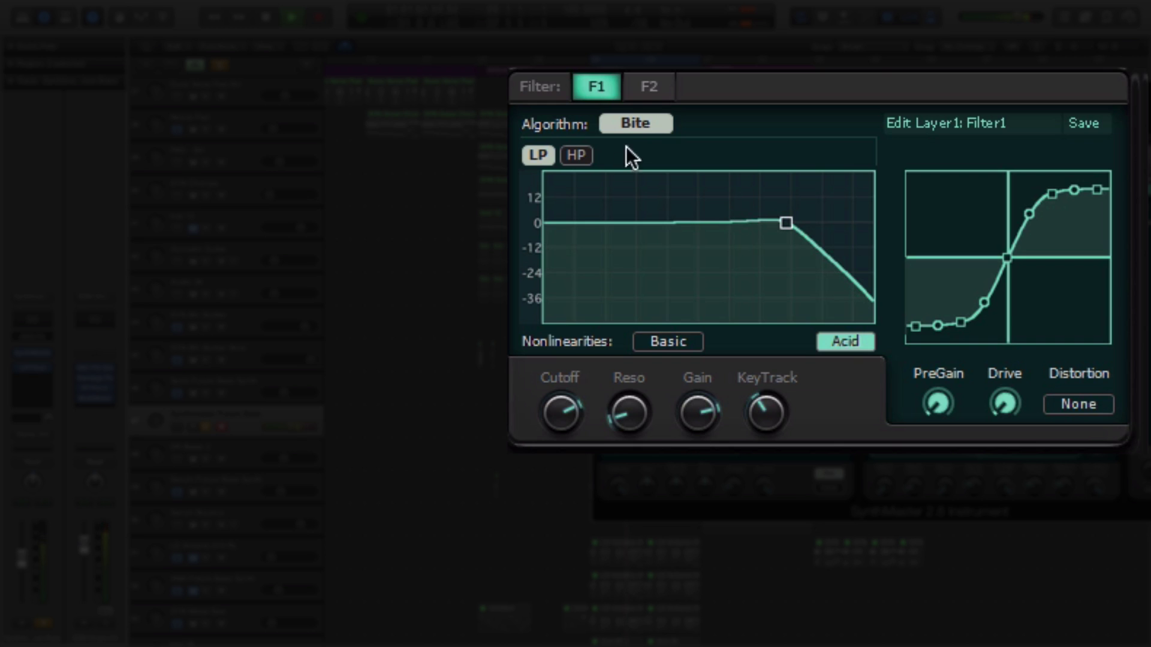
# Try Ladder, Digital and VAnalog, then settle on SVF with lower cutoff and slight resonance
pyautogui.click(637, 123)
pyautogui.click(693, 194)
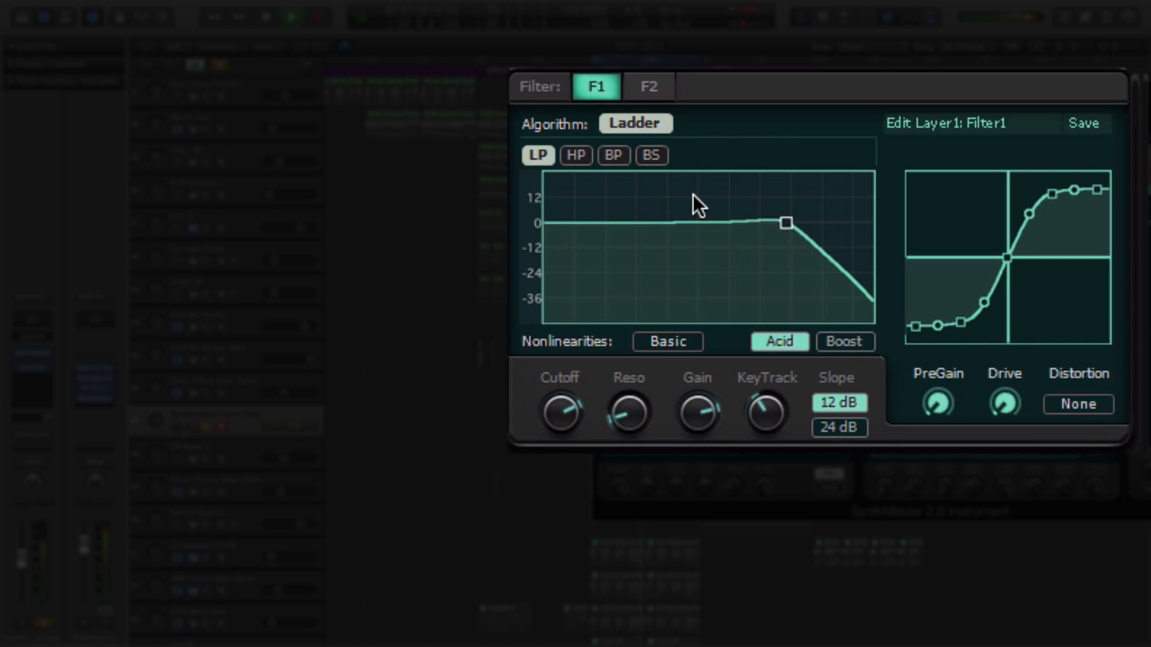
pyautogui.click(639, 123)
pyautogui.click(658, 156)
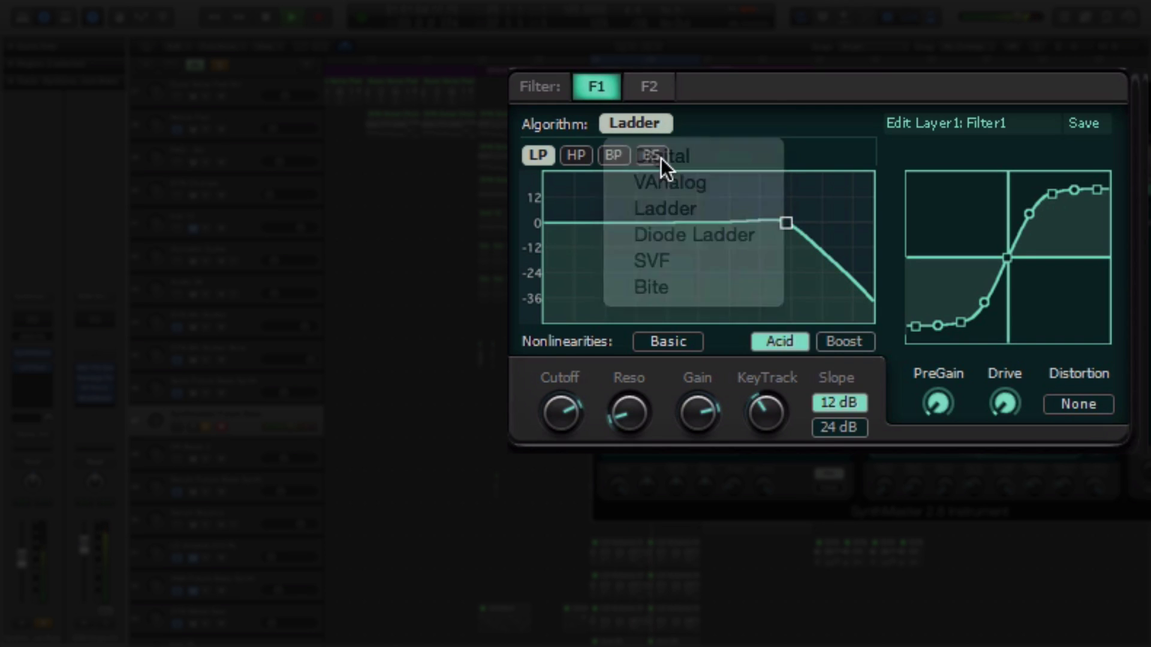
pyautogui.click(647, 127)
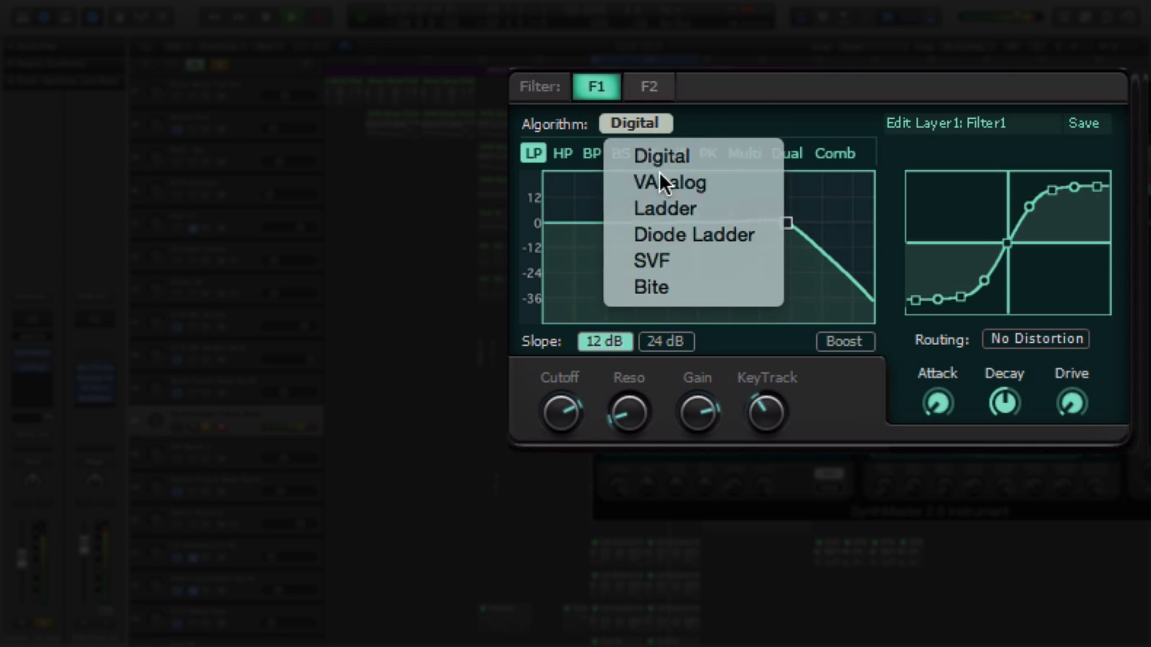
pyautogui.click(660, 180)
pyautogui.click(645, 122)
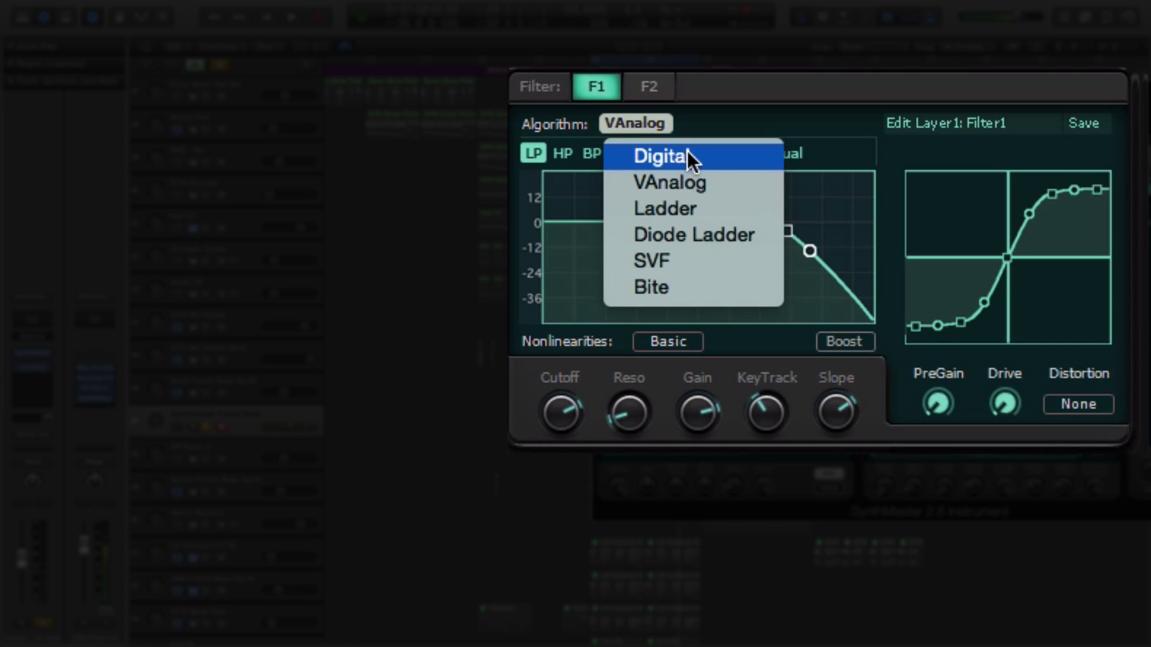
pyautogui.click(696, 260)
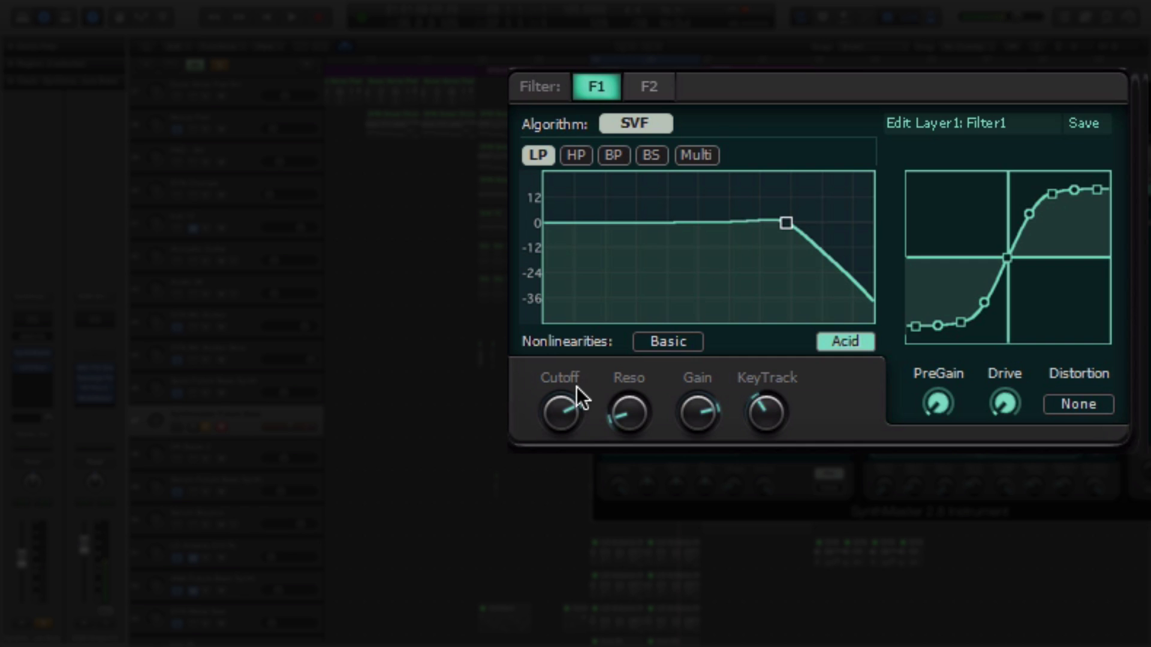
pyautogui.moveTo(577, 386); pyautogui.dragTo(899, 363)
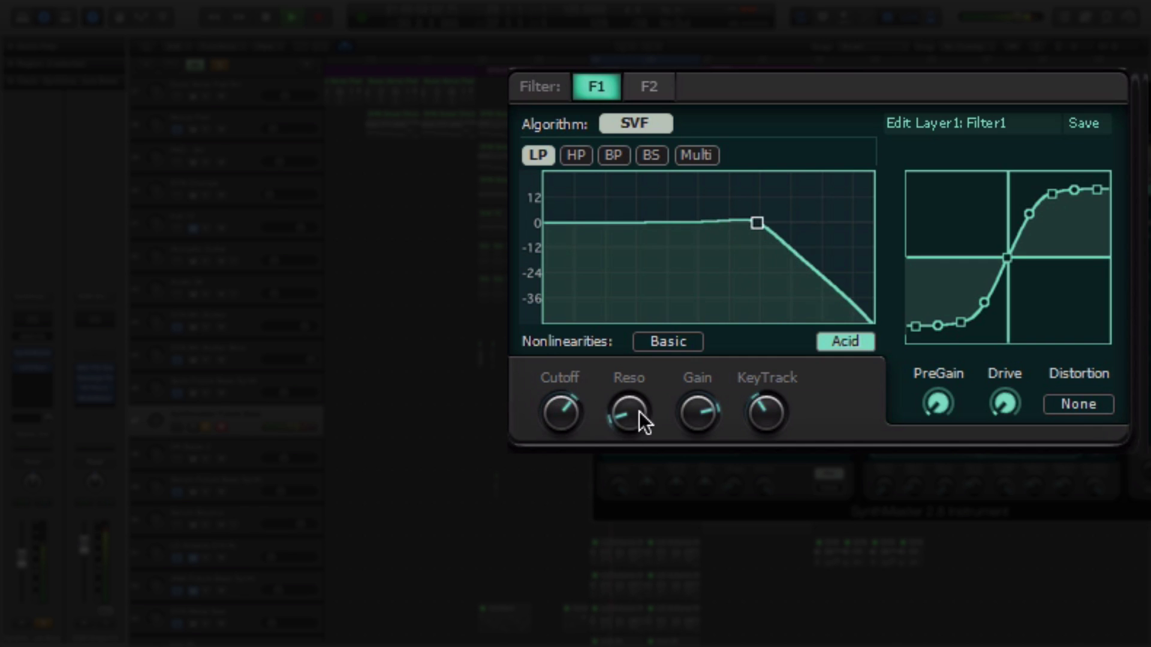
pyautogui.moveTo(637, 419); pyautogui.dragTo(570, 441)
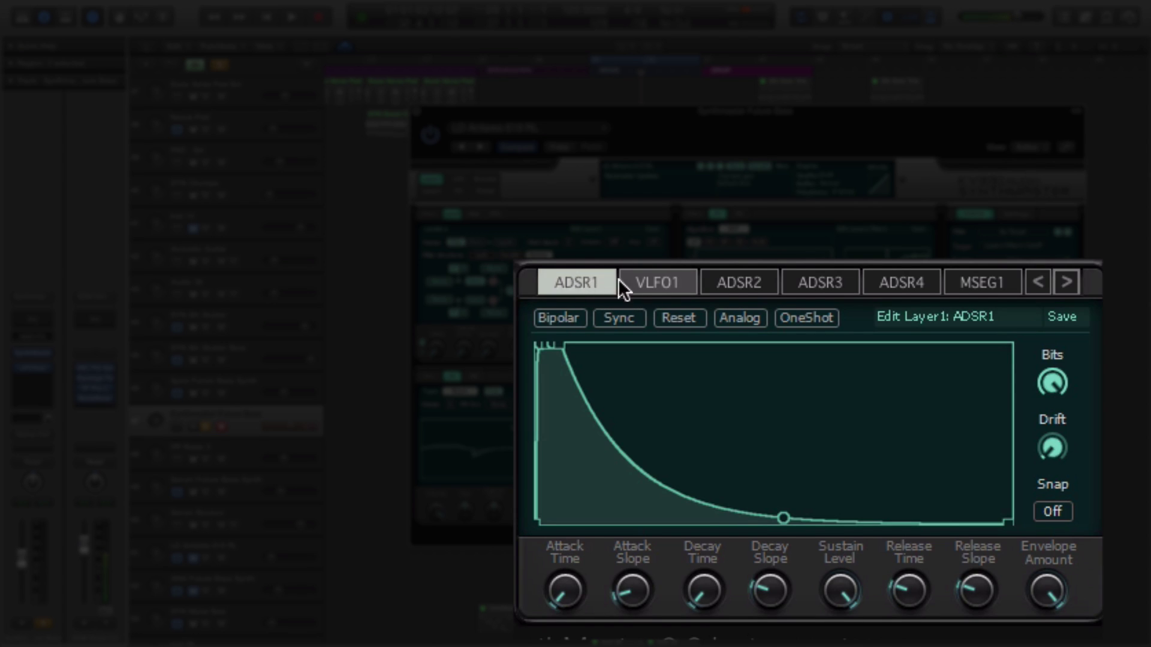
# Browse the envelope and voice LFO tabs, returning to the first envelope
pyautogui.click(740, 284)
pyautogui.click(826, 285)
pyautogui.click(892, 288)
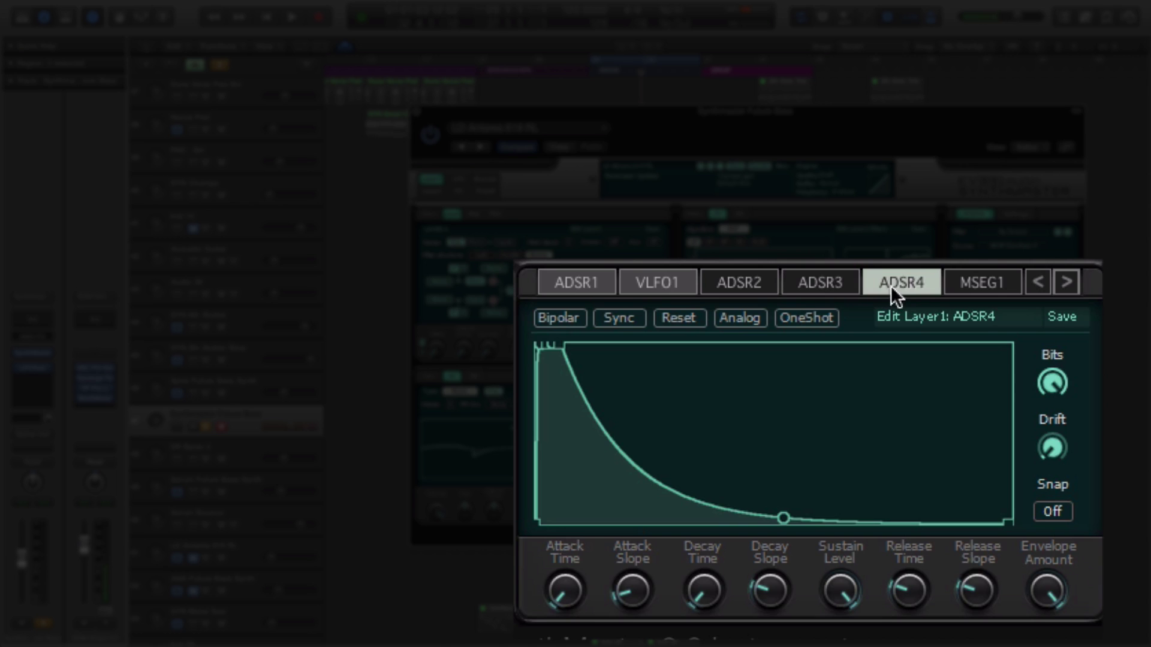
pyautogui.click(573, 281)
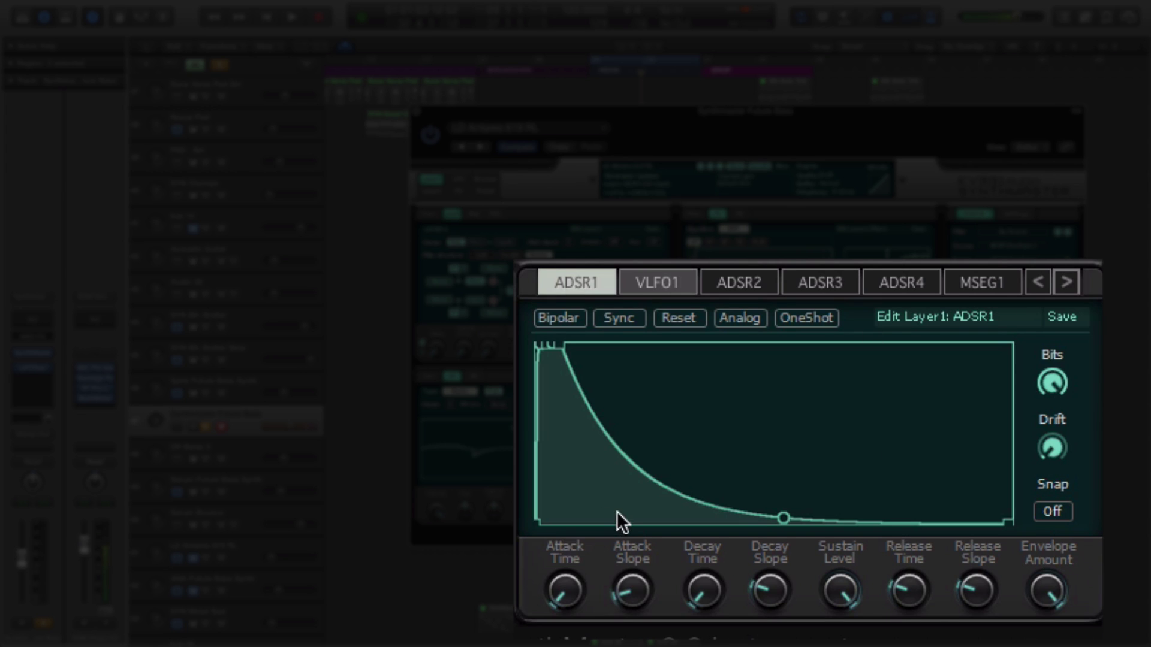
pyautogui.click(656, 278)
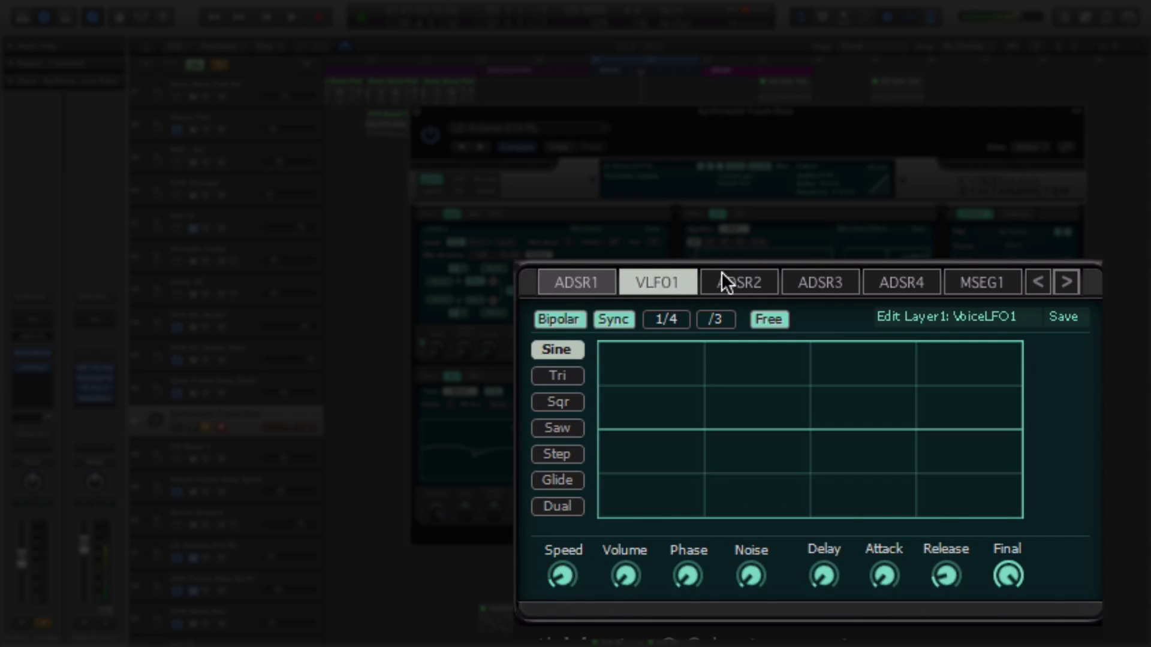
pyautogui.click(722, 279)
pyautogui.click(674, 281)
pyautogui.click(580, 283)
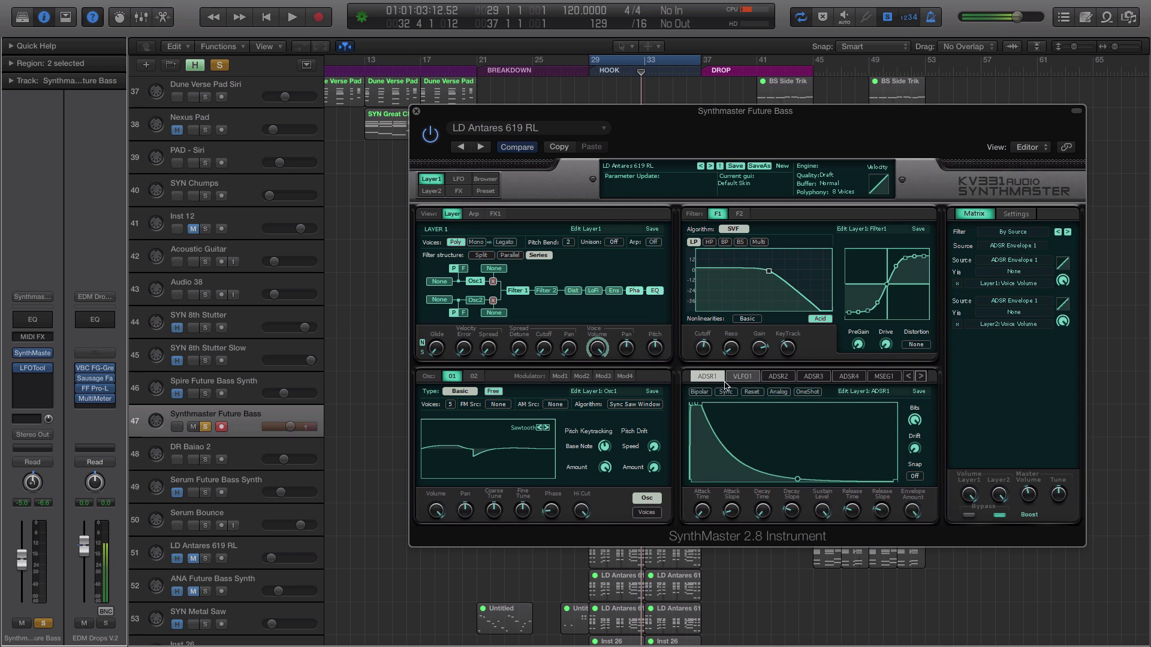
# Step through ADSR2, MSEG1 and later modulators, opening ADSR1 with its volume routings
pyautogui.click(656, 282)
pyautogui.click(774, 378)
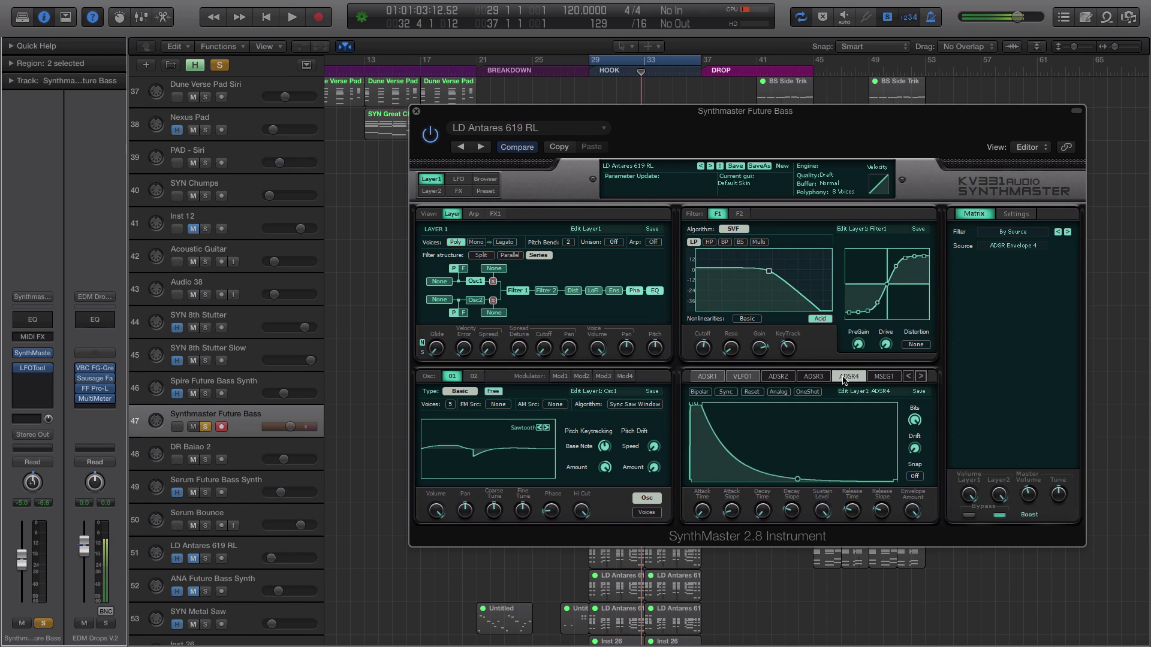
pyautogui.click(883, 377)
pyautogui.click(920, 377)
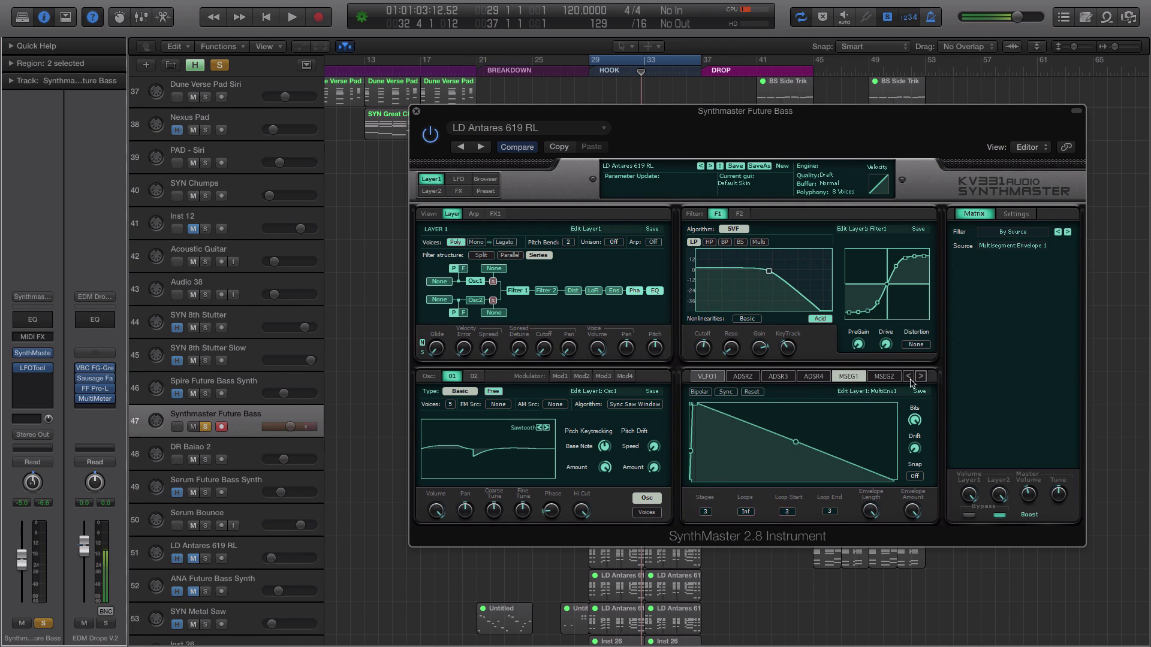
pyautogui.click(908, 377)
pyautogui.click(709, 378)
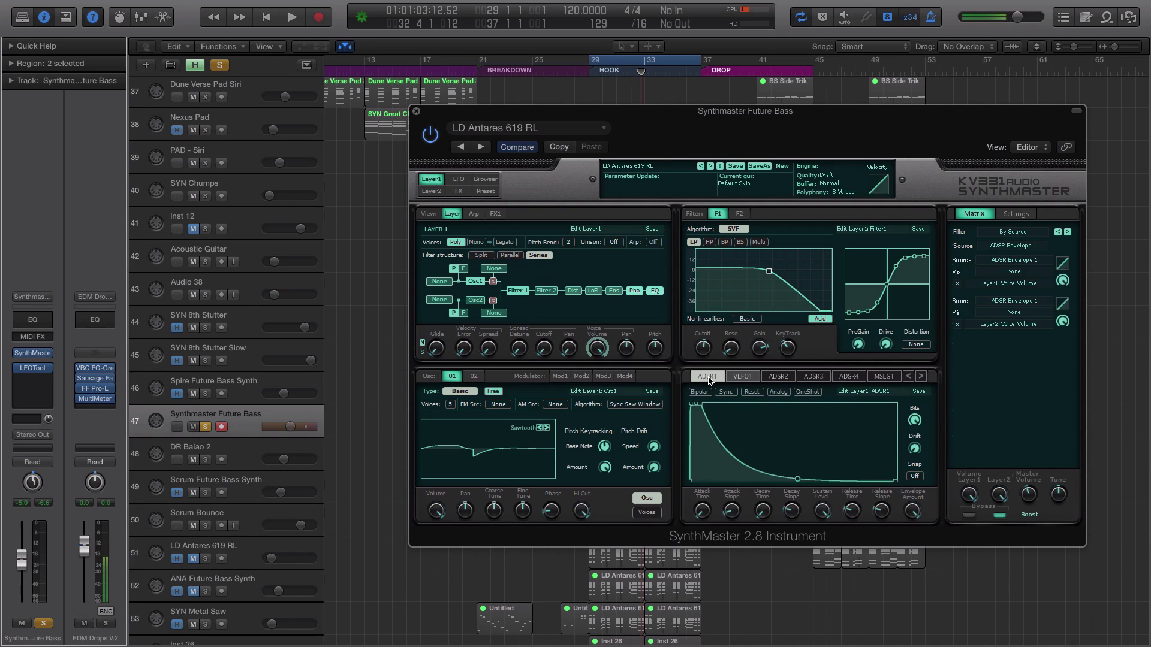
pyautogui.click(920, 376)
pyautogui.click(919, 376)
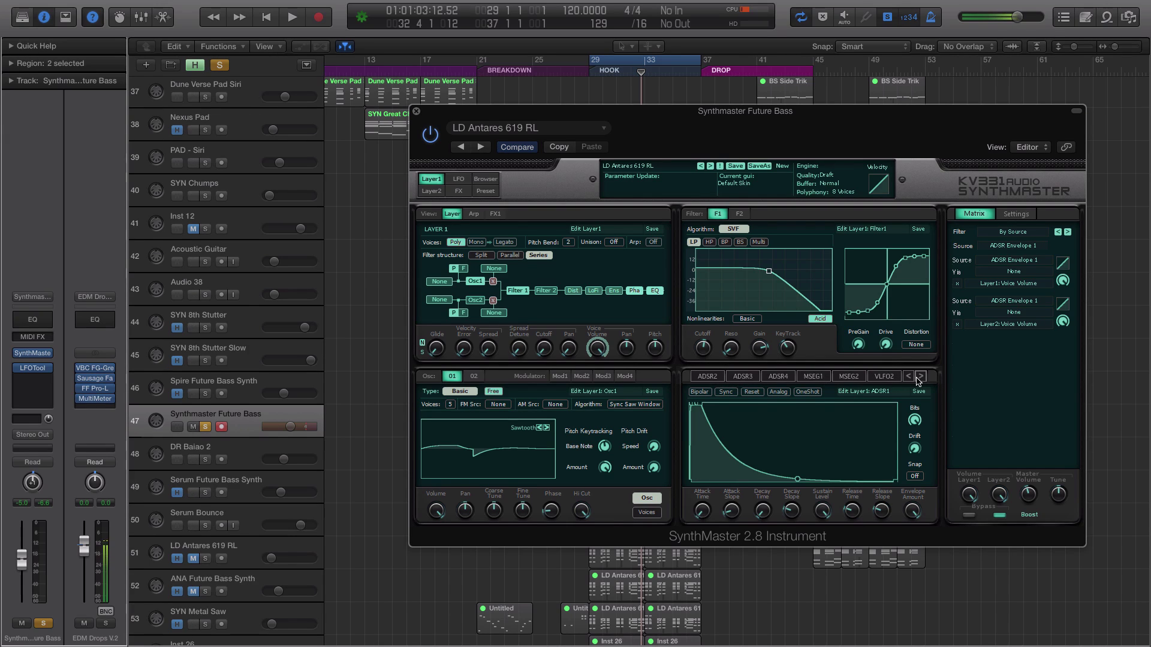
pyautogui.click(920, 377)
pyautogui.click(920, 377)
pyautogui.click(907, 377)
pyautogui.click(913, 378)
pyautogui.click(914, 377)
pyautogui.click(913, 378)
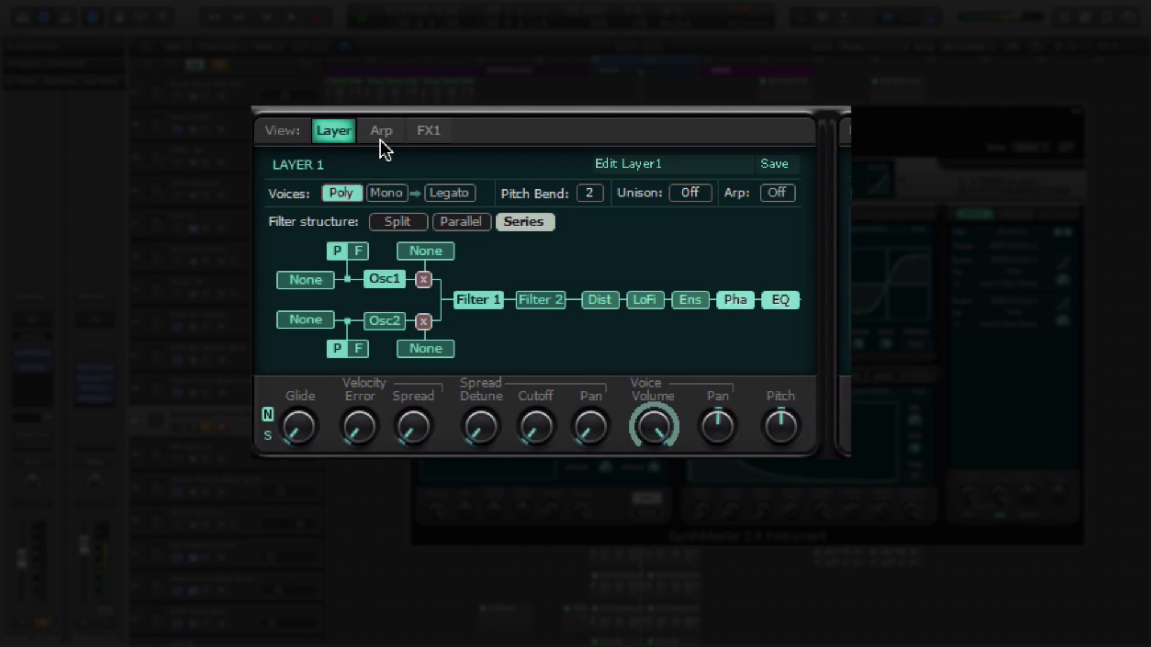
# Show Layer 1's FX1 page with the Distortion editor open
pyautogui.click(427, 132)
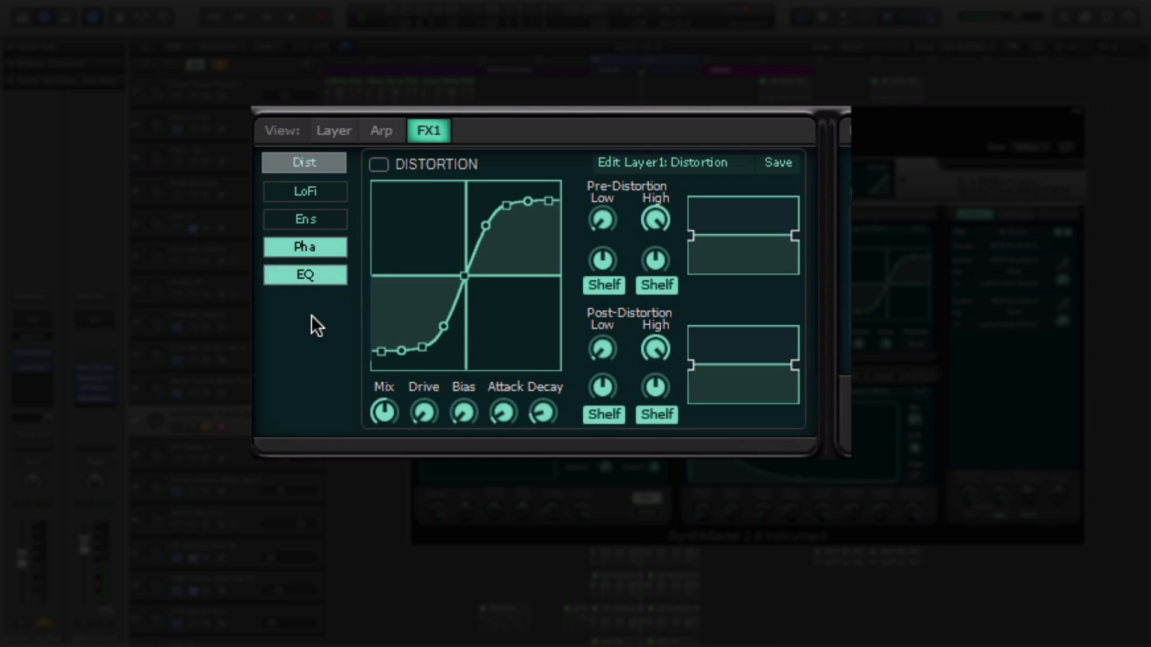
# Boost the pre-distortion low EQ, lower the curve's upper point, and toggle Distortion on/off
pyautogui.click(351, 129)
pyautogui.click(320, 195)
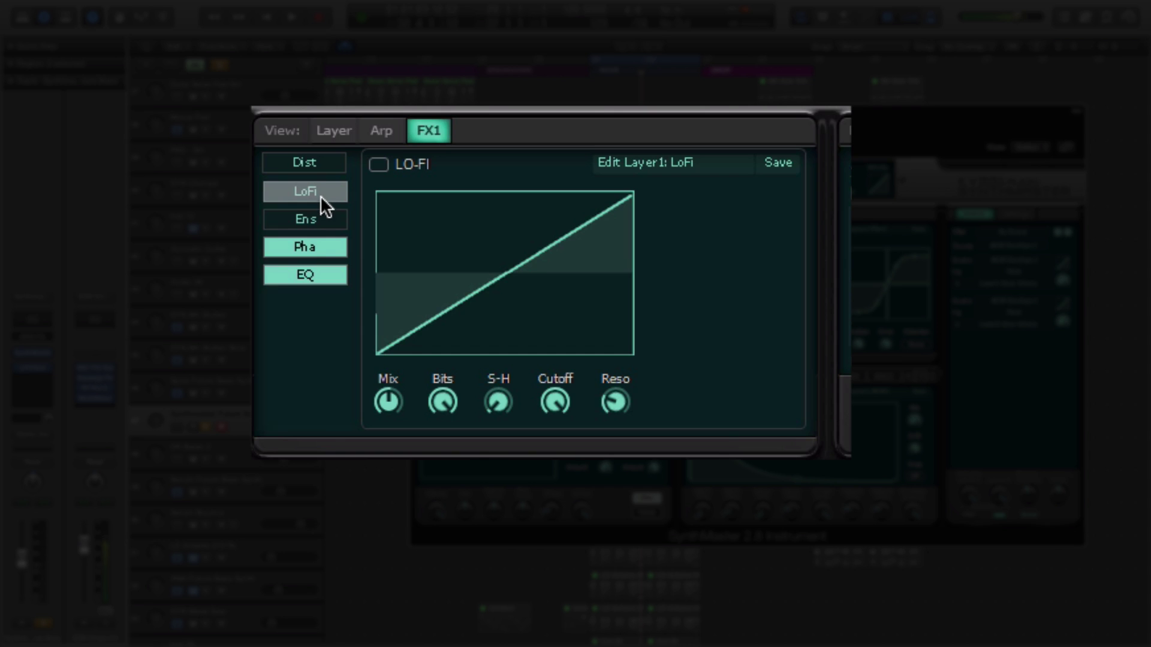
pyautogui.click(333, 225)
pyautogui.click(302, 165)
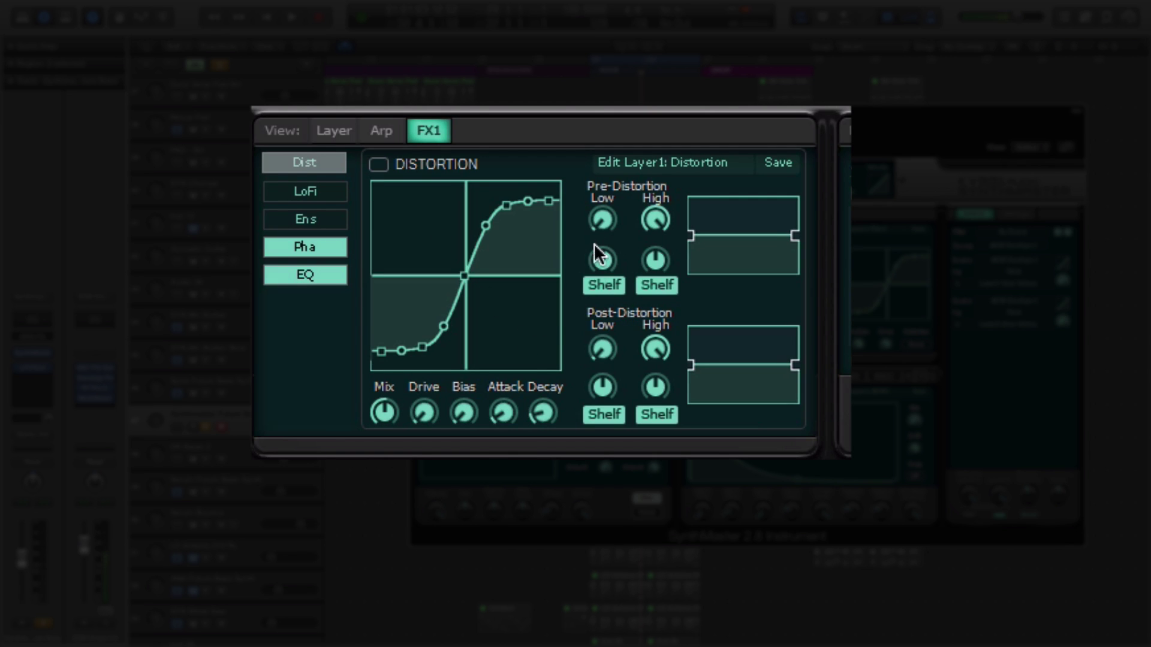
pyautogui.moveTo(594, 243); pyautogui.dragTo(574, 158)
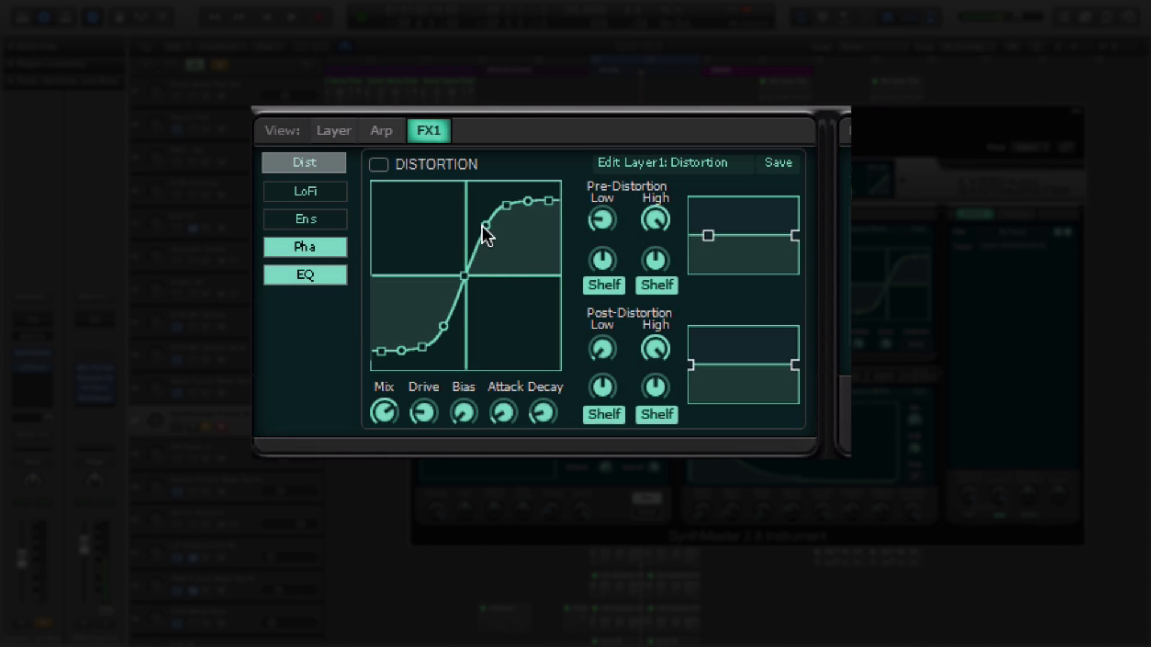
pyautogui.moveTo(486, 214); pyautogui.dragTo(489, 223)
pyautogui.click(379, 165)
pyautogui.click(383, 166)
# View LoFi and Ensemble, swap LoFi with Pha, then return Pha to the fourth slot
pyautogui.click(333, 190)
pyautogui.click(322, 219)
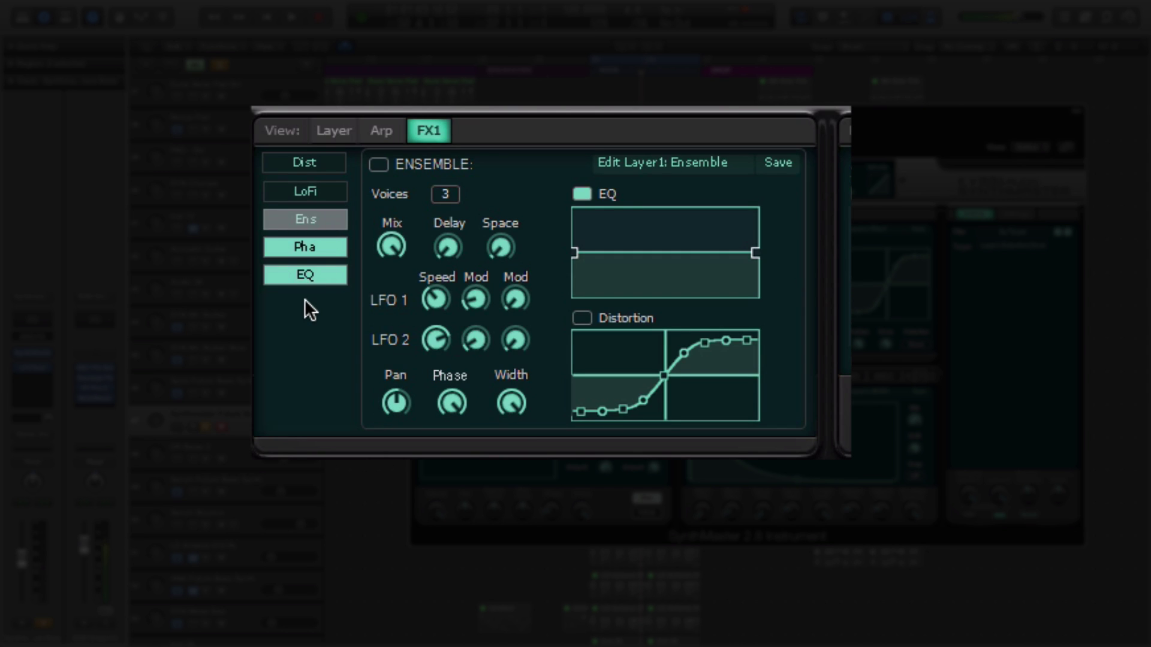
pyautogui.moveTo(310, 243); pyautogui.dragTo(314, 189)
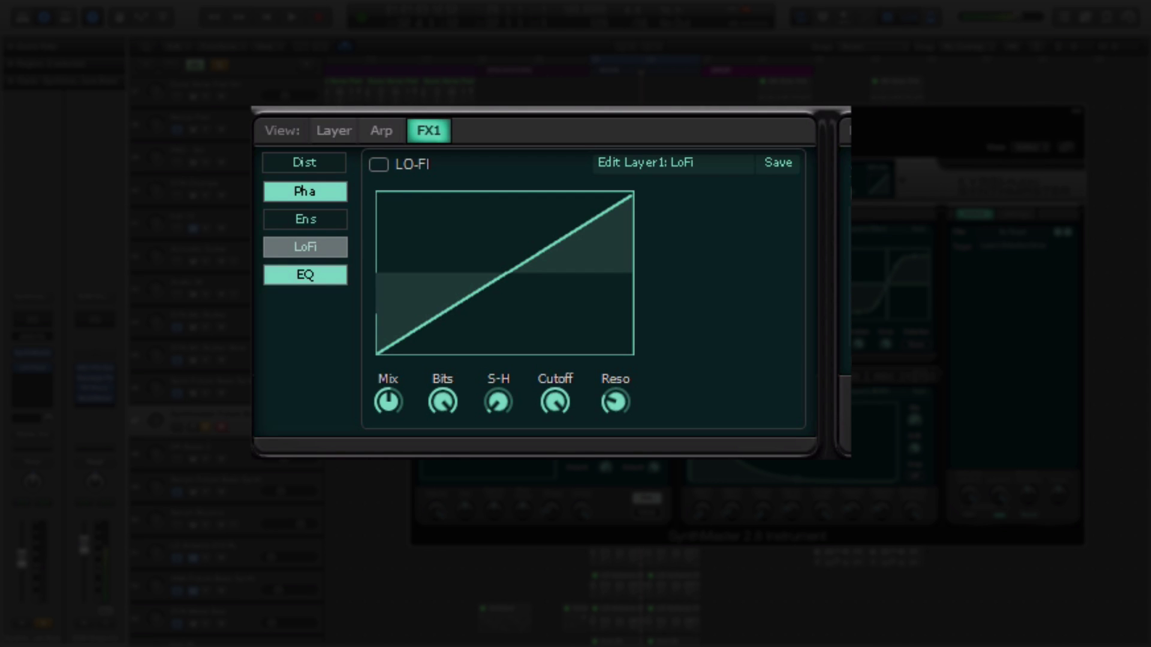
pyautogui.moveTo(305, 192); pyautogui.dragTo(305, 246)
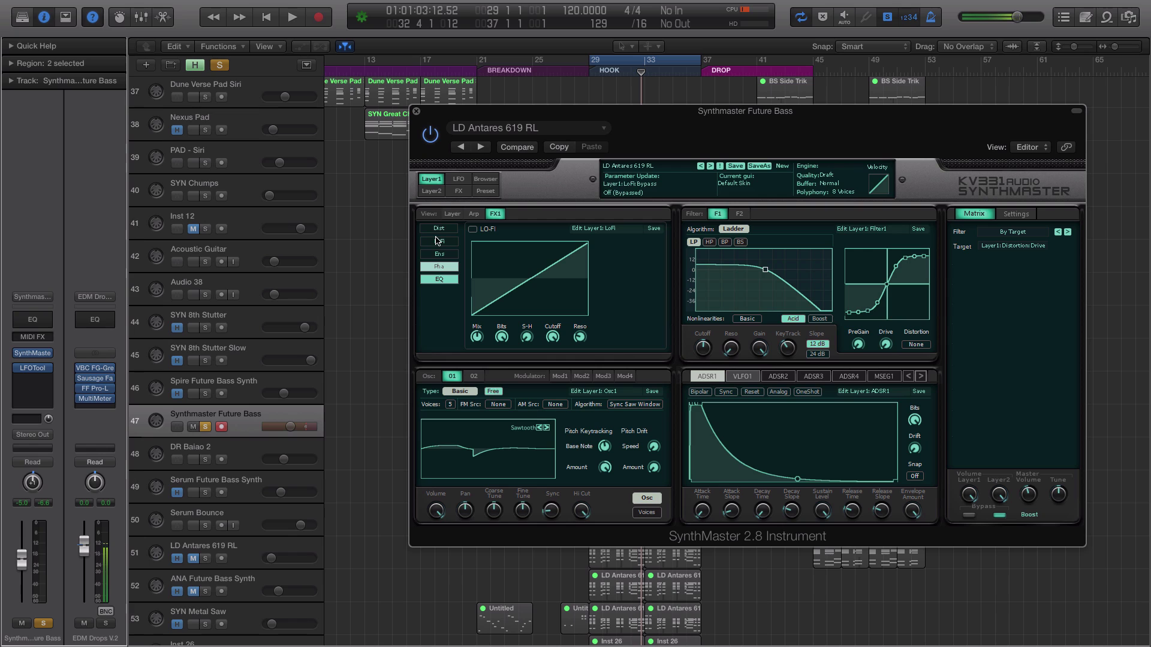
# Open the ADSR2 envelope and shorten its decay time
pyautogui.click(710, 376)
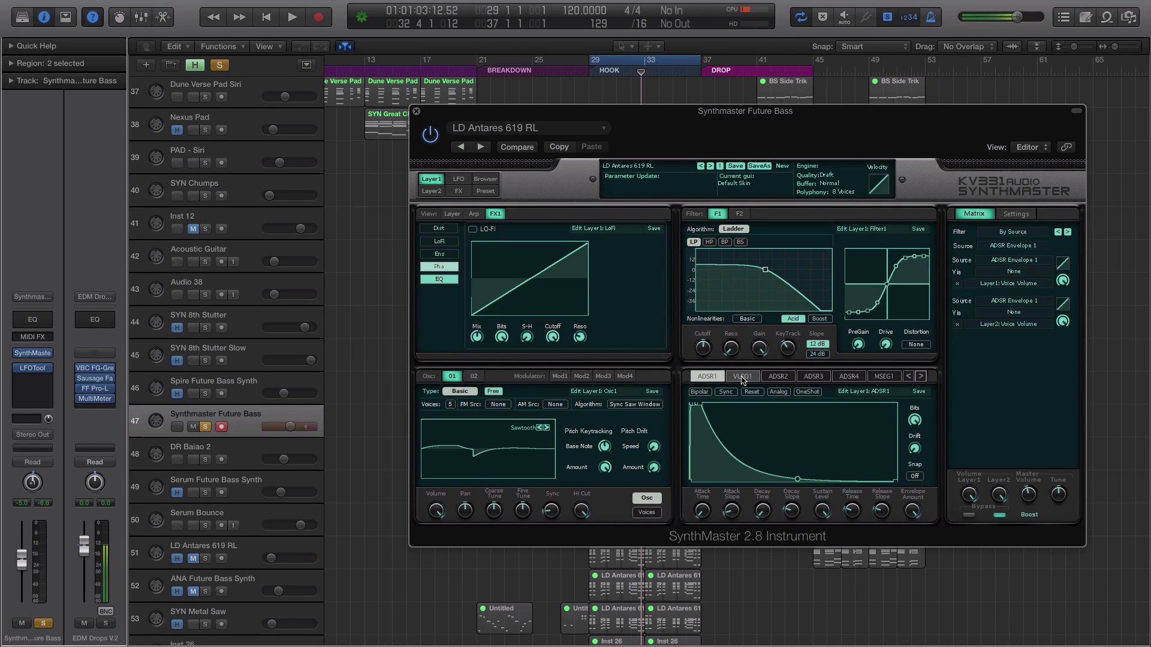
pyautogui.click(743, 377)
pyautogui.click(709, 377)
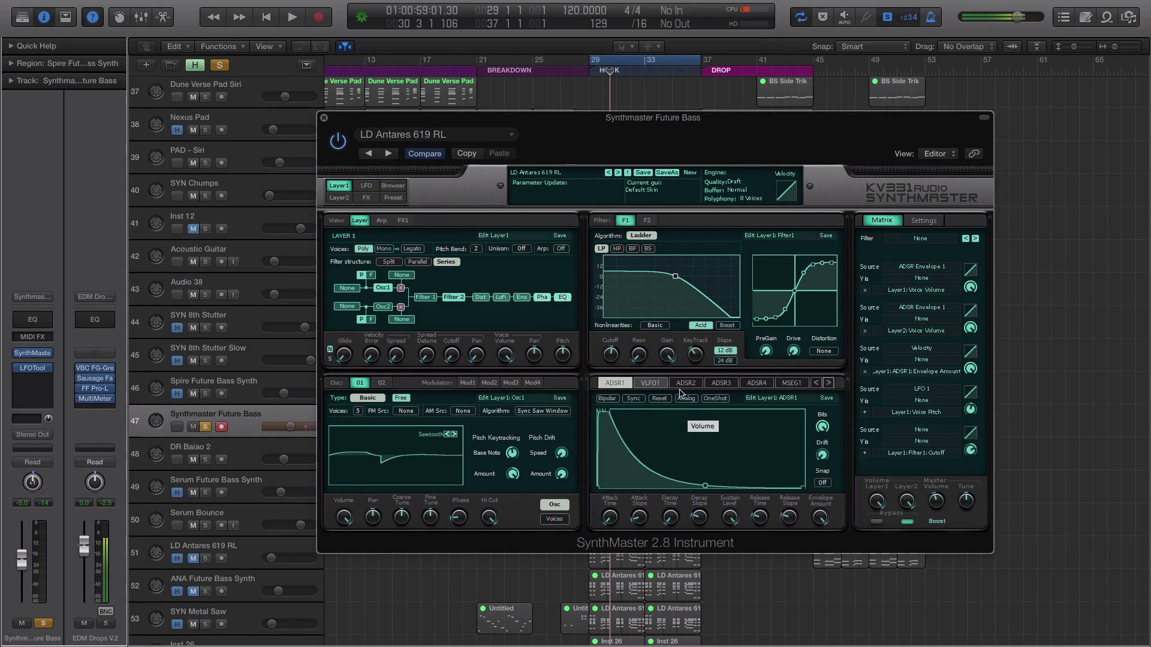
pyautogui.click(685, 383)
pyautogui.moveTo(671, 516)
pyautogui.mouseDown()
pyautogui.moveTo(677, 527)
pyautogui.moveTo(676, 516)
pyautogui.mouseUp()
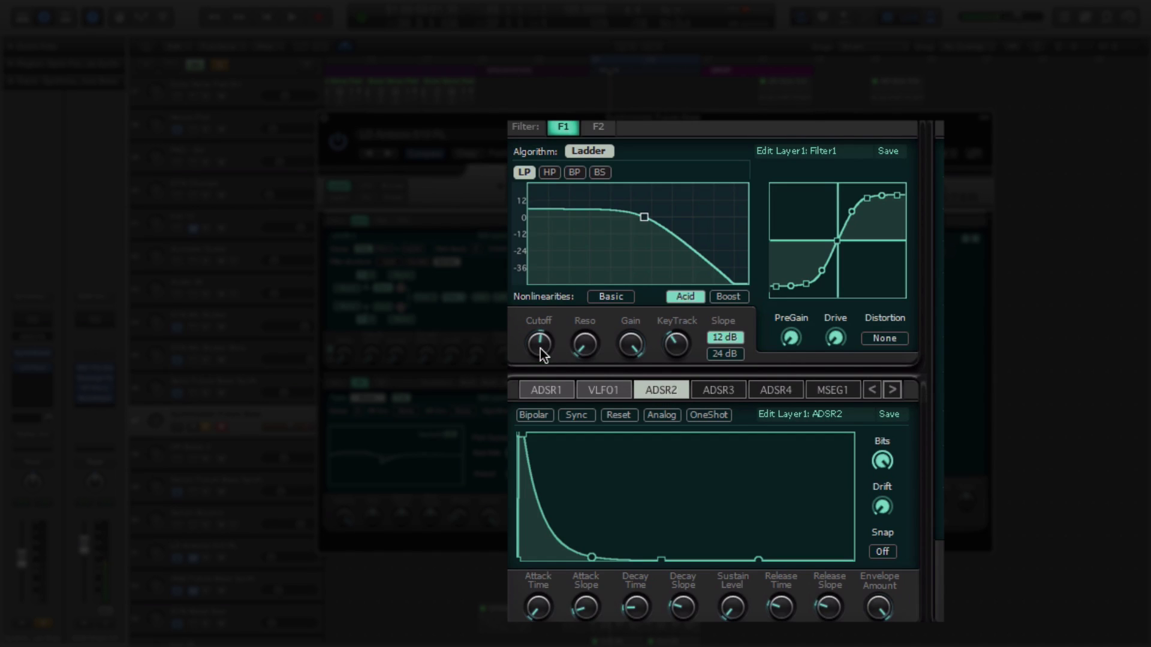
# Route ADSR2 to Filter 2's cutoff at about half modulation depth
pyautogui.click(592, 128)
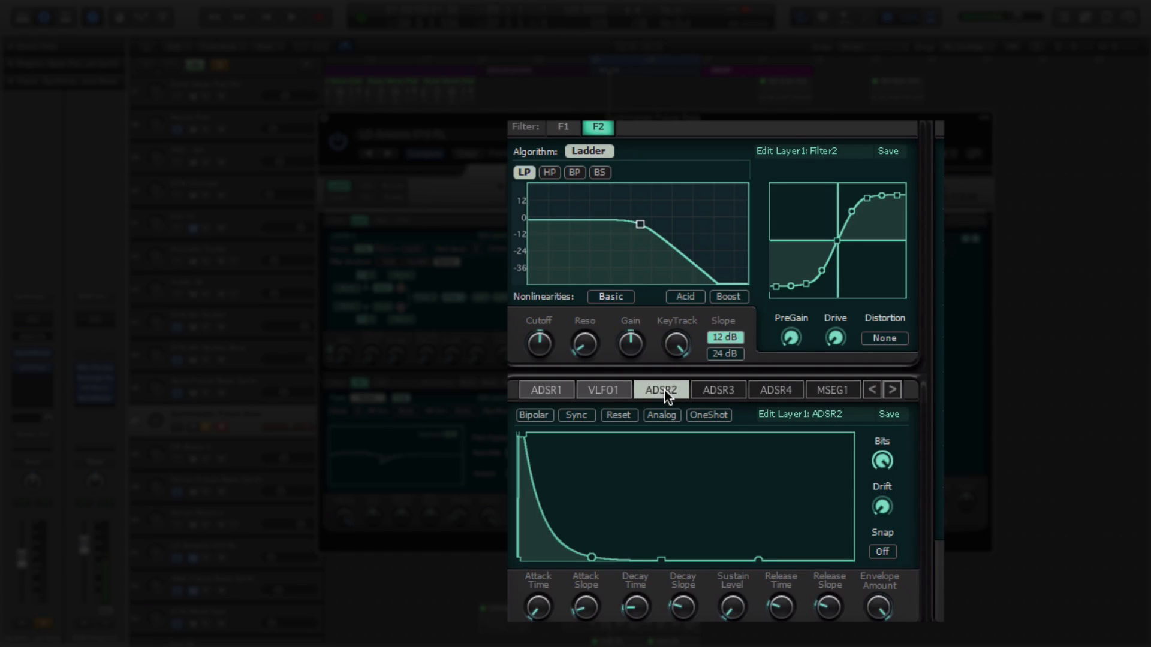
pyautogui.moveTo(664, 390); pyautogui.dragTo(541, 385)
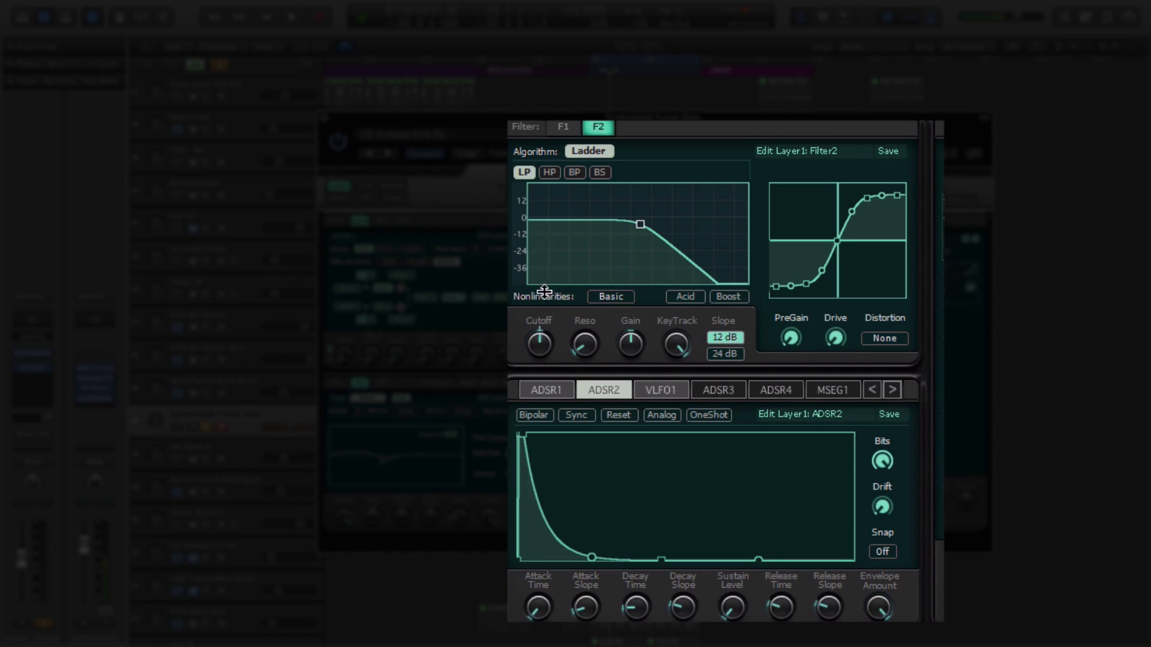
pyautogui.moveTo(541, 324); pyautogui.dragTo(563, 241)
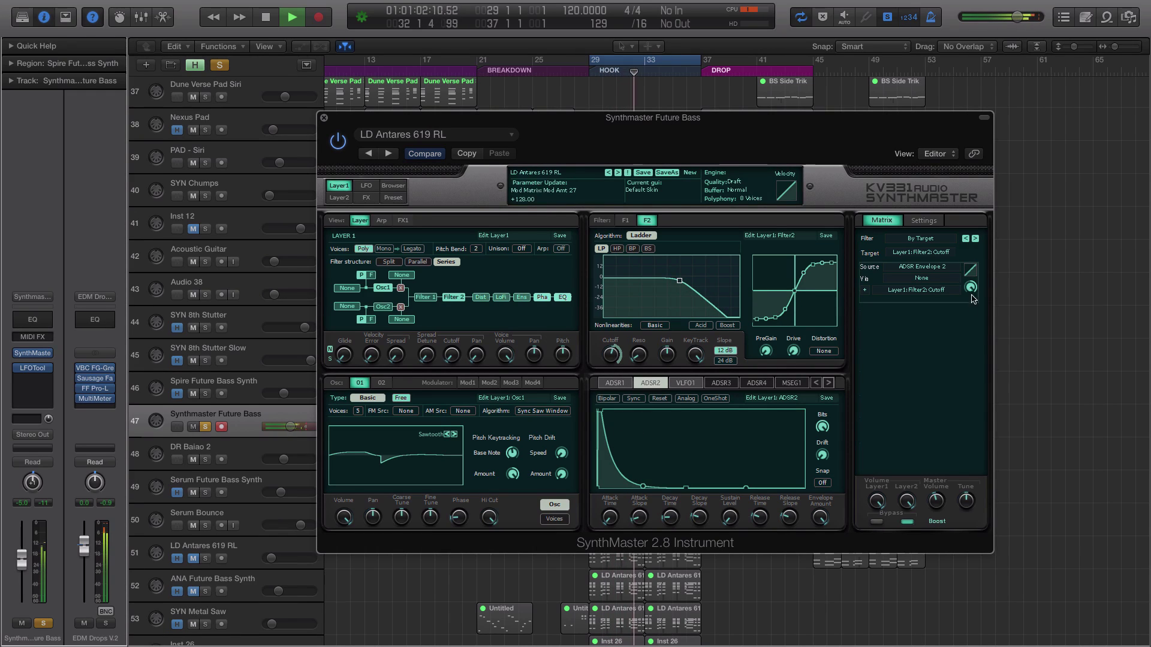
# Adjust the cutoff modulation amount and lengthen ADSR2 attack, auditioning from bar 29
pyautogui.moveTo(970, 287); pyautogui.dragTo(966, 426)
pyautogui.press('space')
pyautogui.press('space')
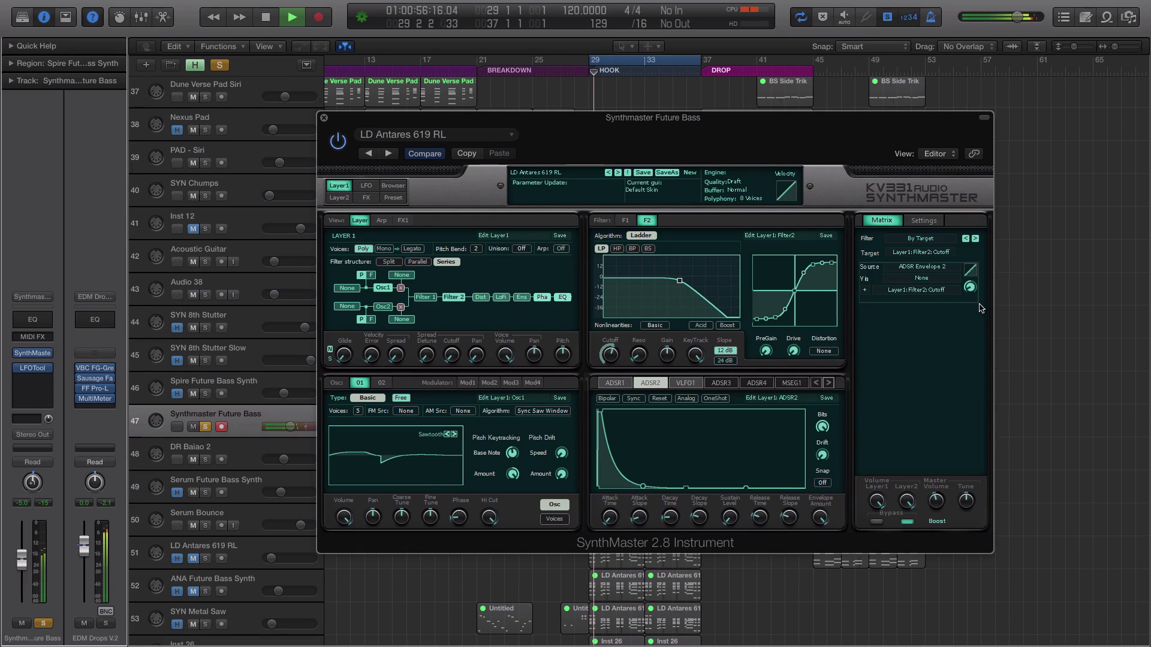
pyautogui.press('space')
pyautogui.moveTo(599, 411); pyautogui.dragTo(616, 411)
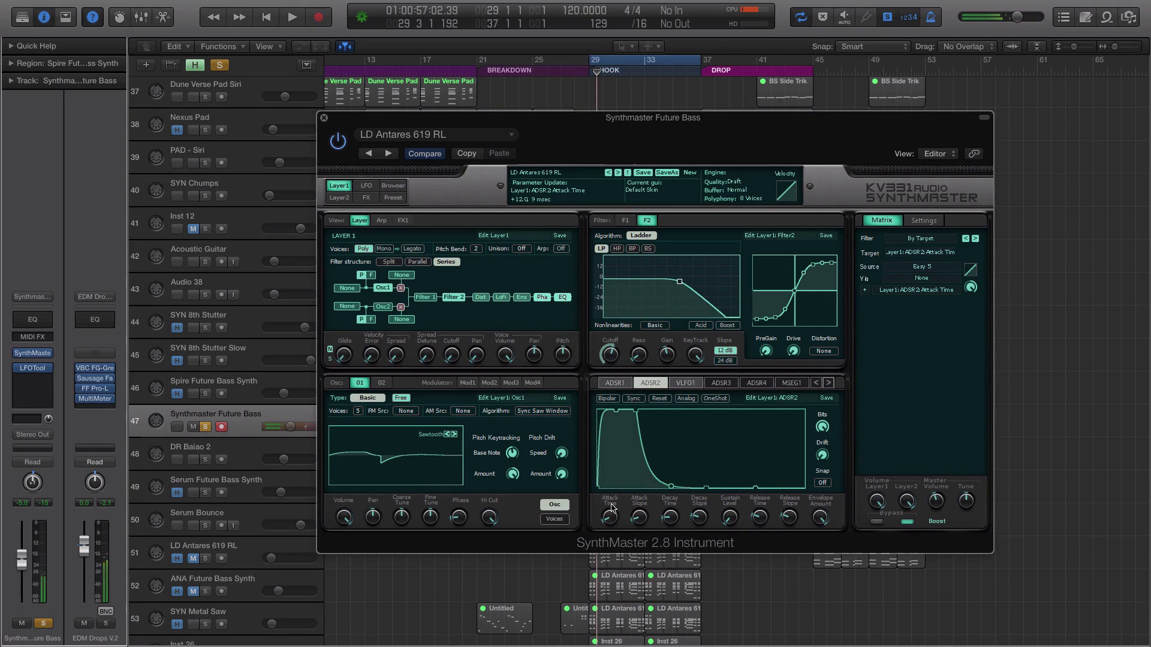
pyautogui.press('space')
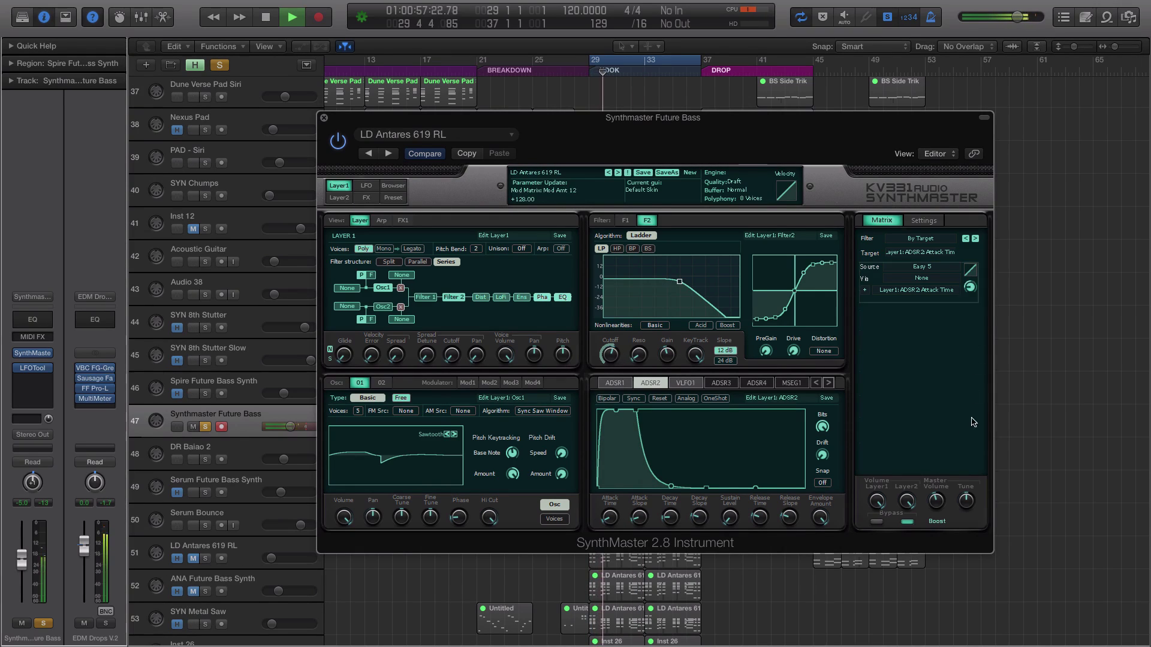
pyautogui.click(611, 354)
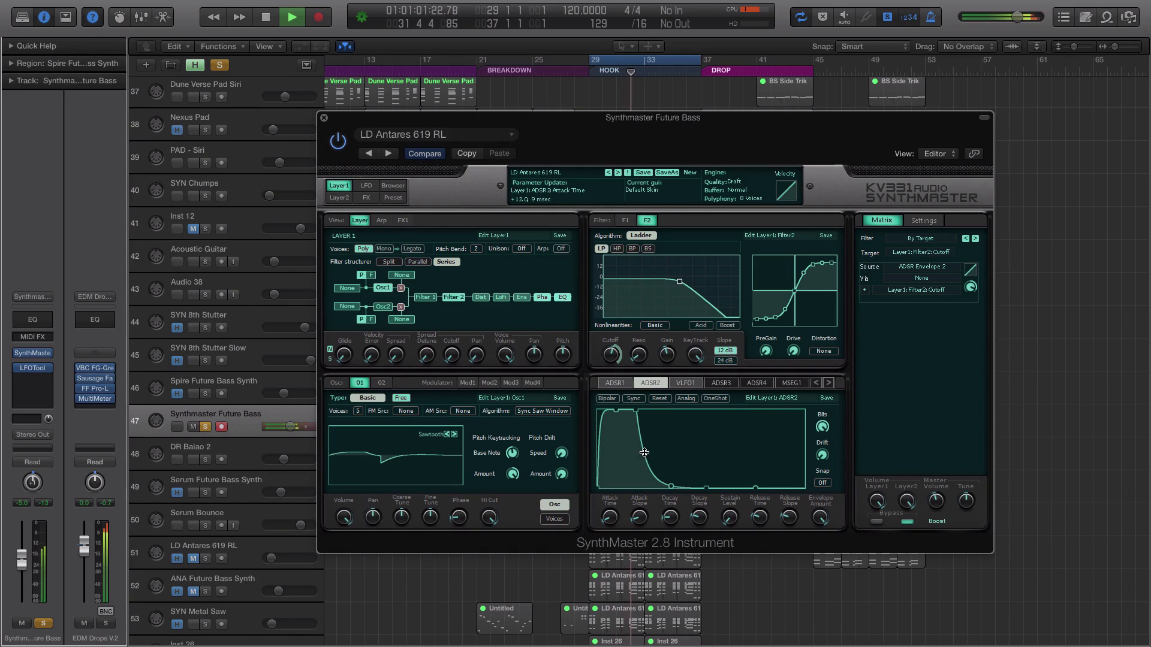
pyautogui.press('space')
pyautogui.press('space')
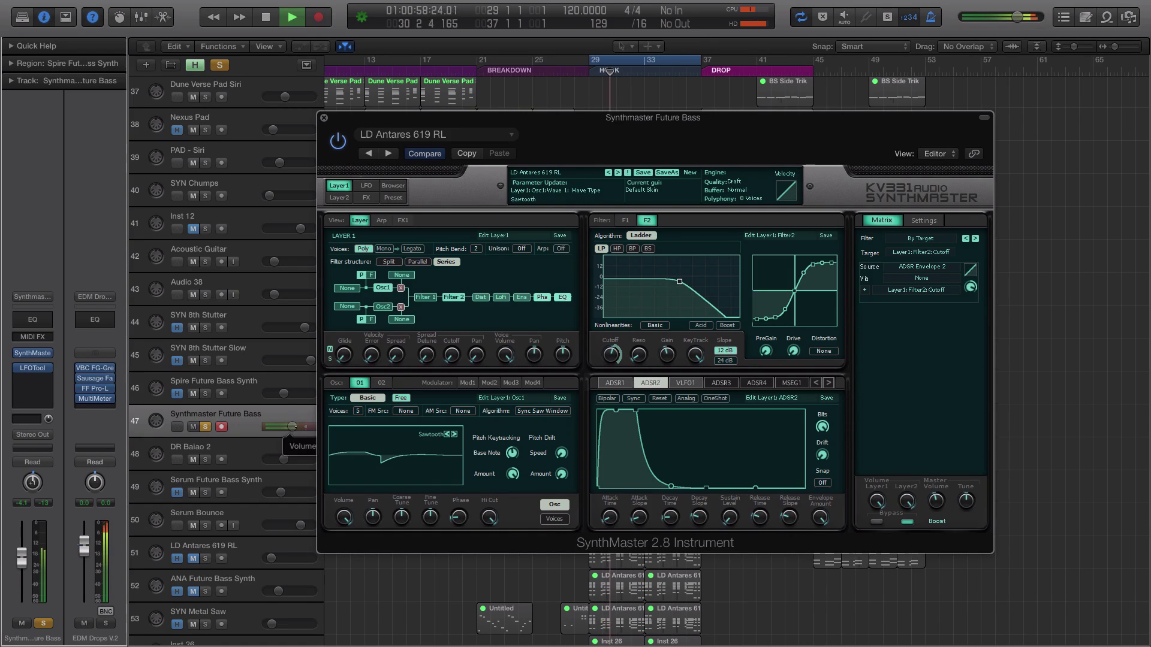
pyautogui.press('v')
pyautogui.press('space')
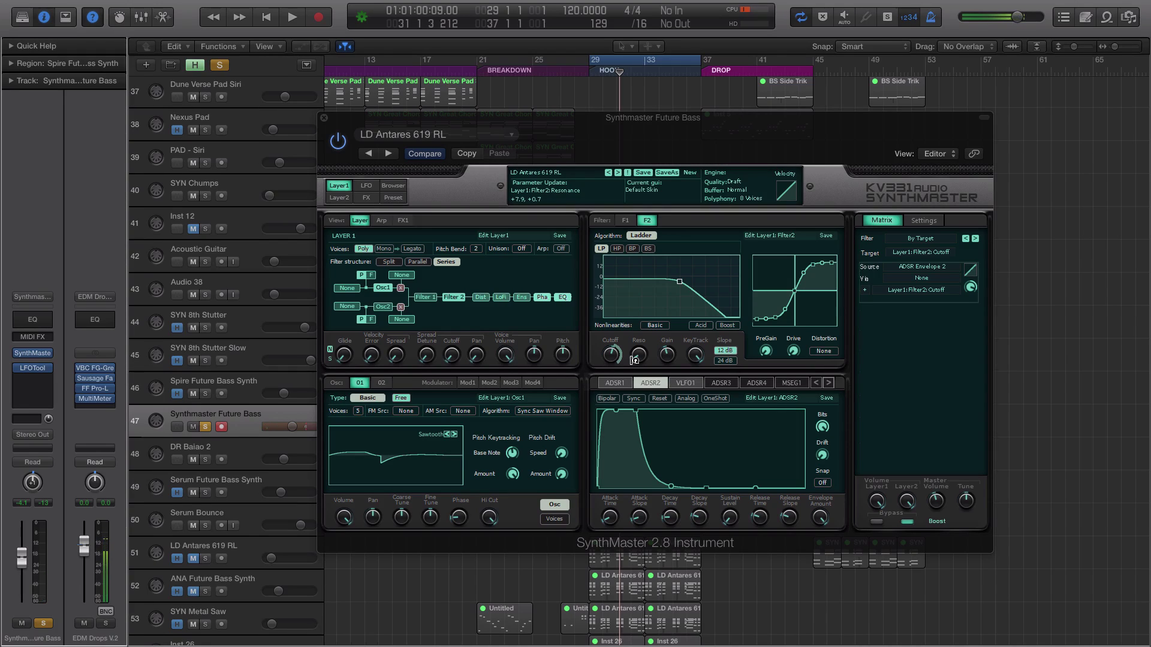
# Return to Filter 1, raise its cutoff during playback, then stop and move the window aside
pyautogui.click(609, 348)
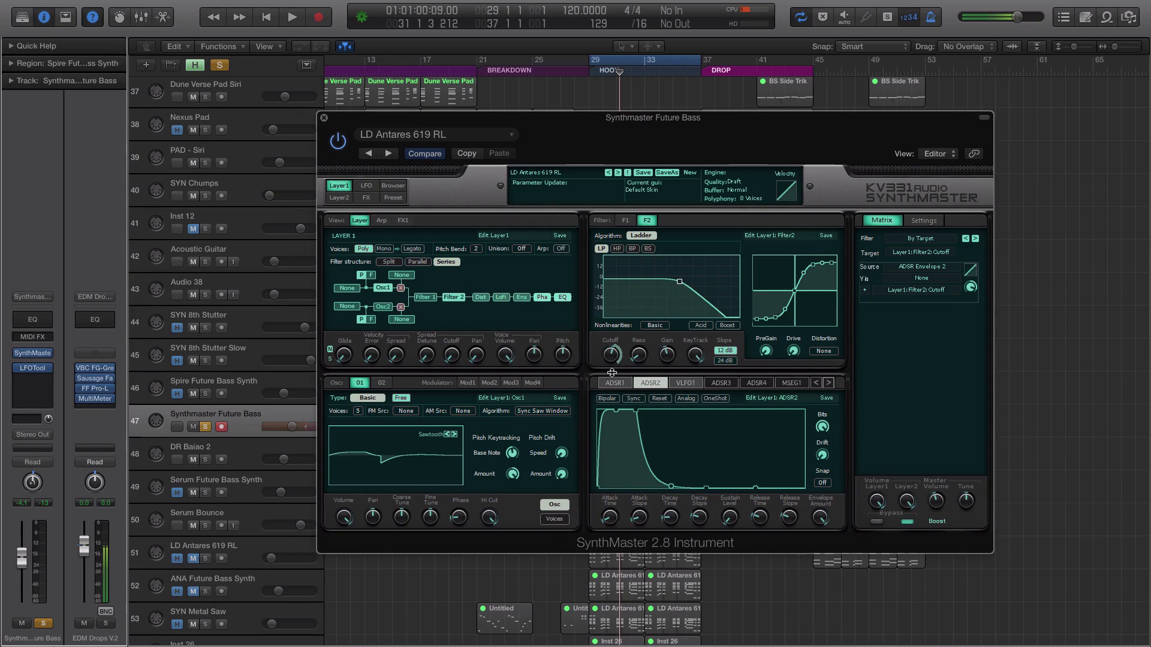
pyautogui.click(612, 359)
pyautogui.click(569, 356)
pyautogui.click(625, 220)
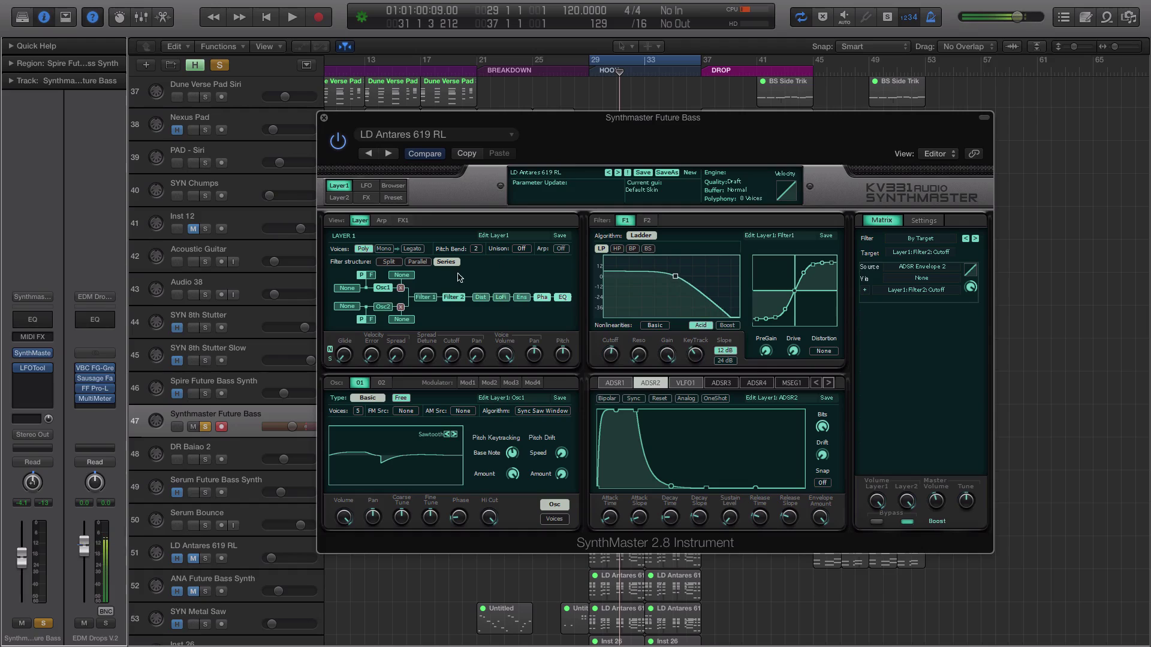
pyautogui.click(432, 297)
pyautogui.press('space')
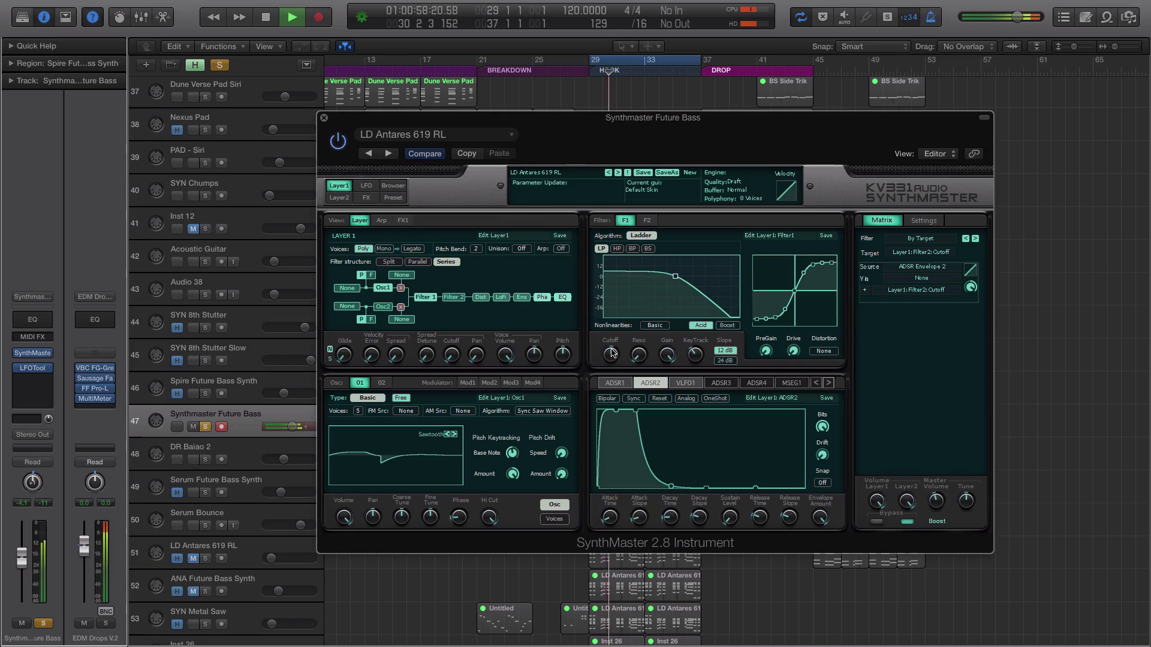
pyautogui.moveTo(610, 353); pyautogui.dragTo(614, 321)
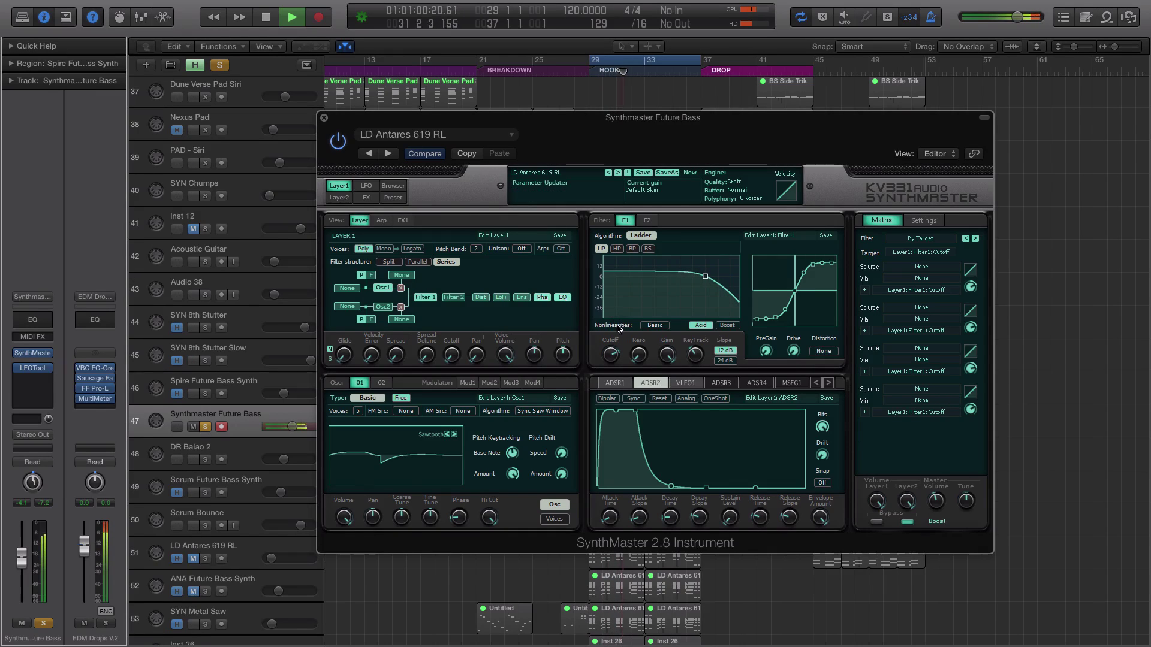
pyautogui.press('space')
pyautogui.moveTo(394, 124); pyautogui.dragTo(678, 81)
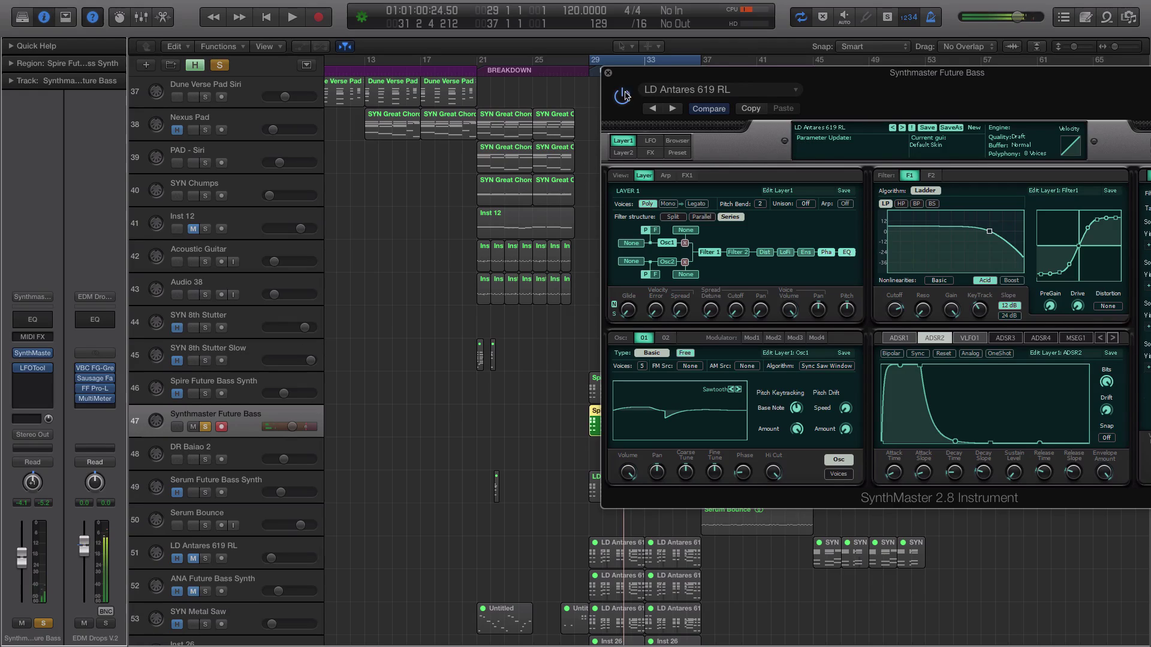
# Solo the DR Baiao 2 track instead of Future Bass and open its SynthMaster instrument
pyautogui.click(608, 74)
pyautogui.click(204, 460)
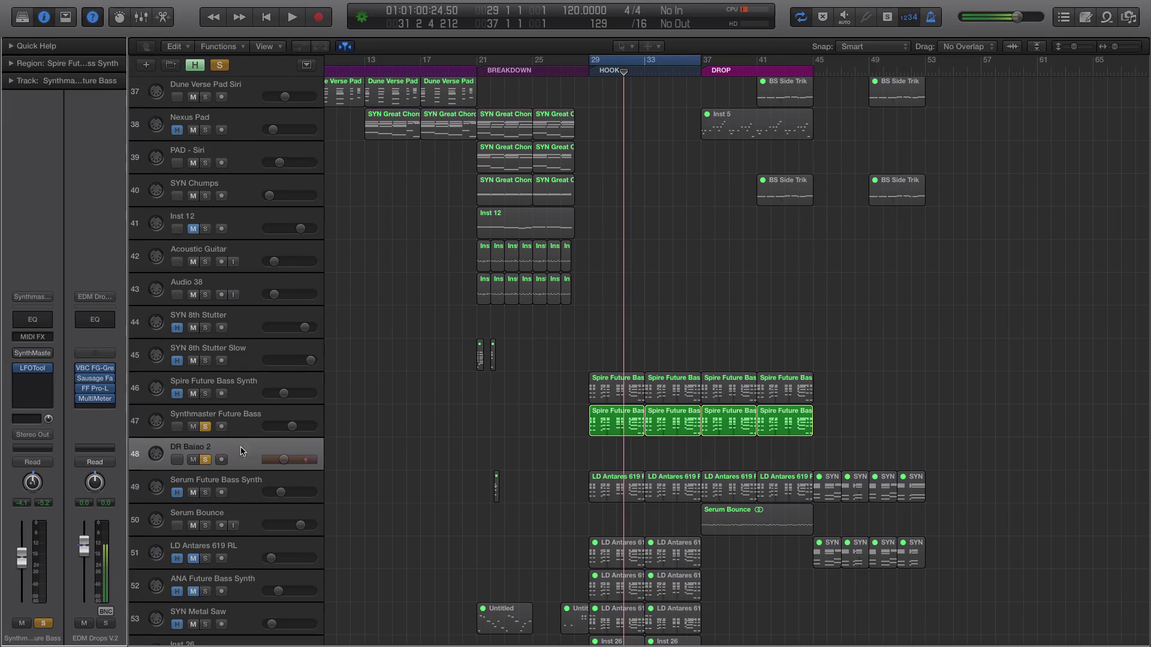
pyautogui.click(205, 426)
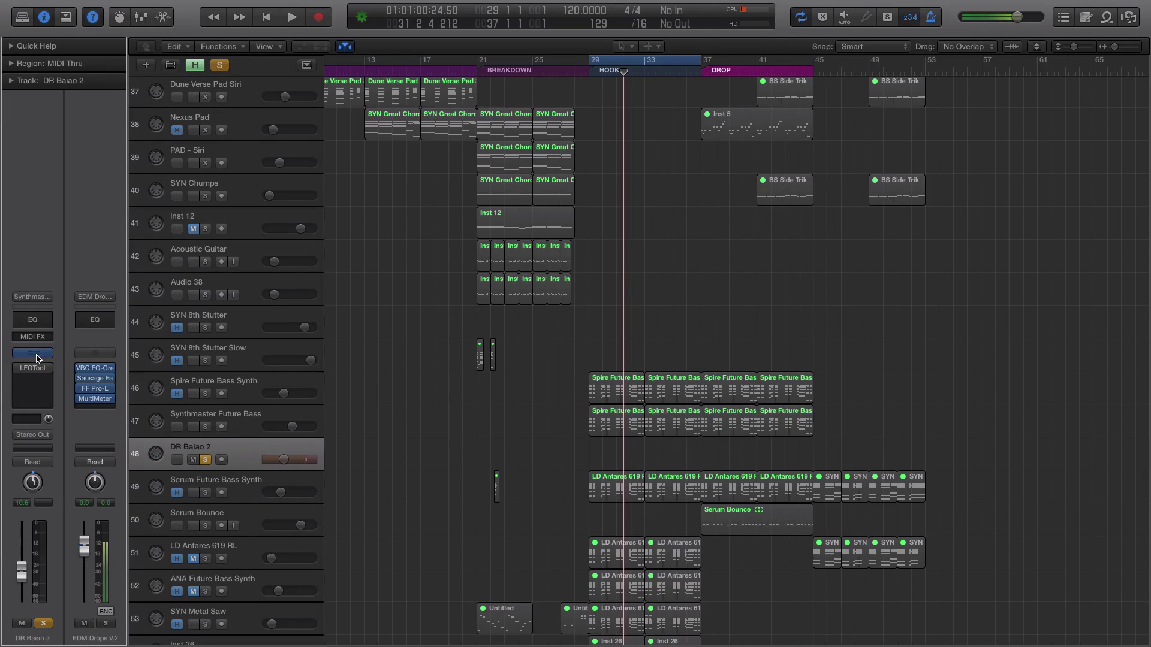
pyautogui.click(33, 353)
# Load the DR Funky 3 preset from SynthMaster's preset list
pyautogui.moveTo(488, 46); pyautogui.dragTo(720, 81)
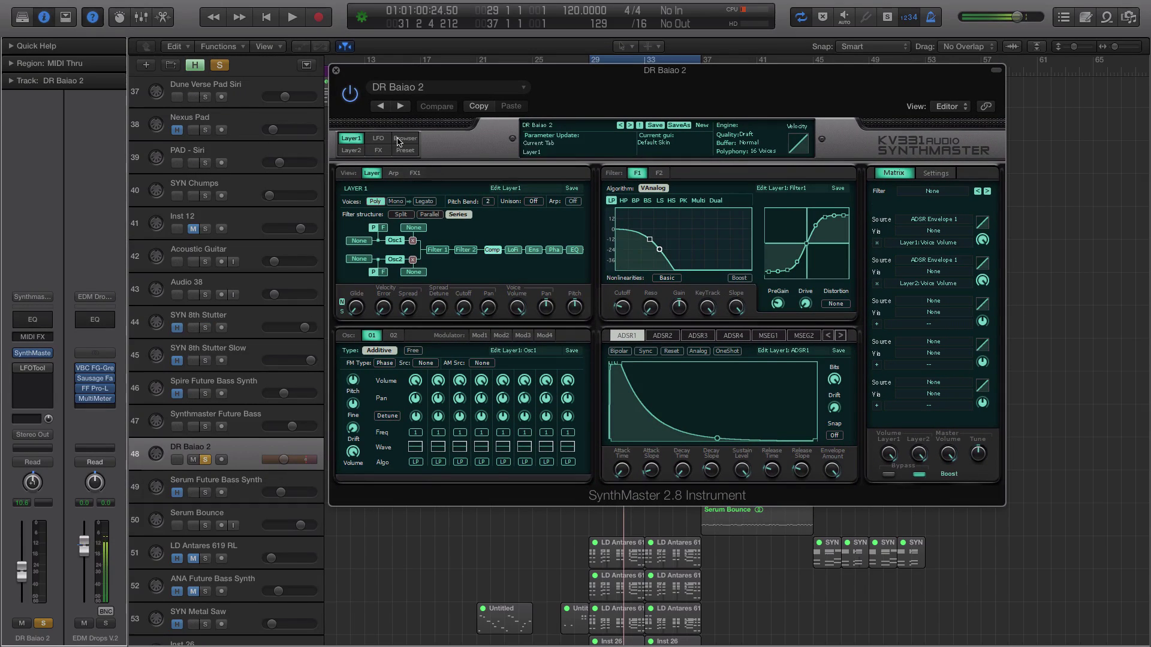
pyautogui.click(399, 139)
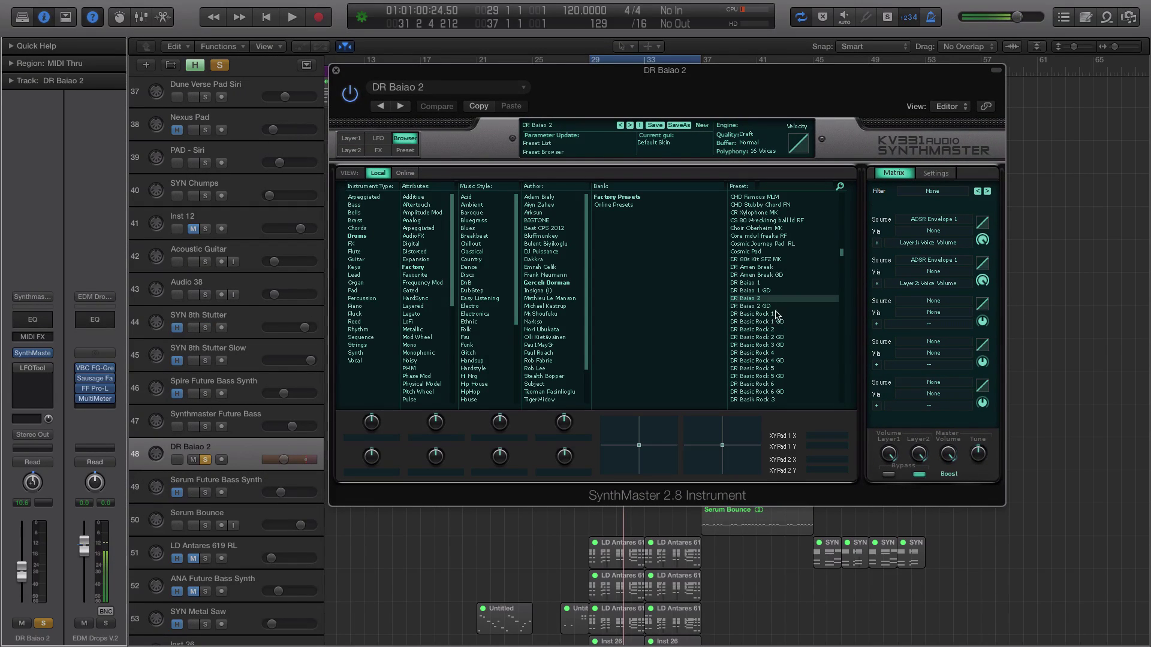
pyautogui.scroll(5, 782, 337)
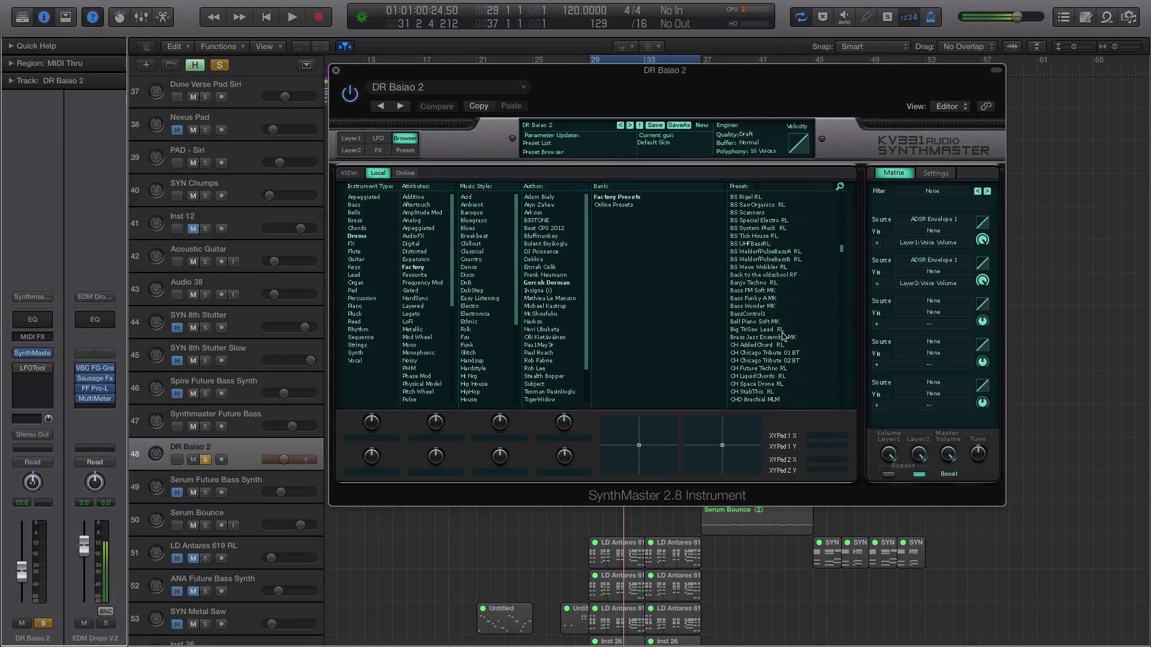
pyautogui.scroll(-10, 782, 337)
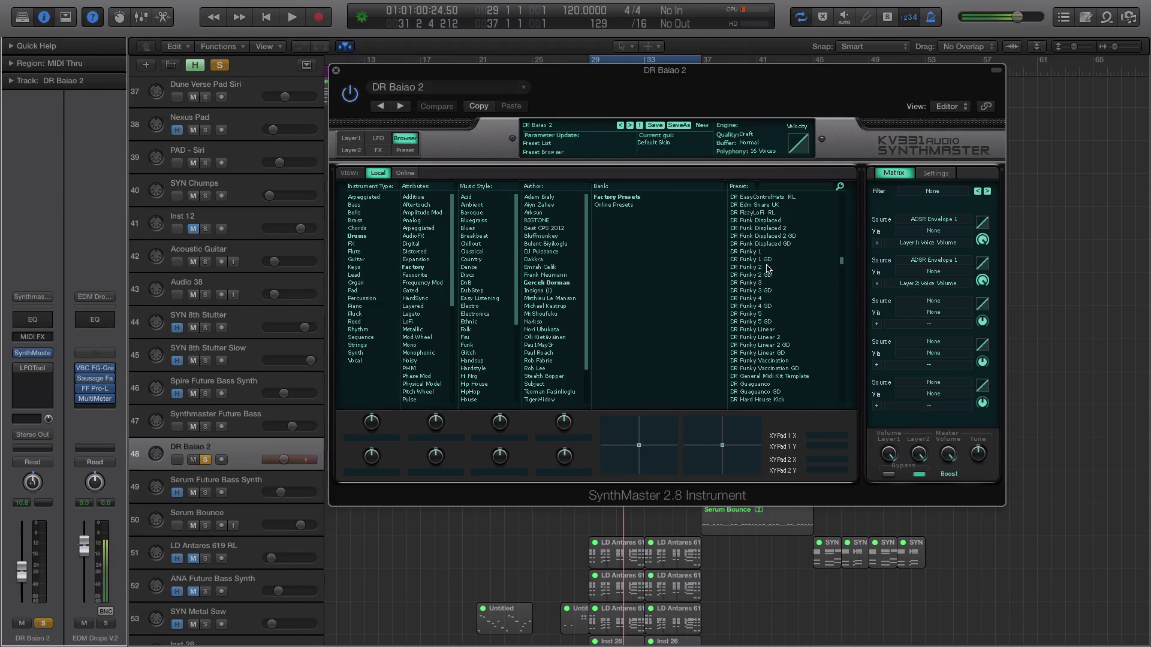
pyautogui.click(758, 284)
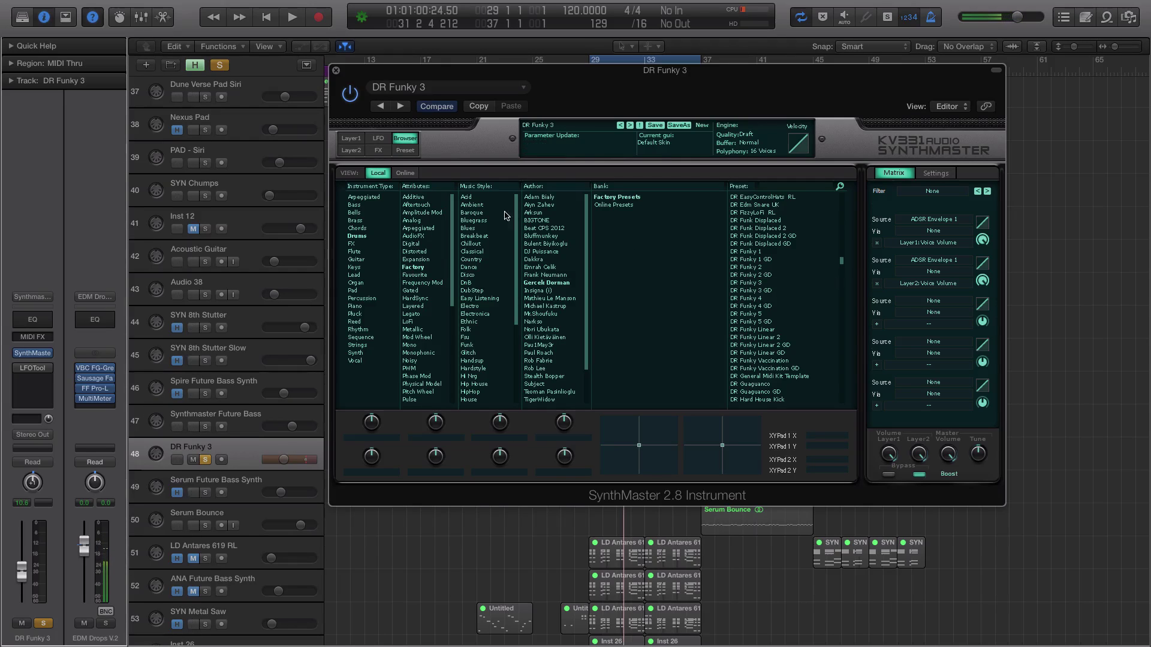
# Show the Layer 1 arpeggiator pattern and set its base time to 1/8
pyautogui.click(350, 139)
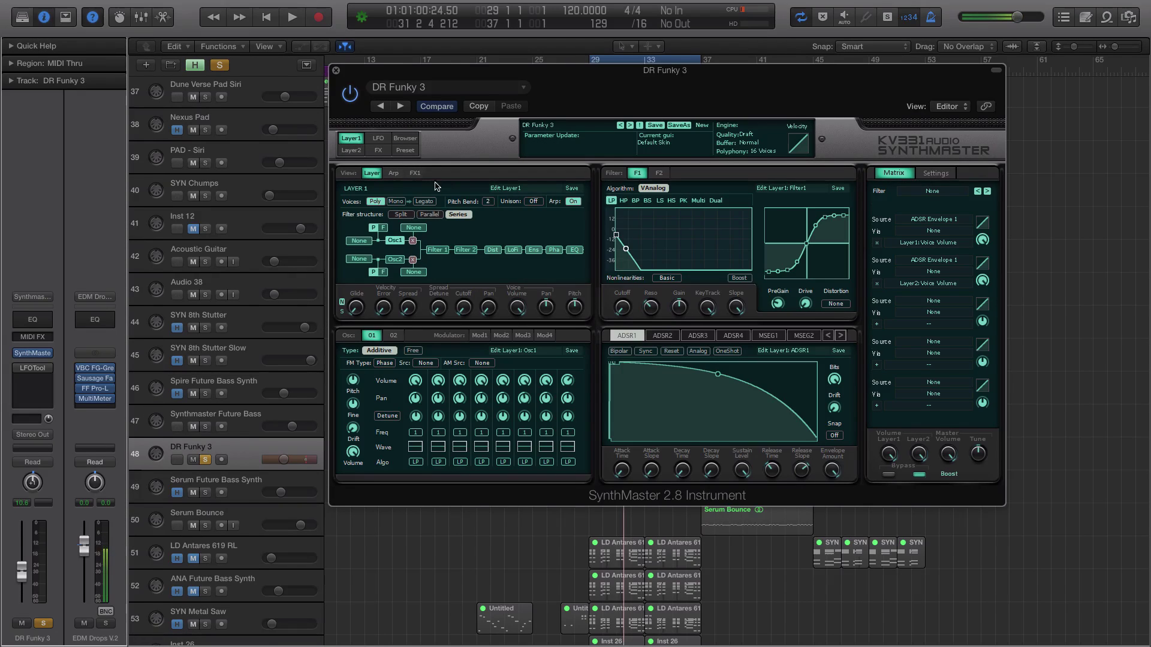
pyautogui.click(394, 174)
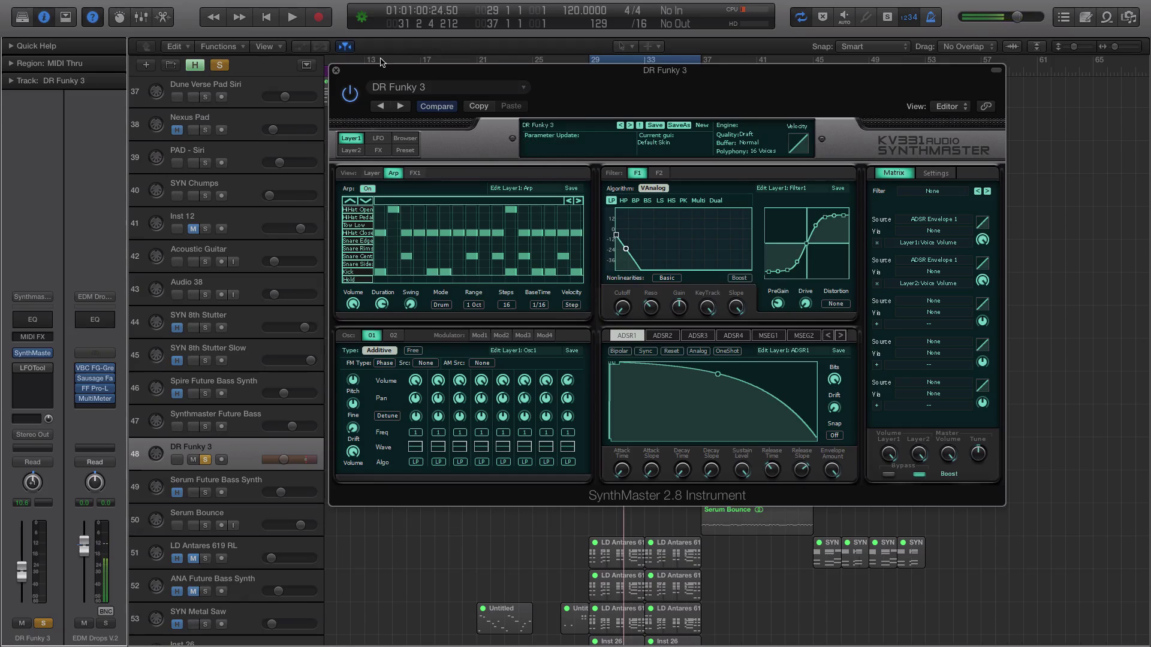
pyautogui.moveTo(453, 80); pyautogui.dragTo(811, 110)
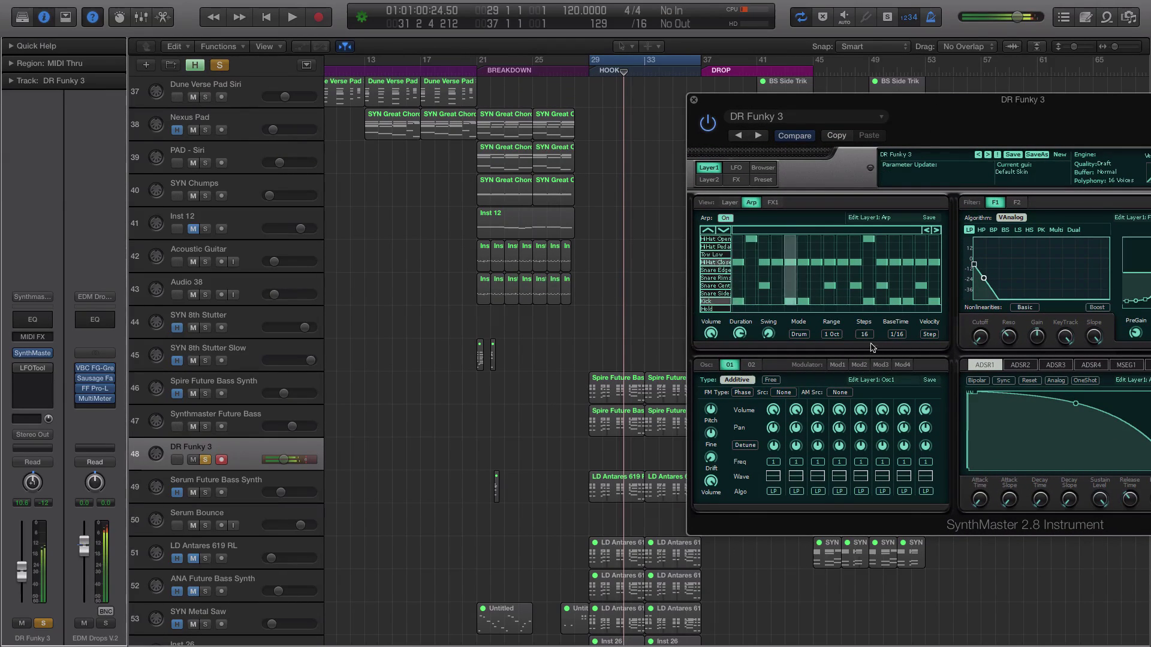
pyautogui.click(893, 334)
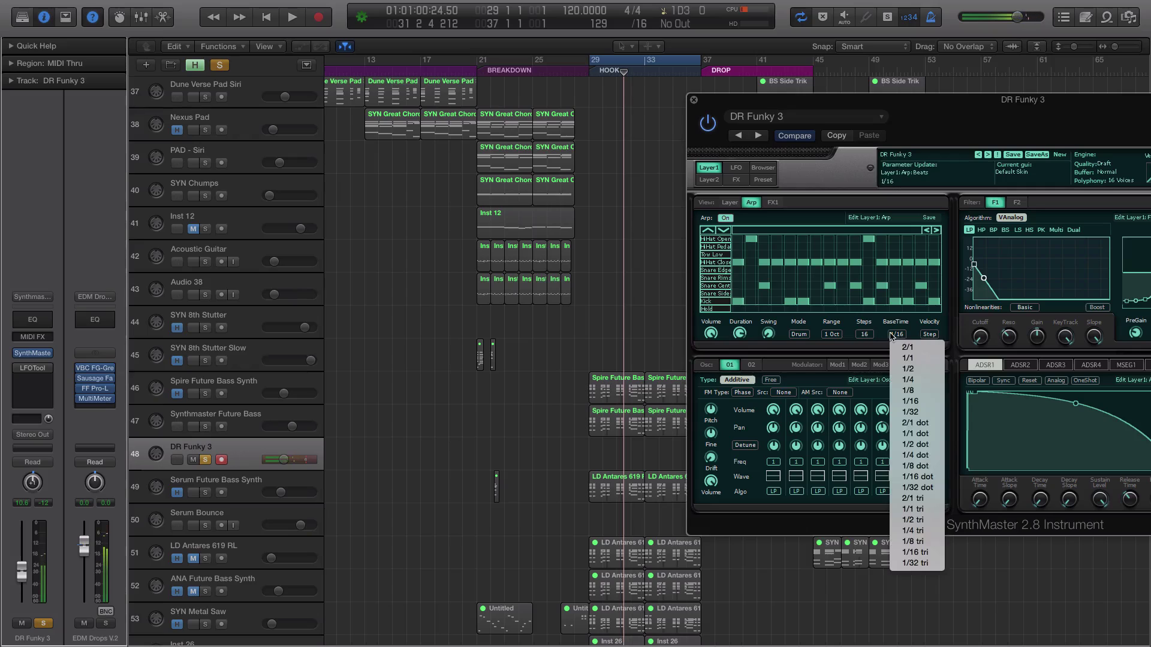
pyautogui.click(908, 379)
pyautogui.click(897, 335)
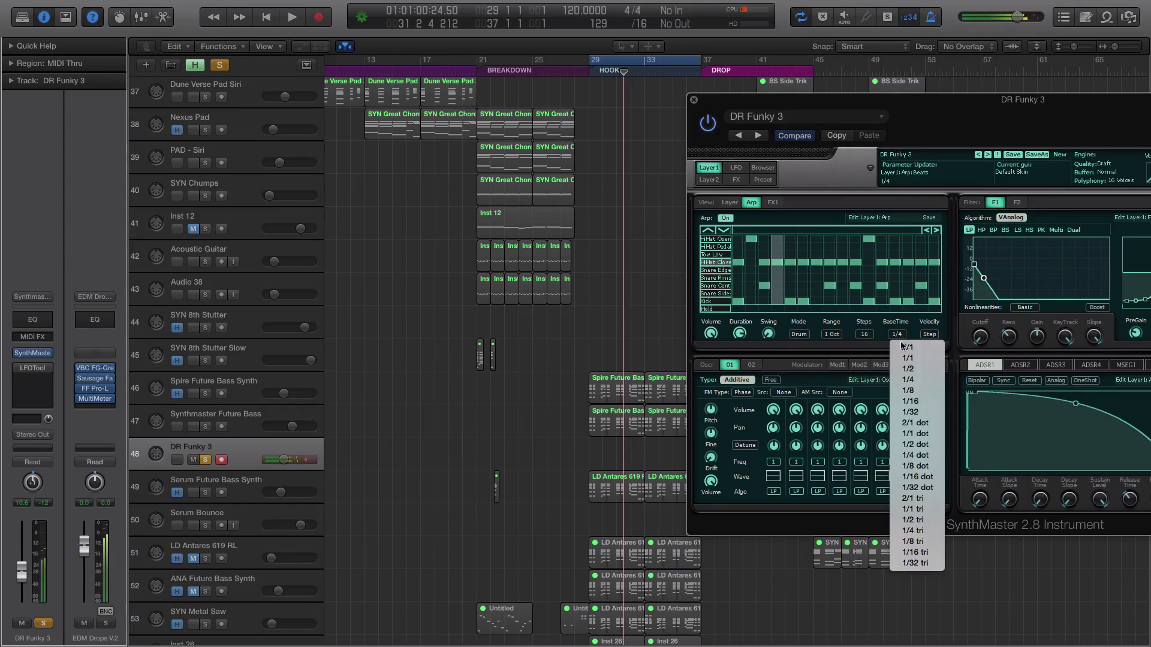
pyautogui.click(920, 391)
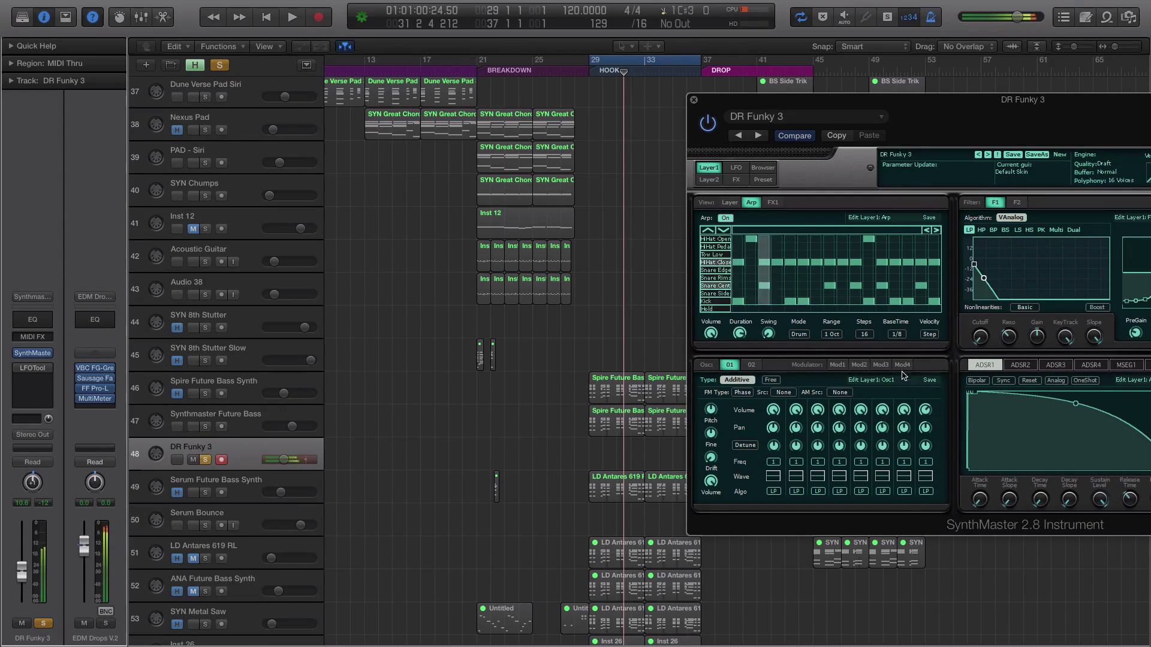
# Keep Drum mode and Step velocity, lengthen the note duration, and add a Snare Edge hit at step 5
pyautogui.click(805, 336)
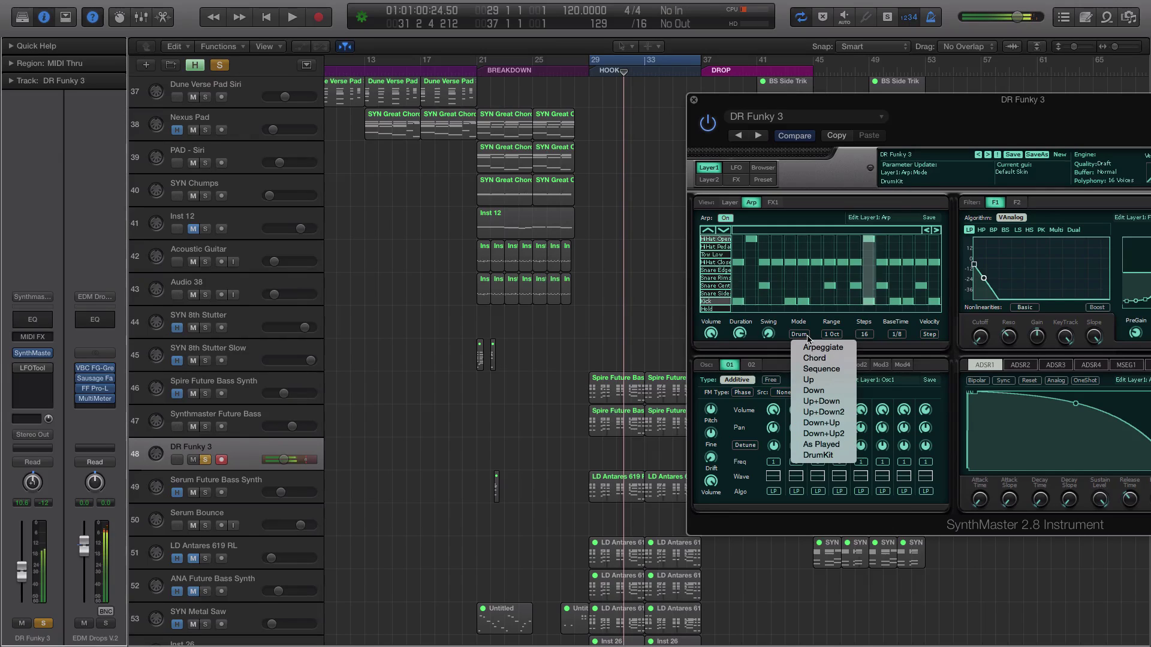
pyautogui.click(742, 333)
pyautogui.moveTo(742, 333); pyautogui.dragTo(758, 406)
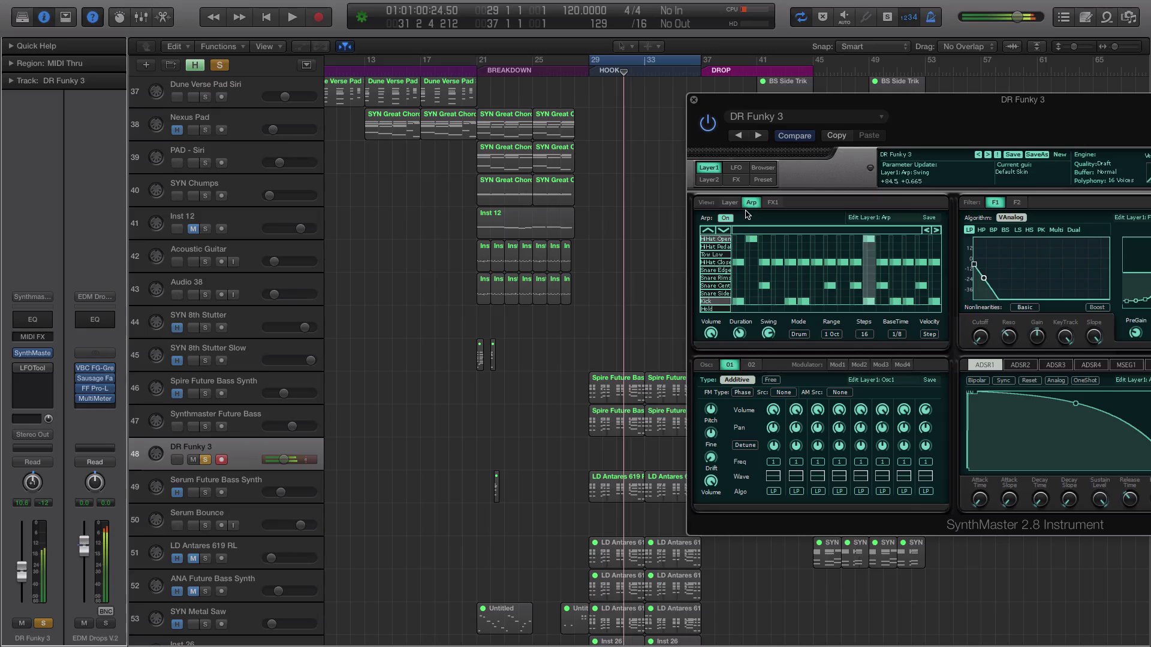
pyautogui.moveTo(739, 333); pyautogui.dragTo(745, 277)
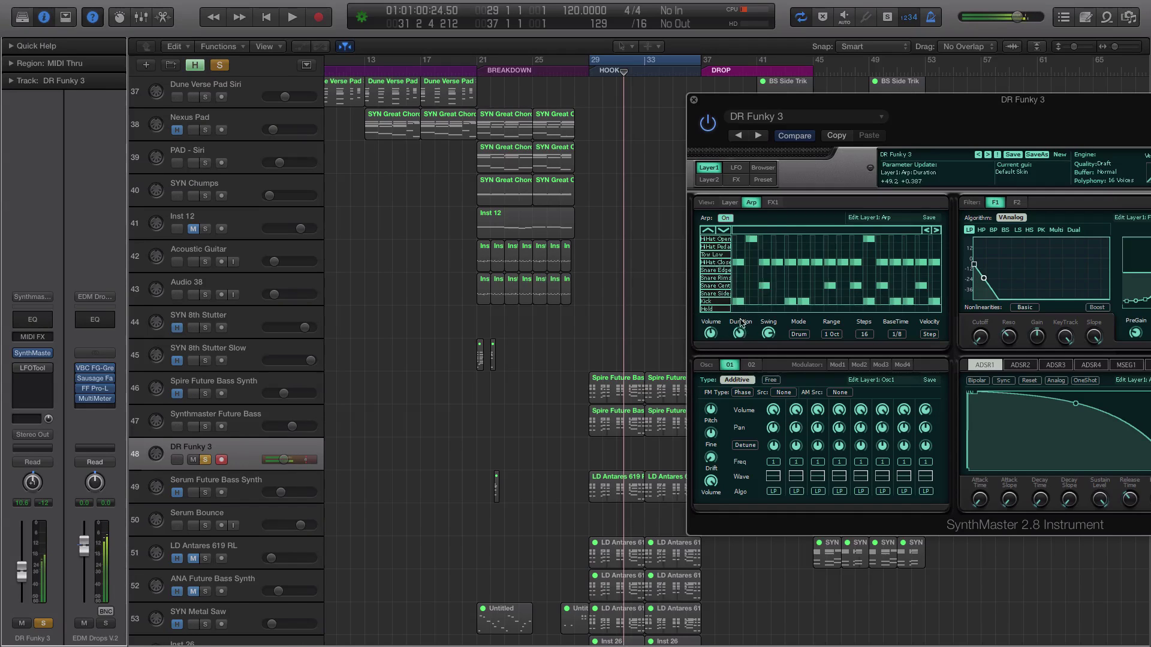
pyautogui.click(929, 334)
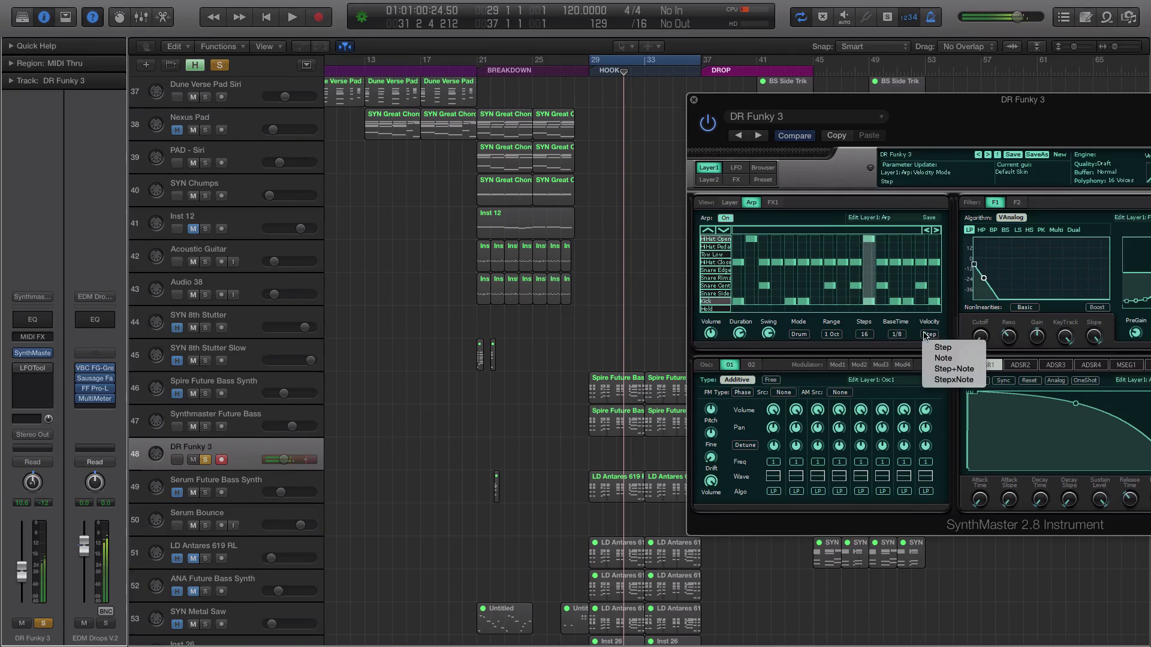
pyautogui.click(899, 343)
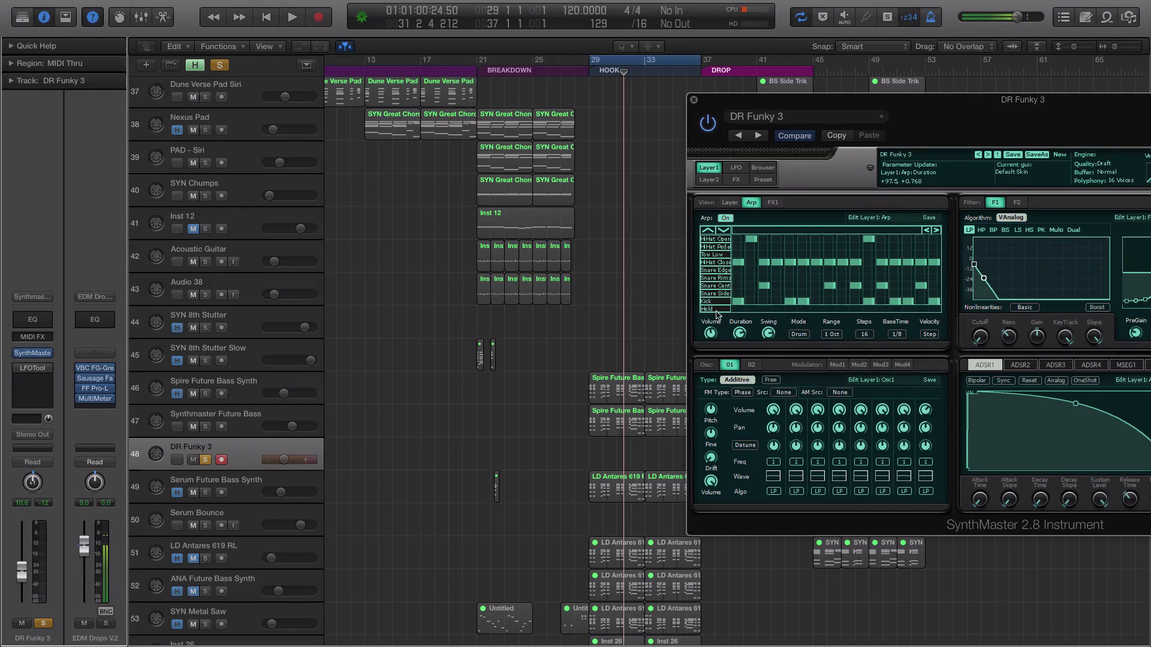
pyautogui.click(790, 269)
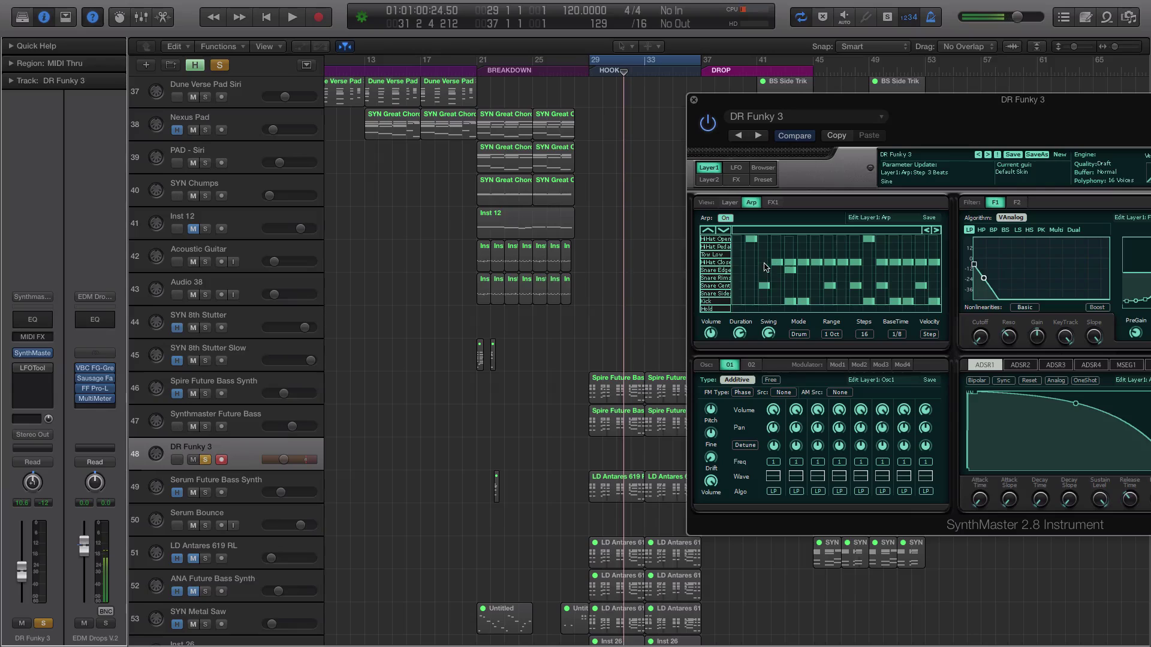
# Switch off the HiHat Open hit at step 2 and one HiHat Close step
pyautogui.click(751, 240)
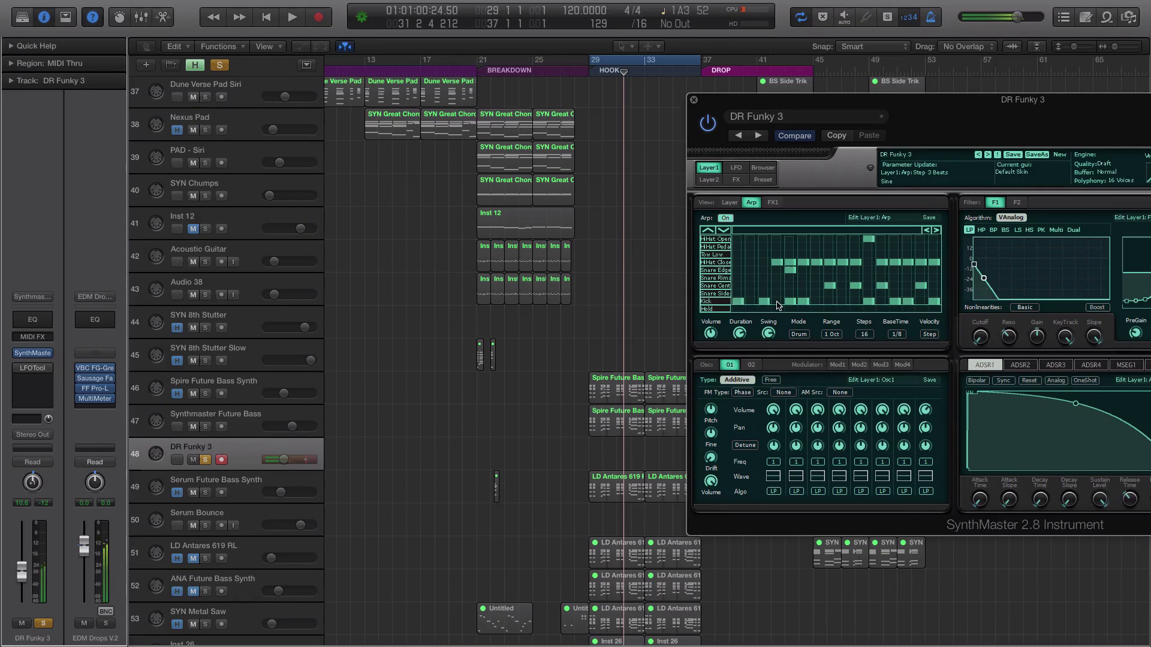
pyautogui.click(815, 262)
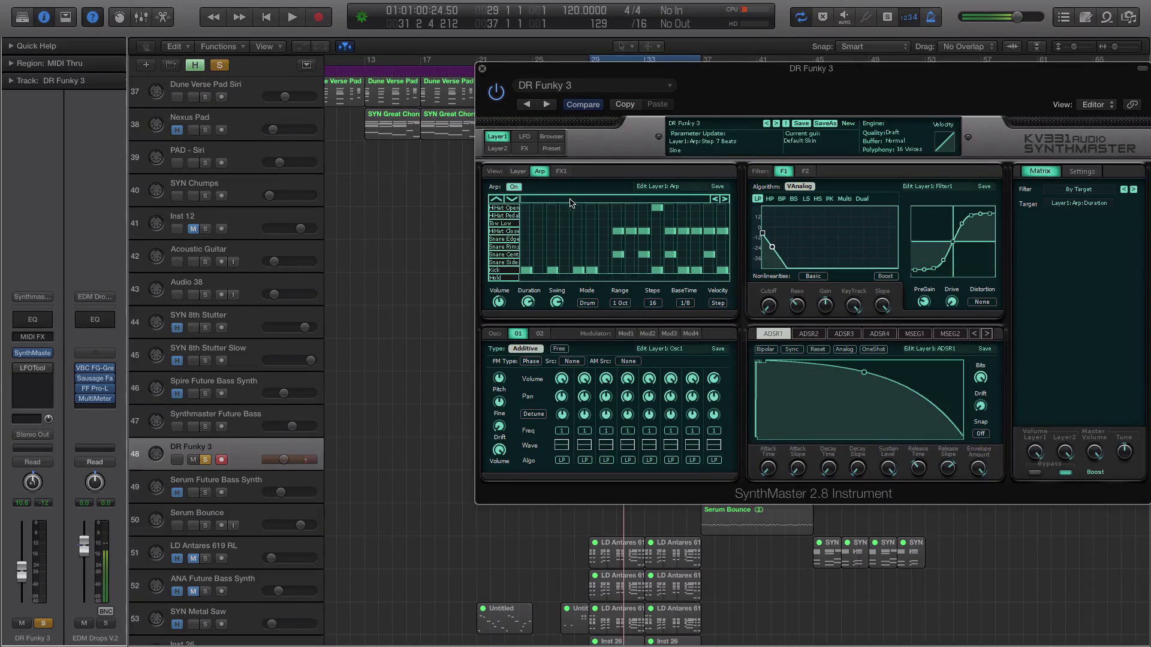
# Load LD Morning Arrival from the preset list and show its arpeggiator pattern
pyautogui.click(550, 137)
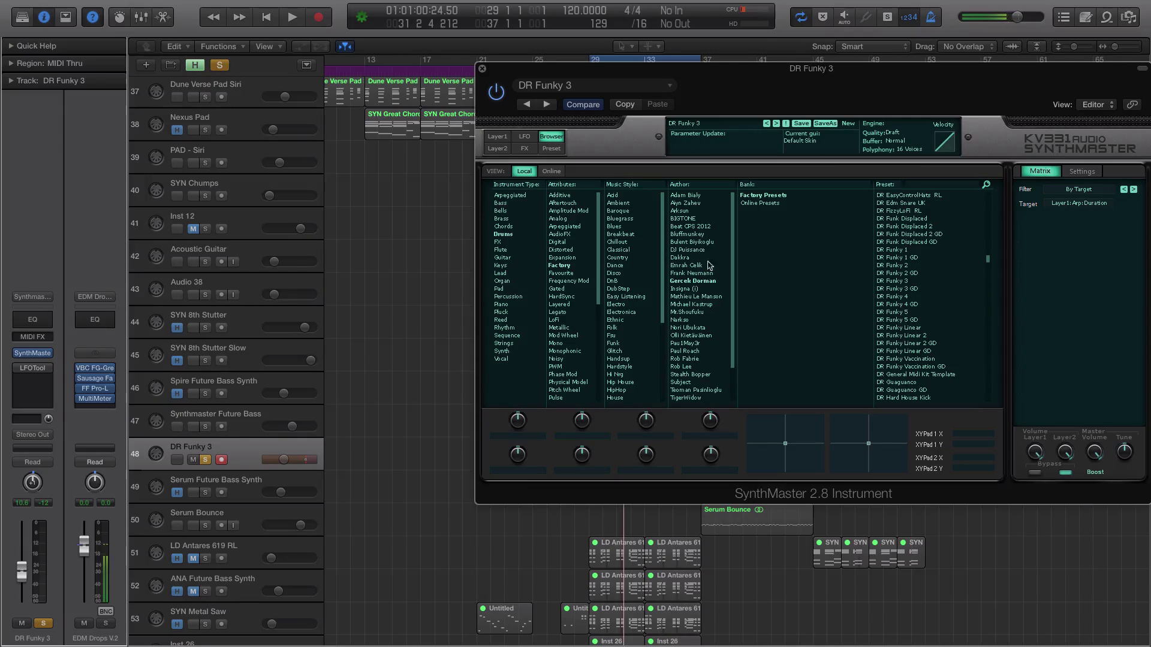
pyautogui.scroll(15, 903, 262)
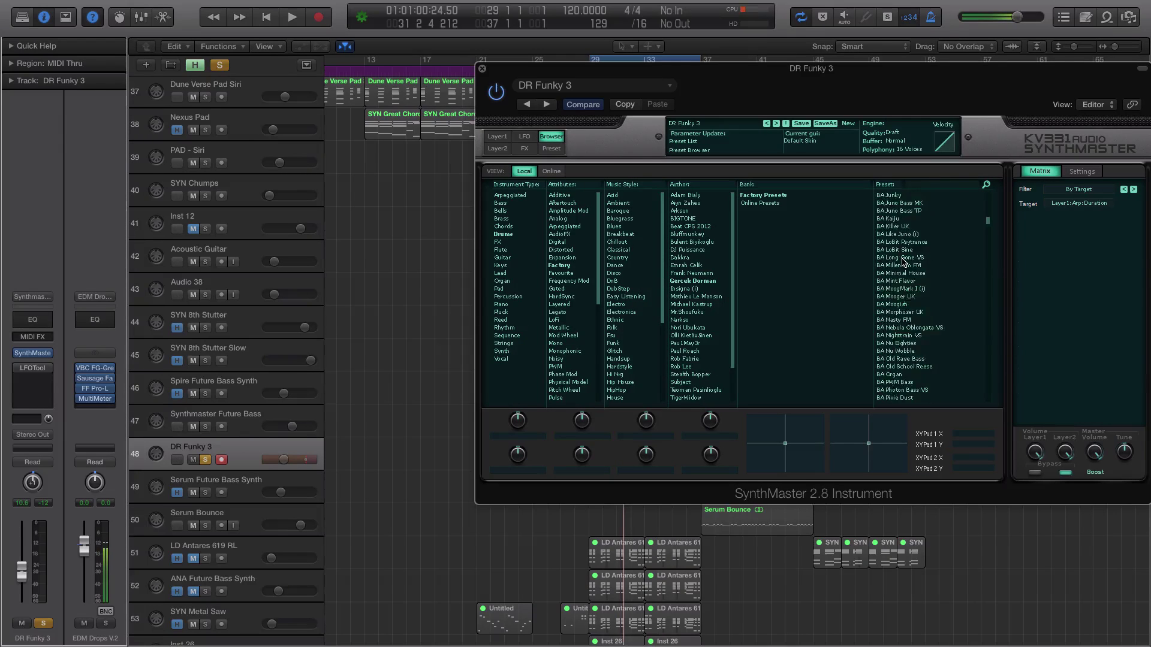
pyautogui.scroll(-20, 903, 262)
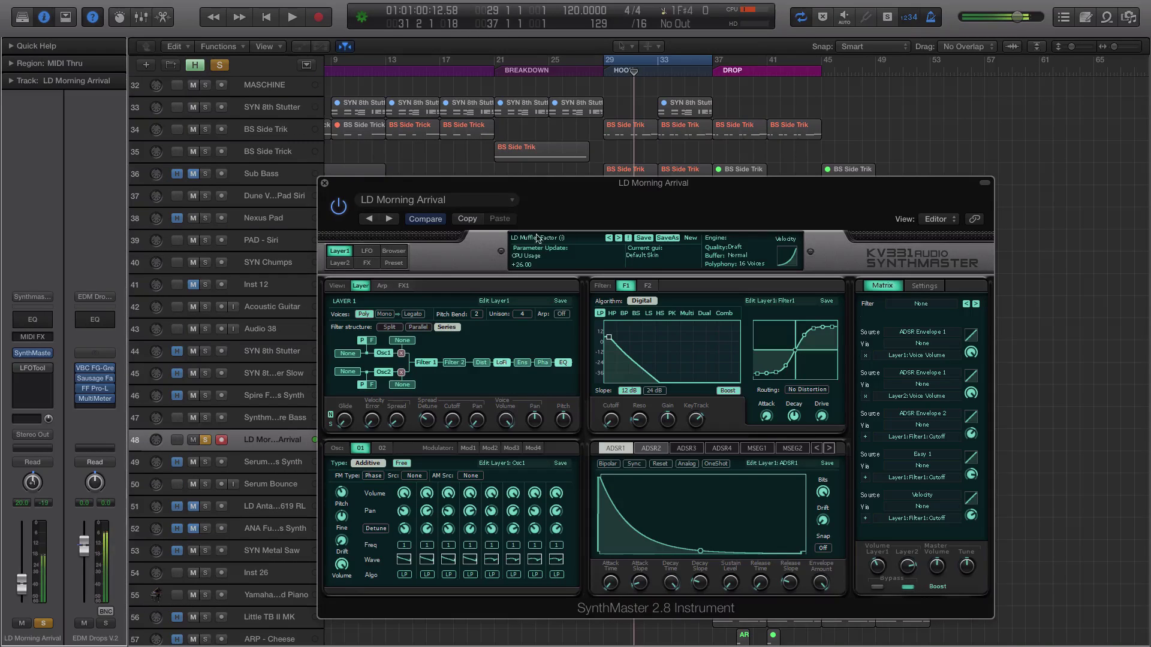
pyautogui.click(383, 287)
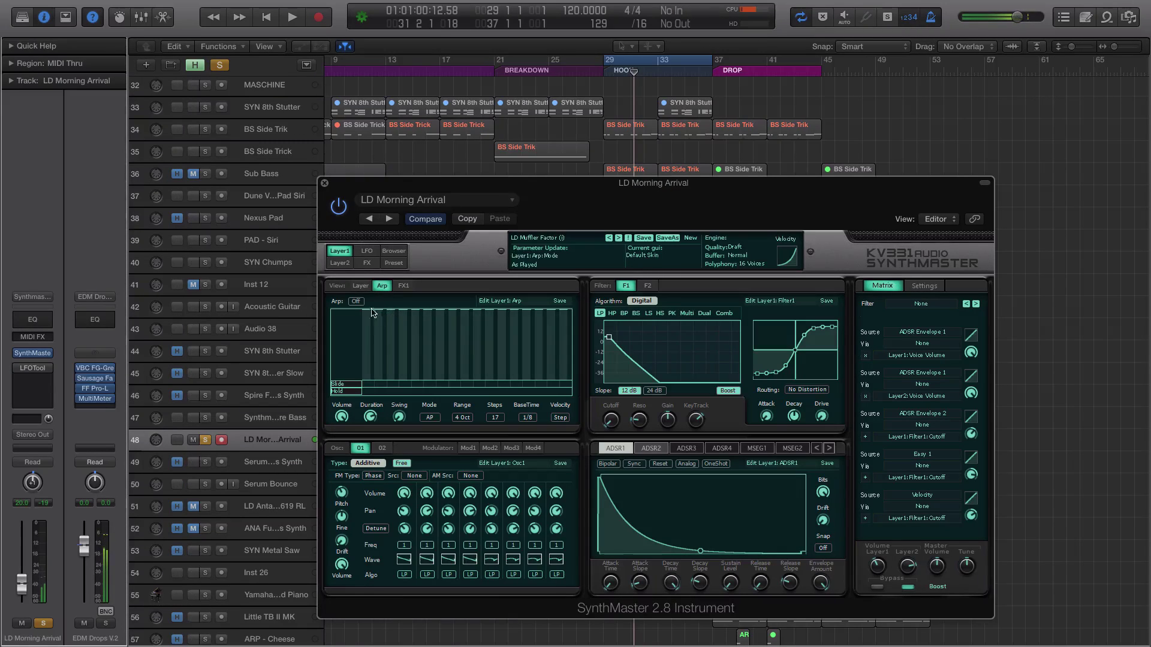
# Turn the arpeggiator on, leaving its Mode setting unchanged
pyautogui.click(356, 301)
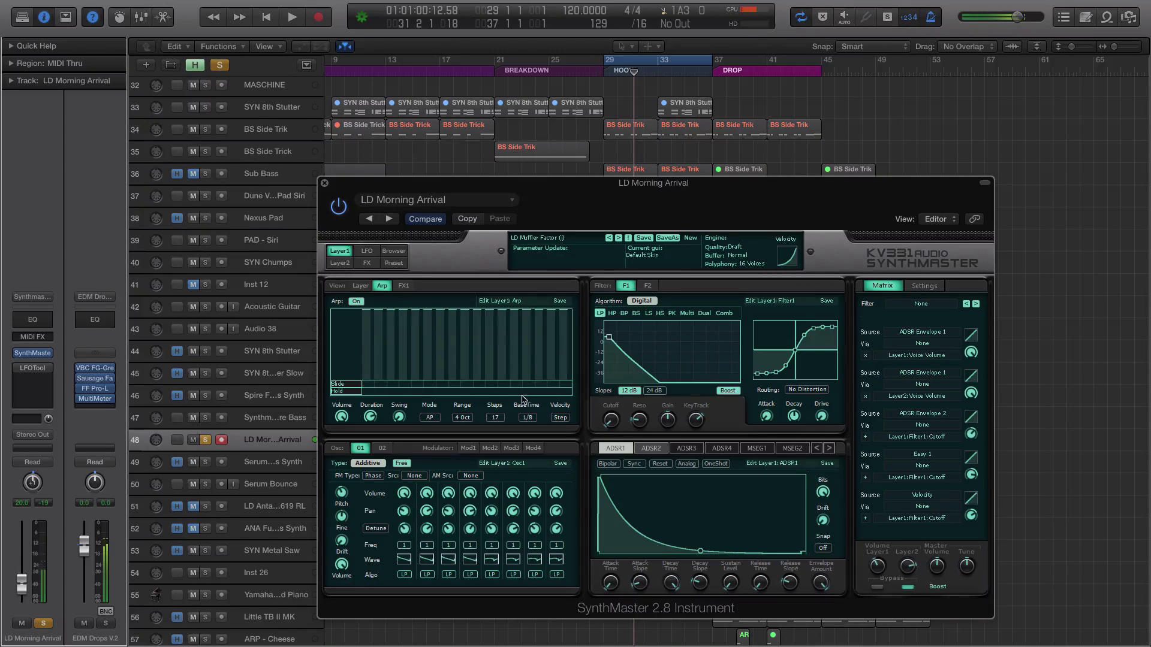
pyautogui.click(430, 417)
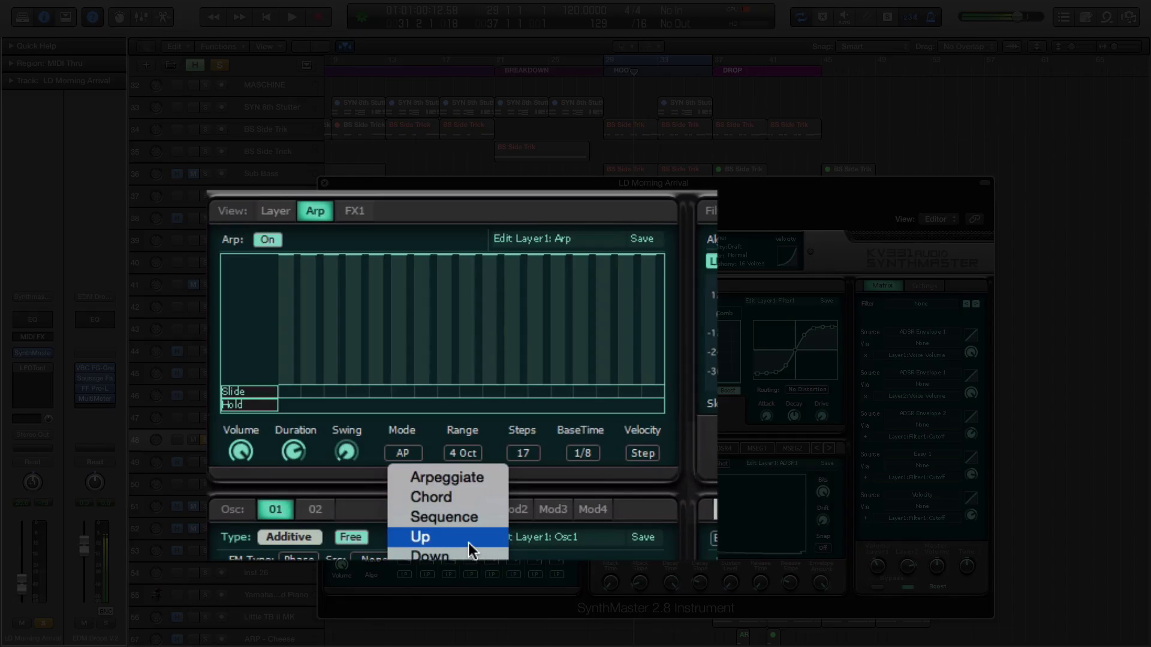
pyautogui.click(333, 425)
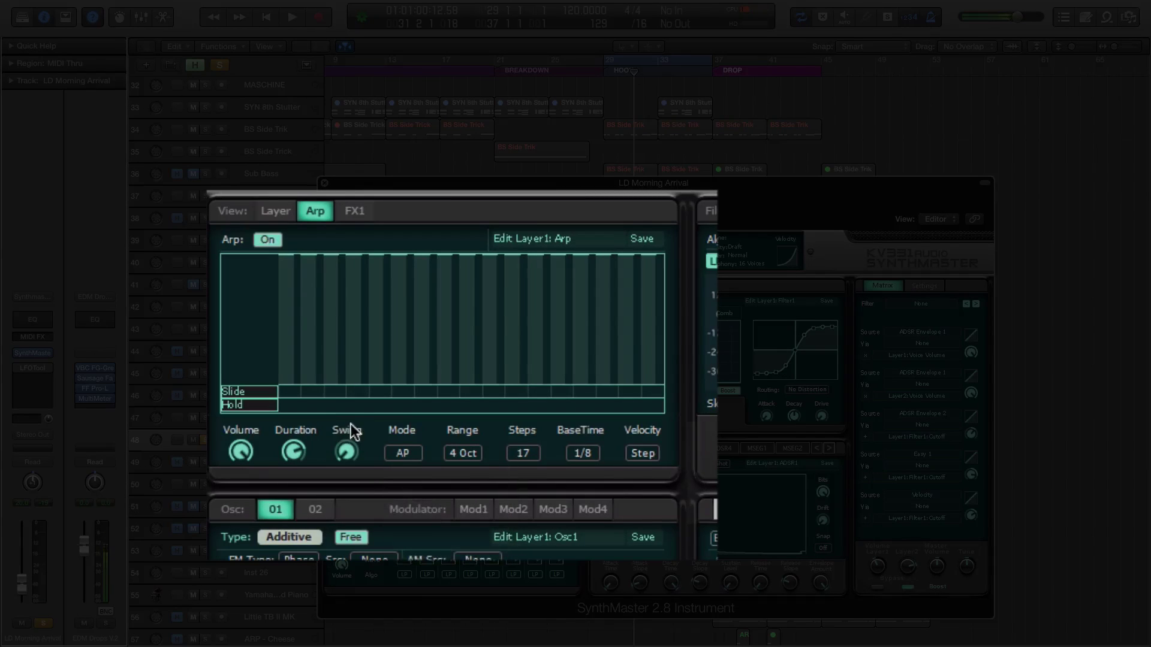
# Switch the arpeggiator to Rec so it records a step sequence
pyautogui.click(256, 237)
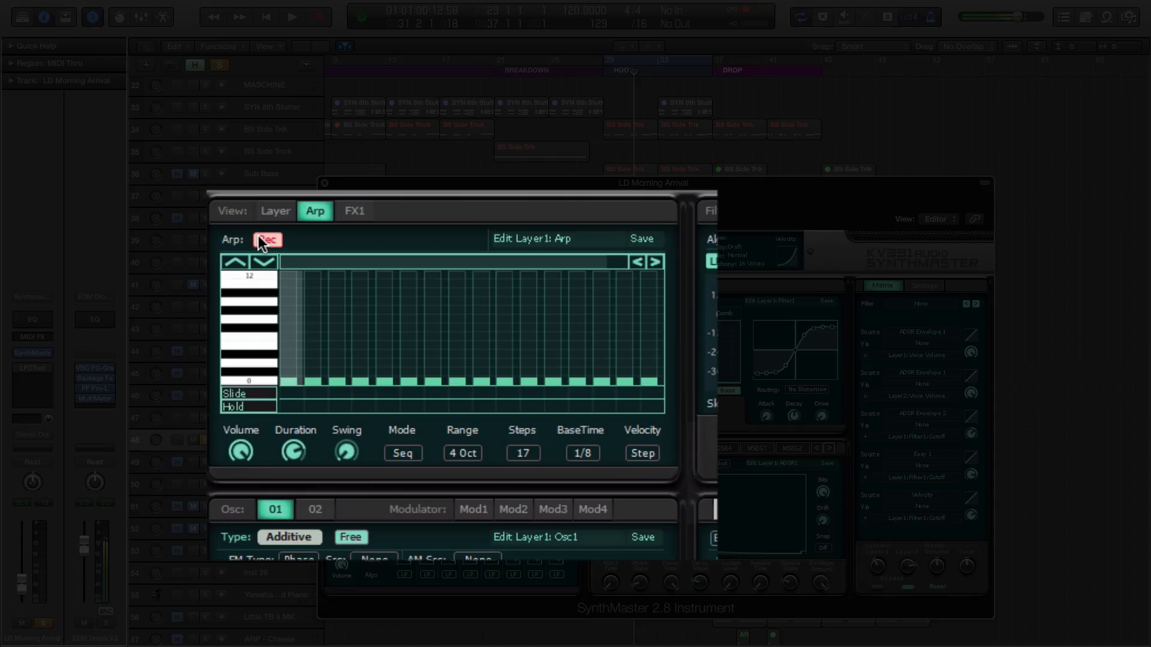
pyautogui.moveTo(412, 185); pyautogui.dragTo(591, 178)
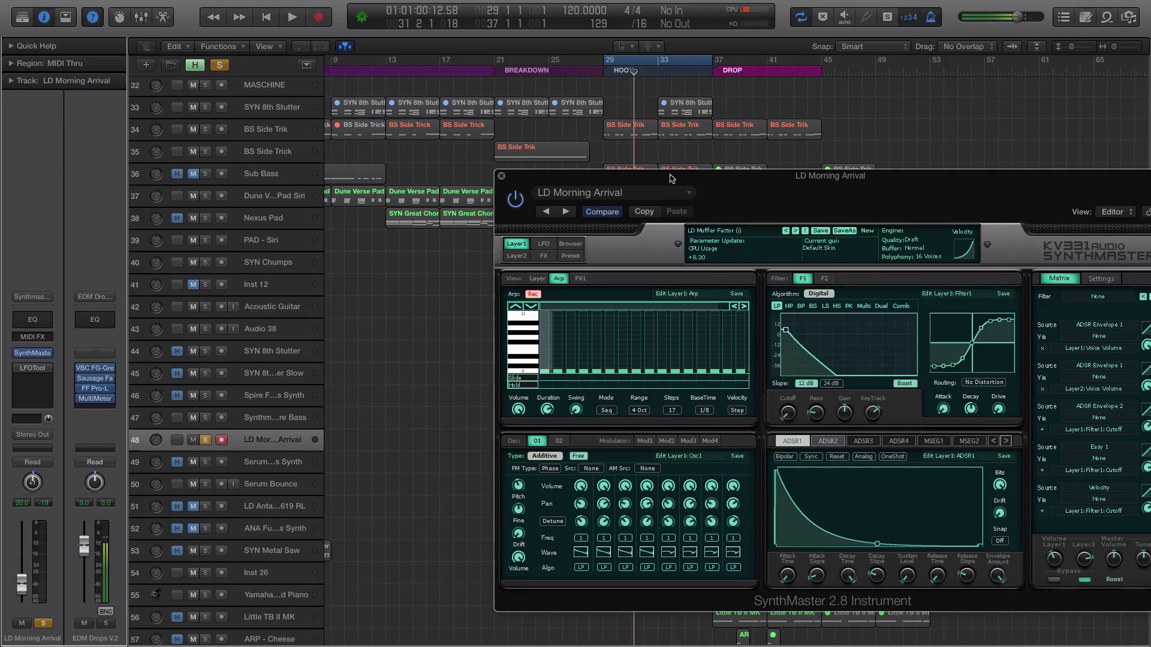
pyautogui.moveTo(667, 178); pyautogui.dragTo(589, 172)
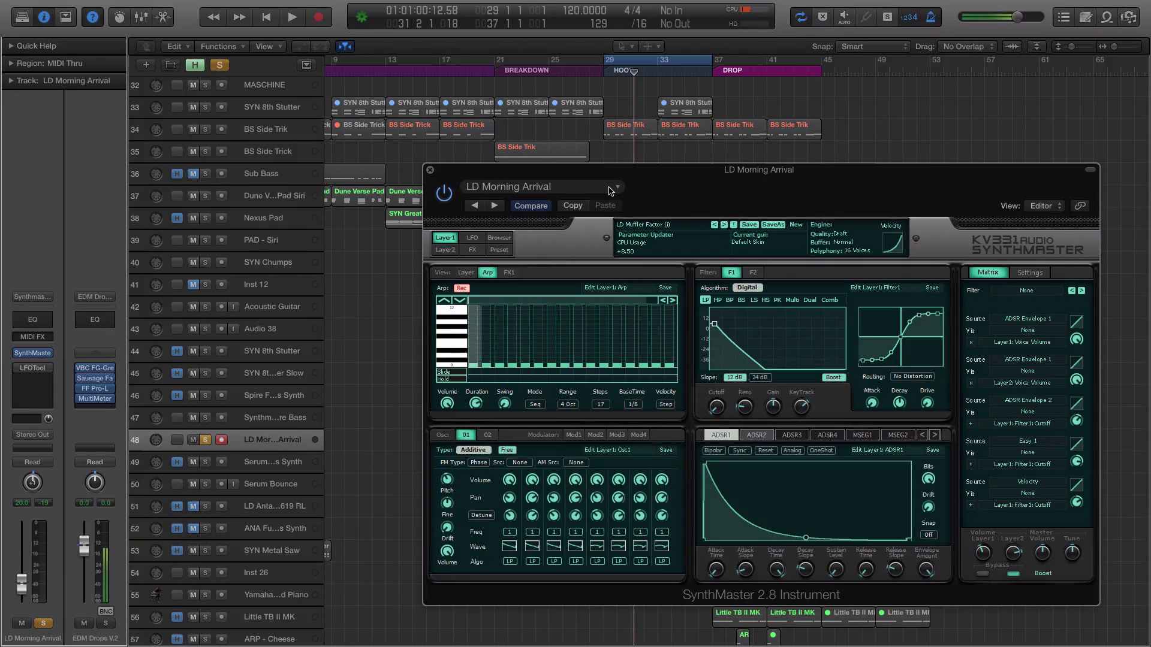
pyautogui.moveTo(617, 174); pyautogui.dragTo(893, 198)
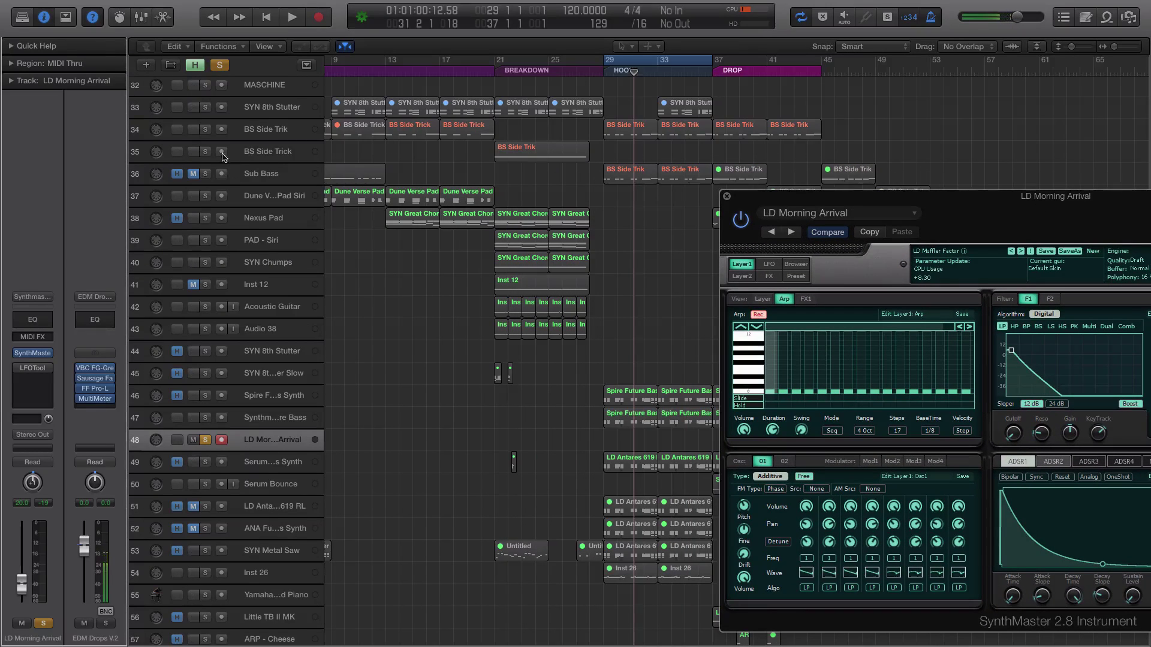
# Solo the BS Side Trick track and play the song to record notes
pyautogui.click(206, 130)
pyautogui.moveTo(756, 197); pyautogui.dragTo(597, 148)
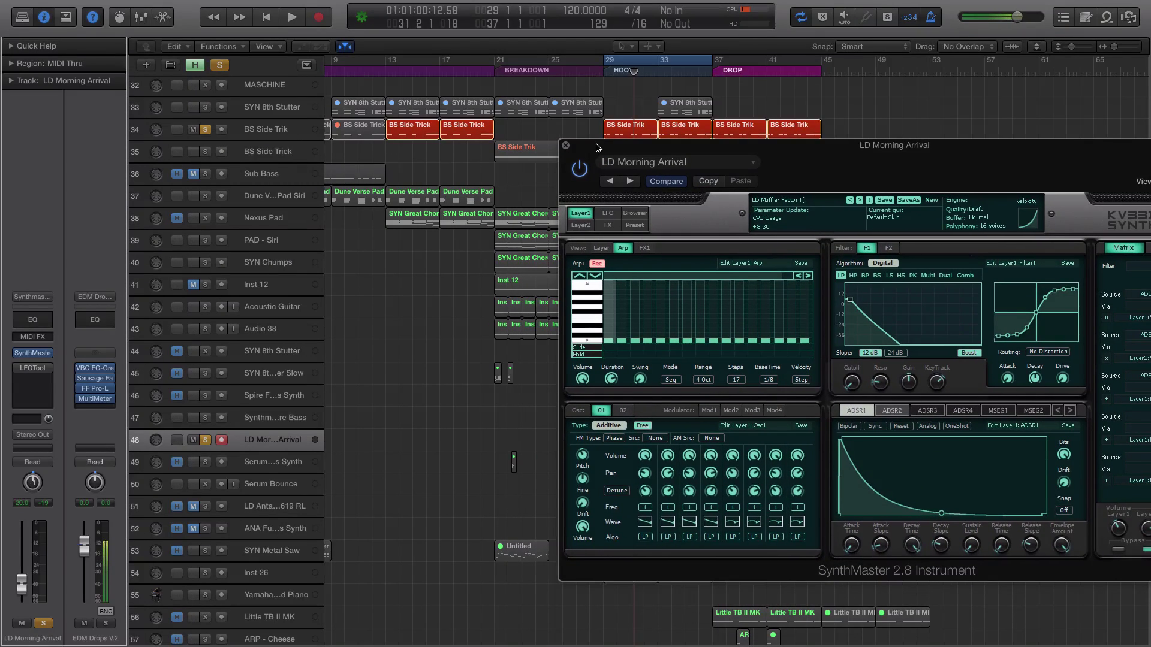
pyautogui.press('space')
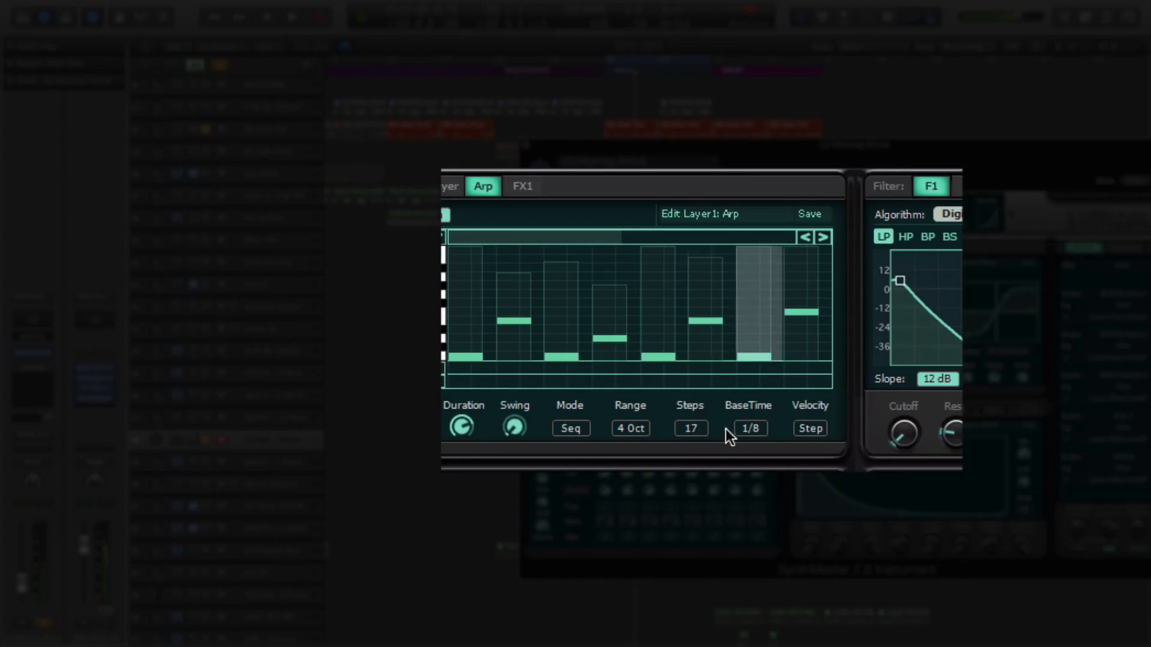
# Set arp base time to 1/16, range to 1 Oct, 8 steps, and raise the arp volume
pyautogui.click(743, 428)
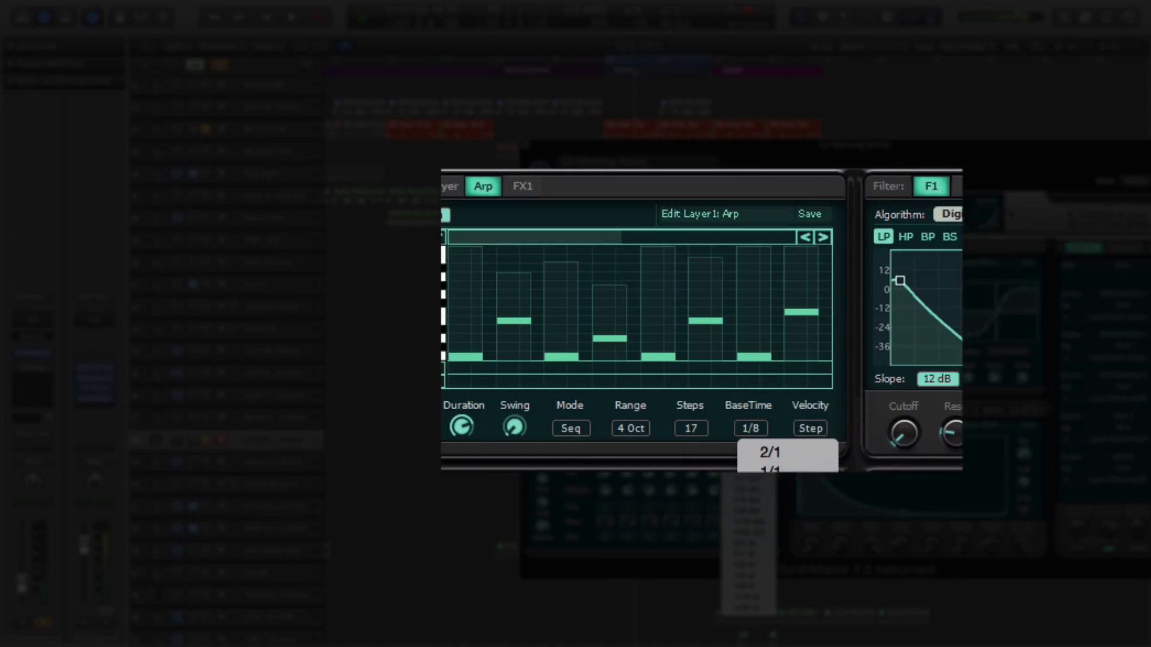
pyautogui.click(725, 461)
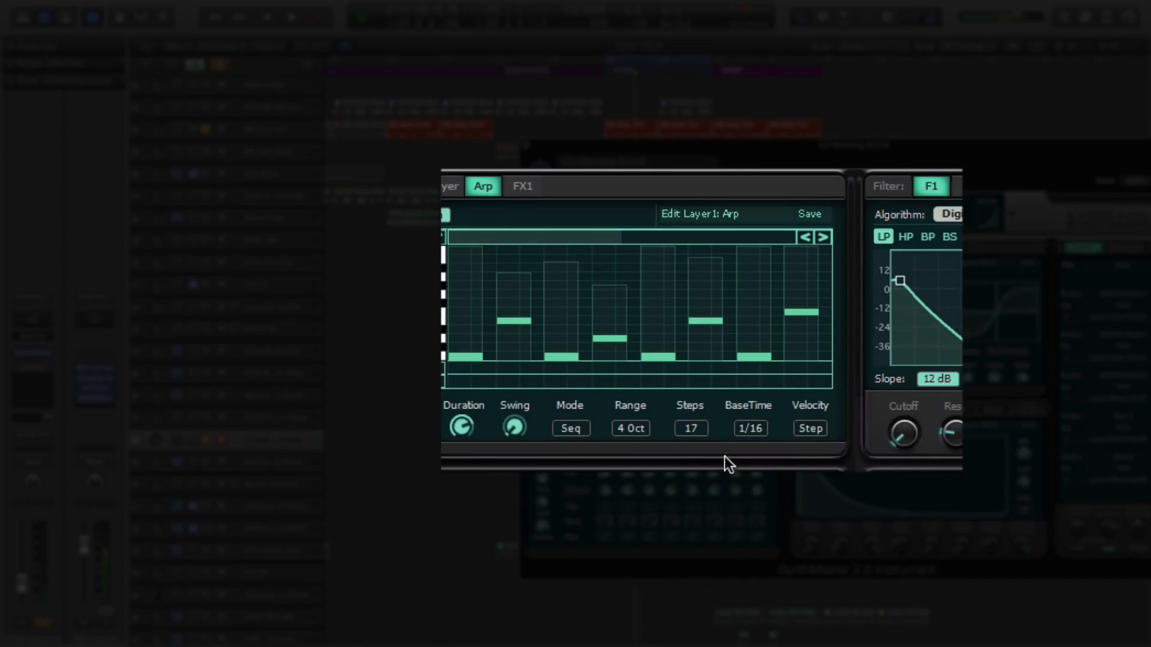
pyautogui.click(630, 428)
pyautogui.click(517, 566)
pyautogui.click(690, 428)
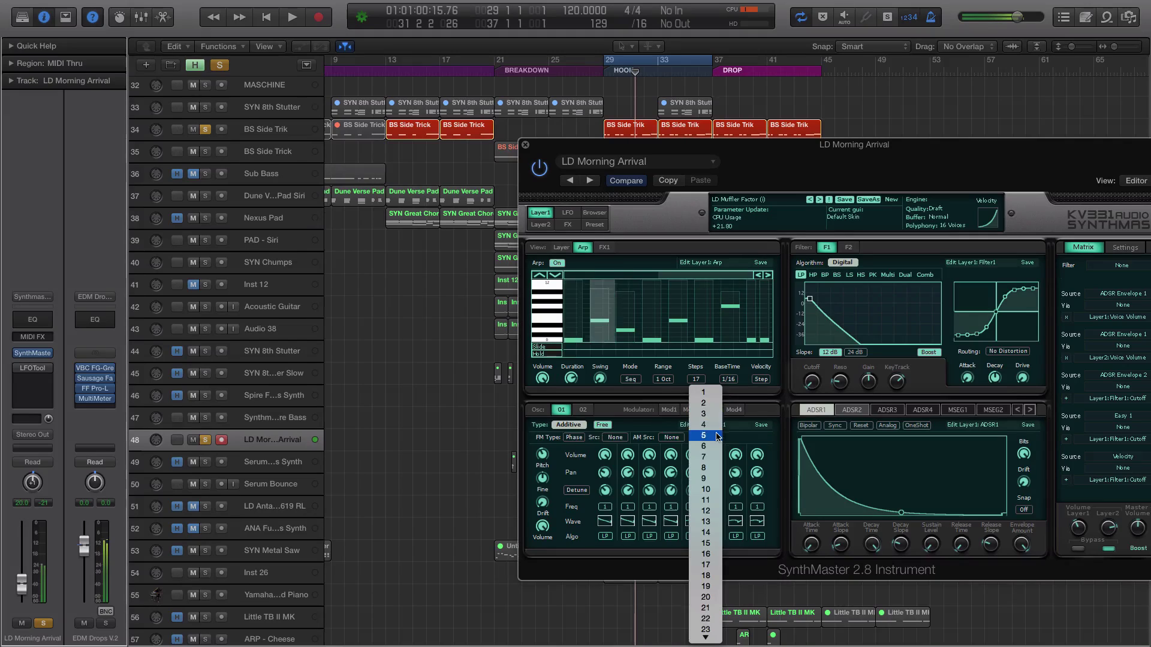
pyautogui.click(707, 468)
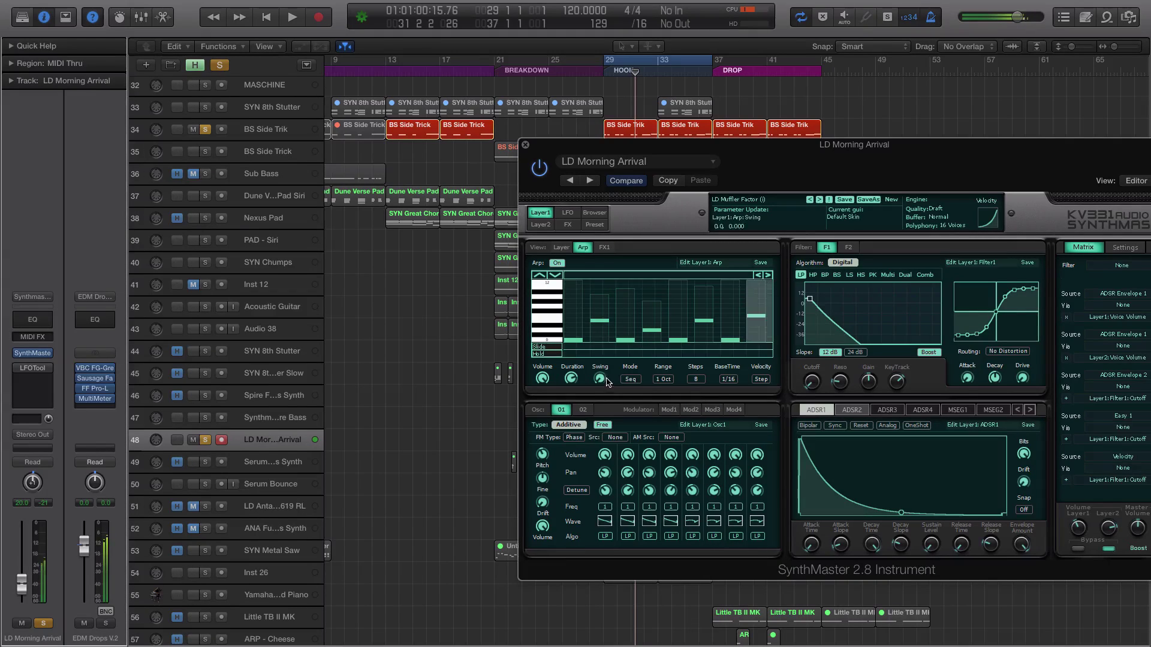
pyautogui.click(542, 377)
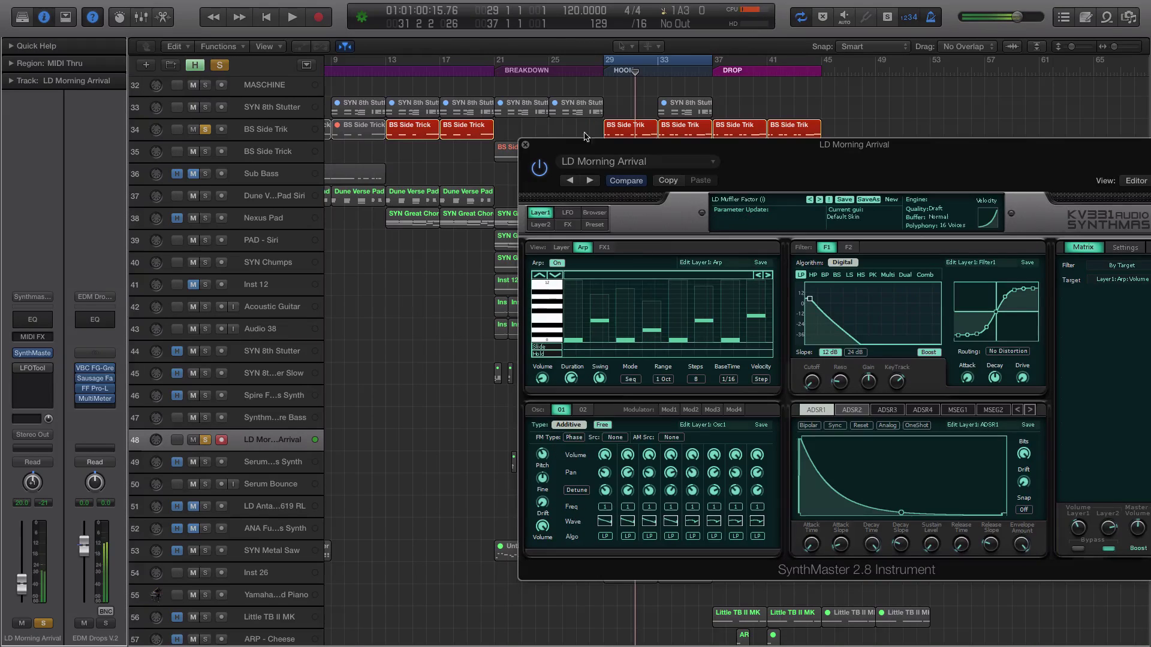
pyautogui.moveTo(588, 146); pyautogui.dragTo(987, 152)
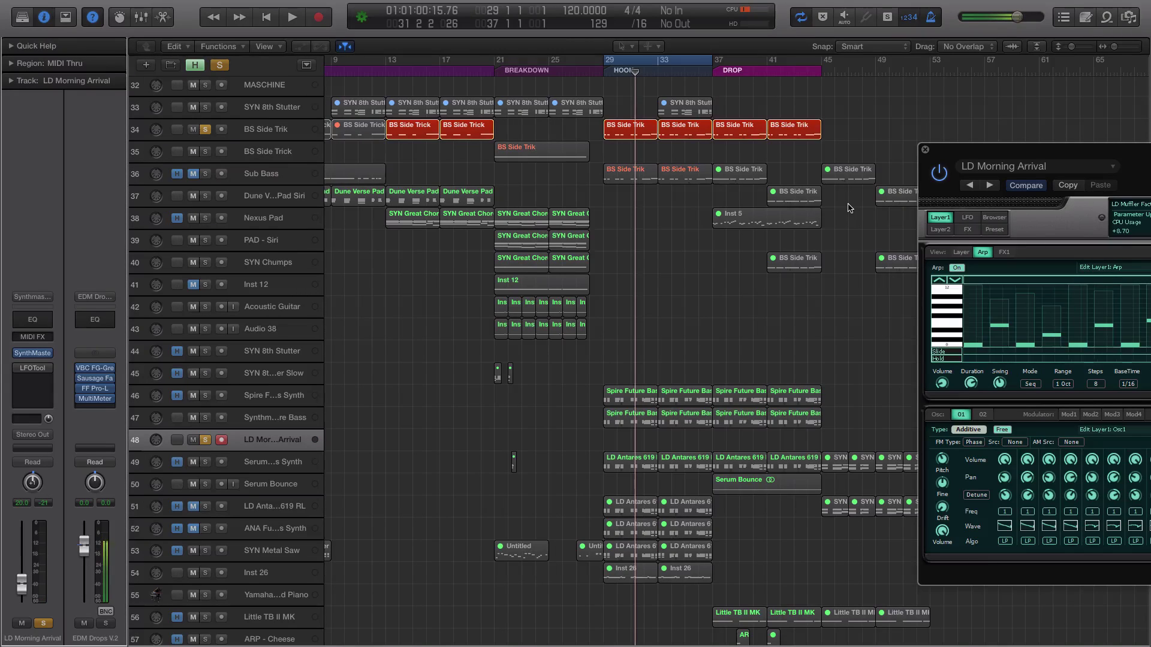
# Play the song, then restart playback from around bar 28 before the Hook
pyautogui.press('space')
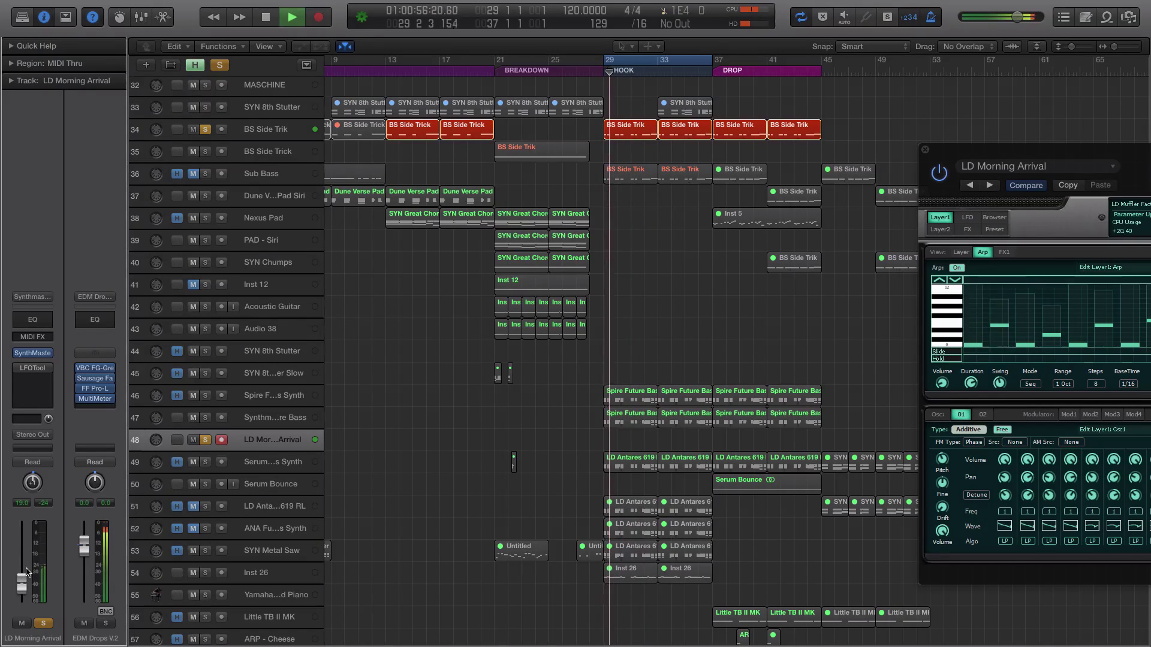
pyautogui.press('space')
pyautogui.press('space')
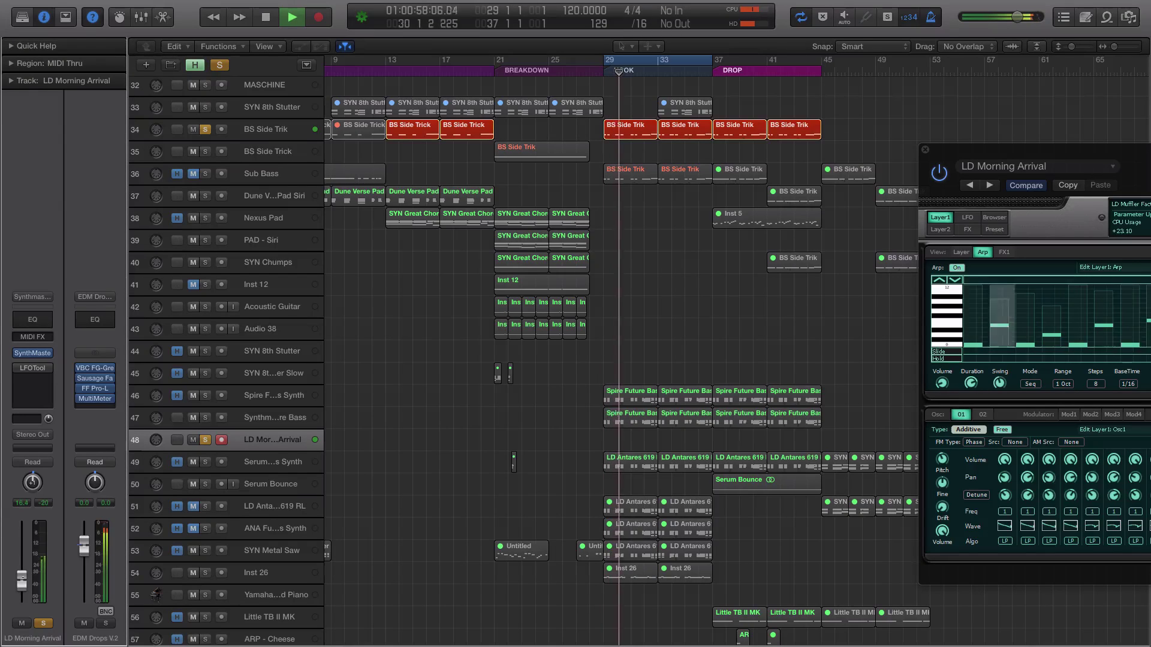
# Set the arp base time to 1/32, keep 8 steps, and shorten the note duration
pyautogui.moveTo(1091, 370); pyautogui.dragTo(775, 370)
pyautogui.click(810, 378)
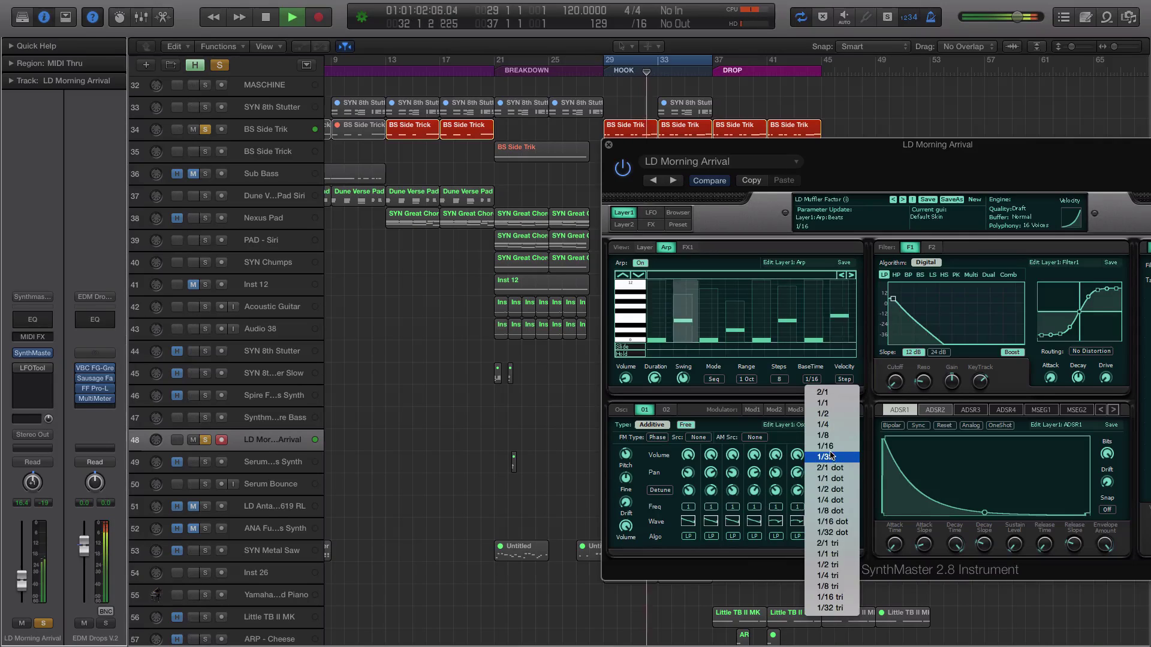
pyautogui.click(830, 426)
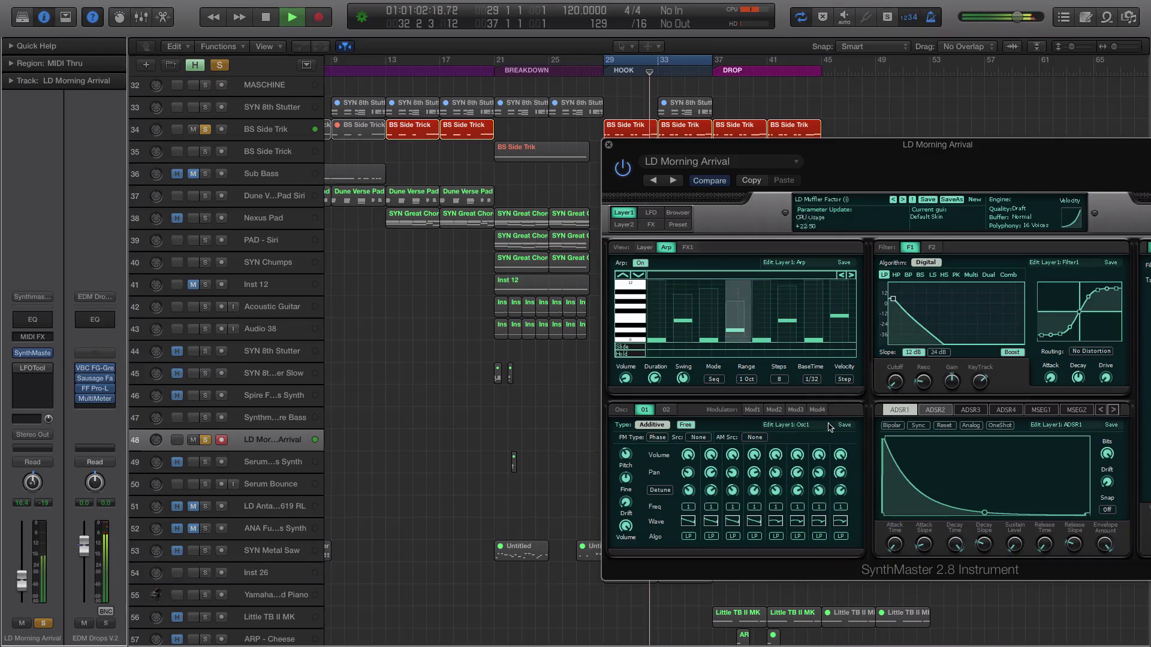
pyautogui.click(812, 379)
pyautogui.click(825, 456)
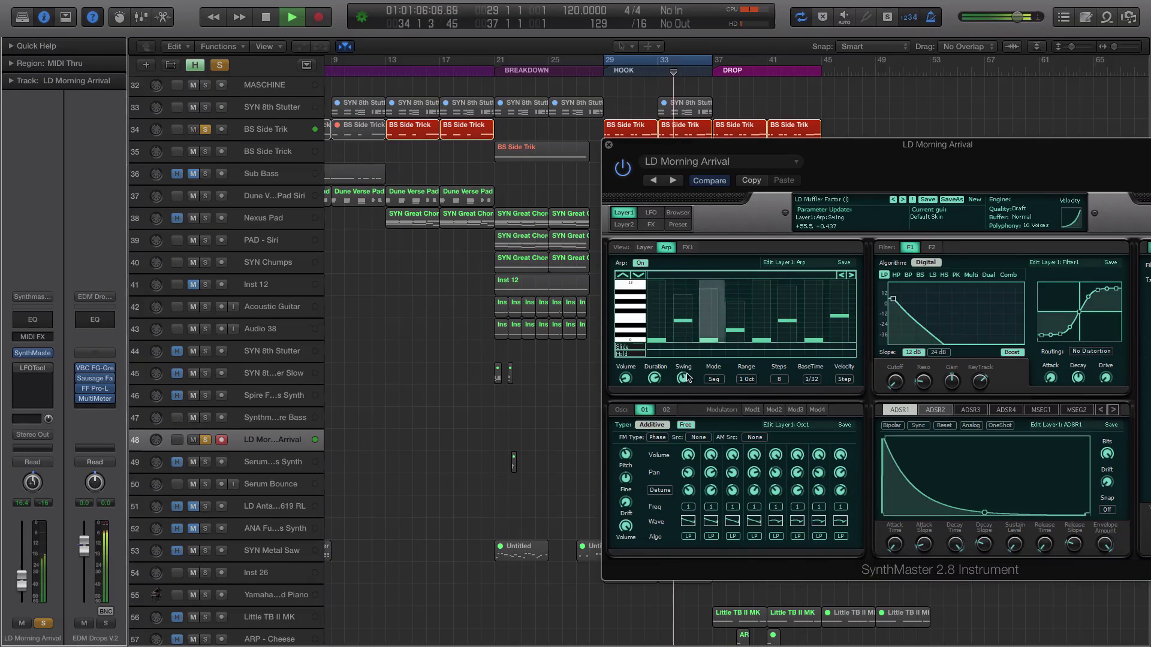
pyautogui.click(782, 380)
pyautogui.click(784, 384)
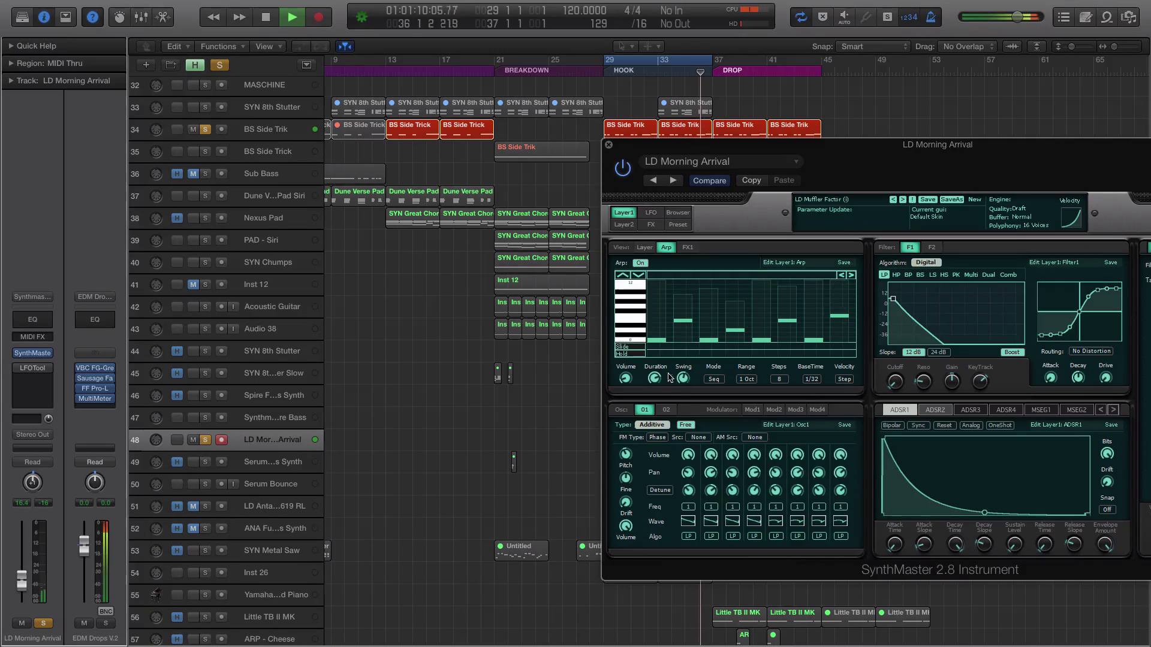
pyautogui.moveTo(656, 373); pyautogui.dragTo(667, 371)
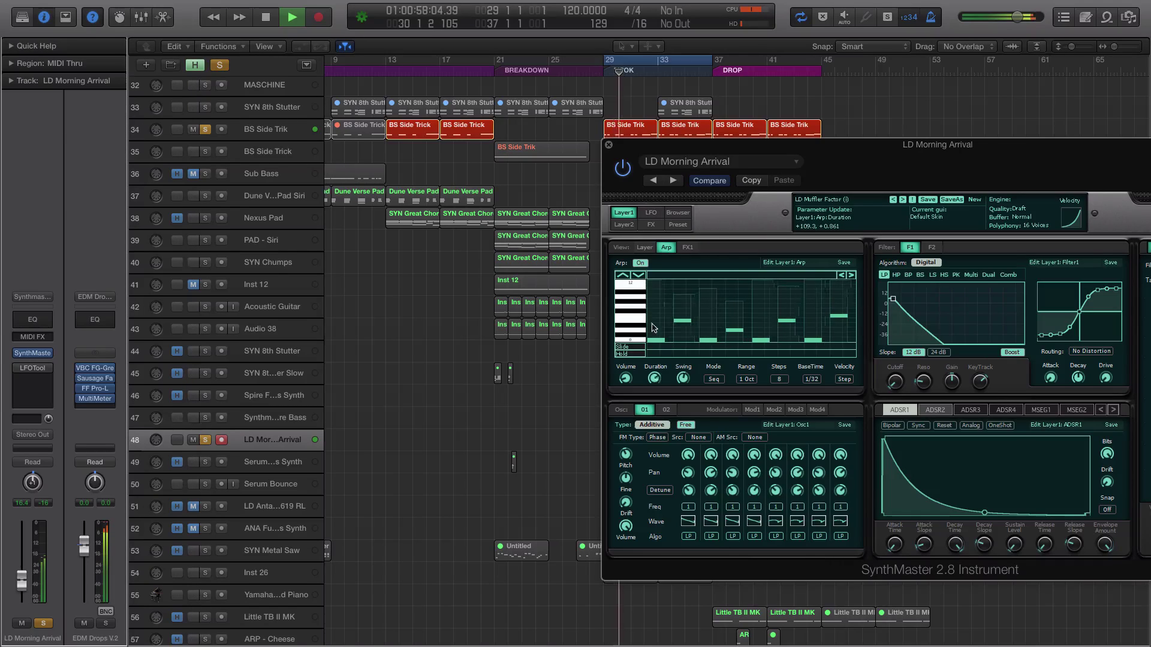
# Toggle the arpeggiator bypass and stop playback, leaving the arp mode unchanged
pyautogui.click(637, 263)
pyautogui.press('space')
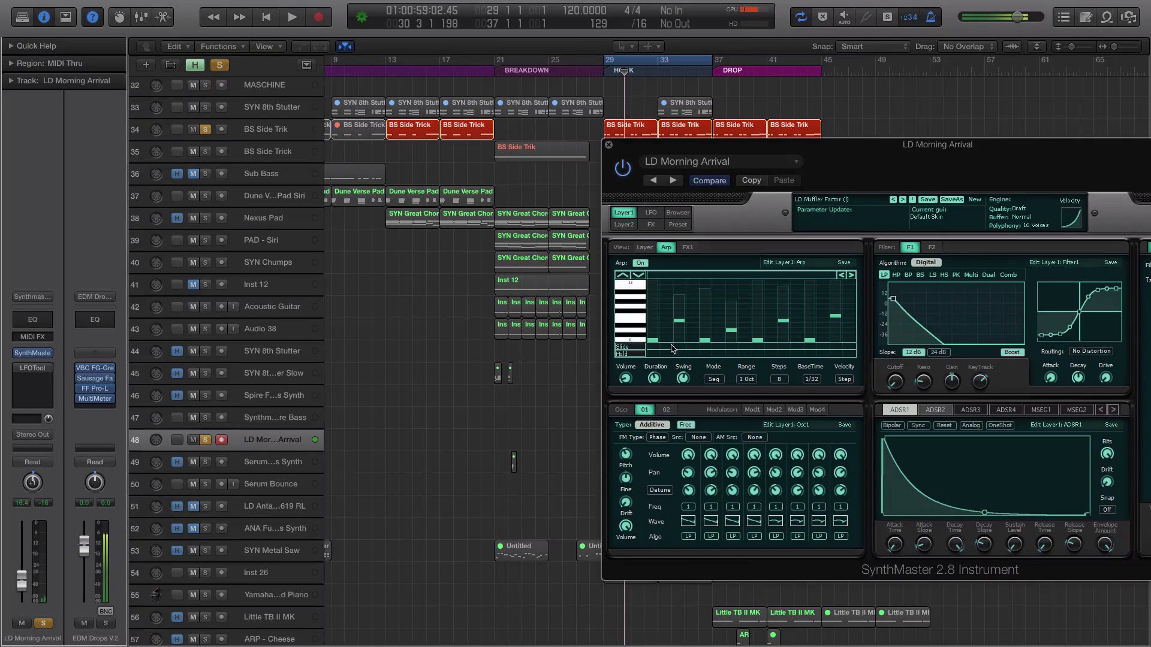
pyautogui.click(714, 378)
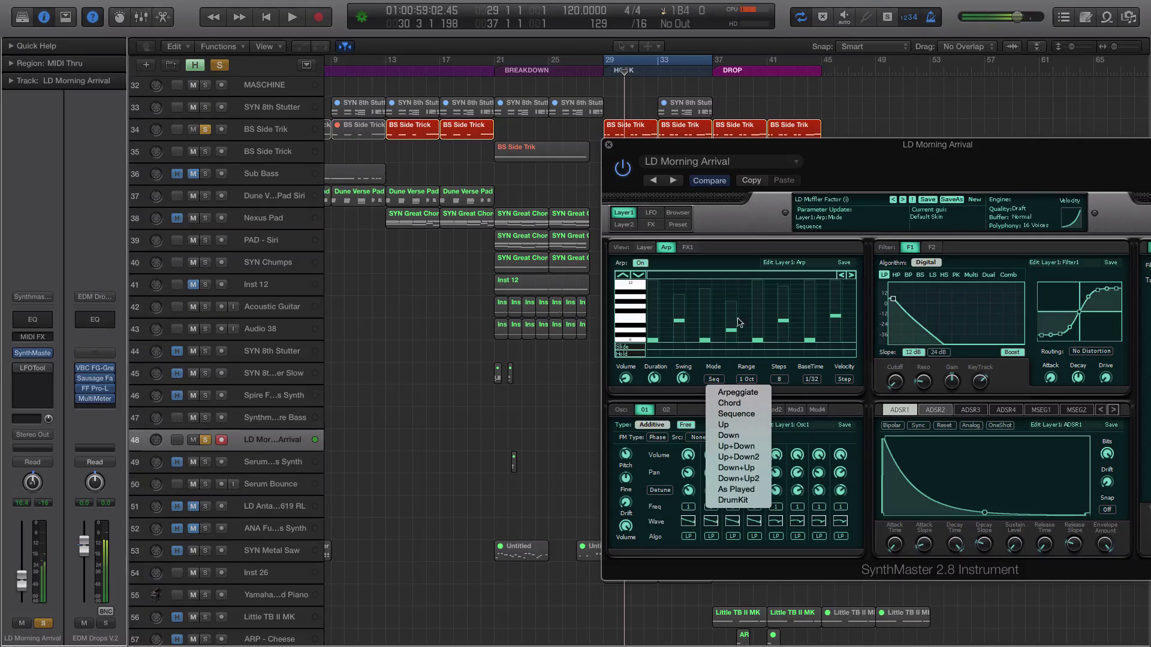
pyautogui.click(733, 286)
pyautogui.moveTo(683, 148); pyautogui.dragTo(529, 165)
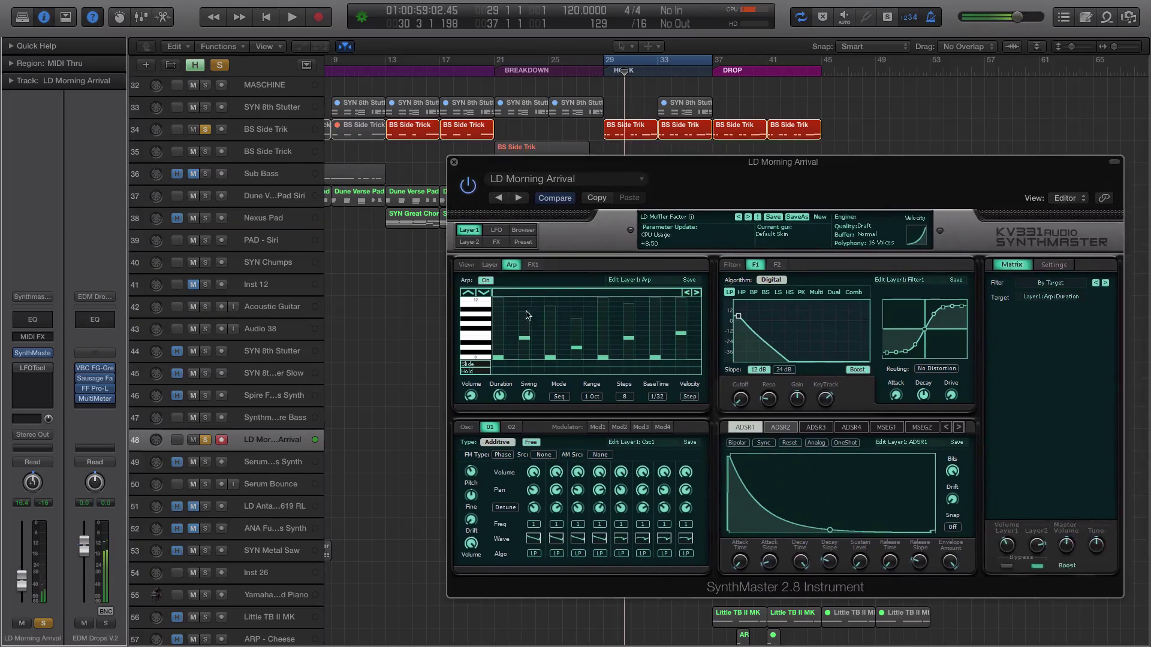
# Change the arpeggiator Mode from Seq to Chord
pyautogui.click(563, 397)
pyautogui.click(571, 422)
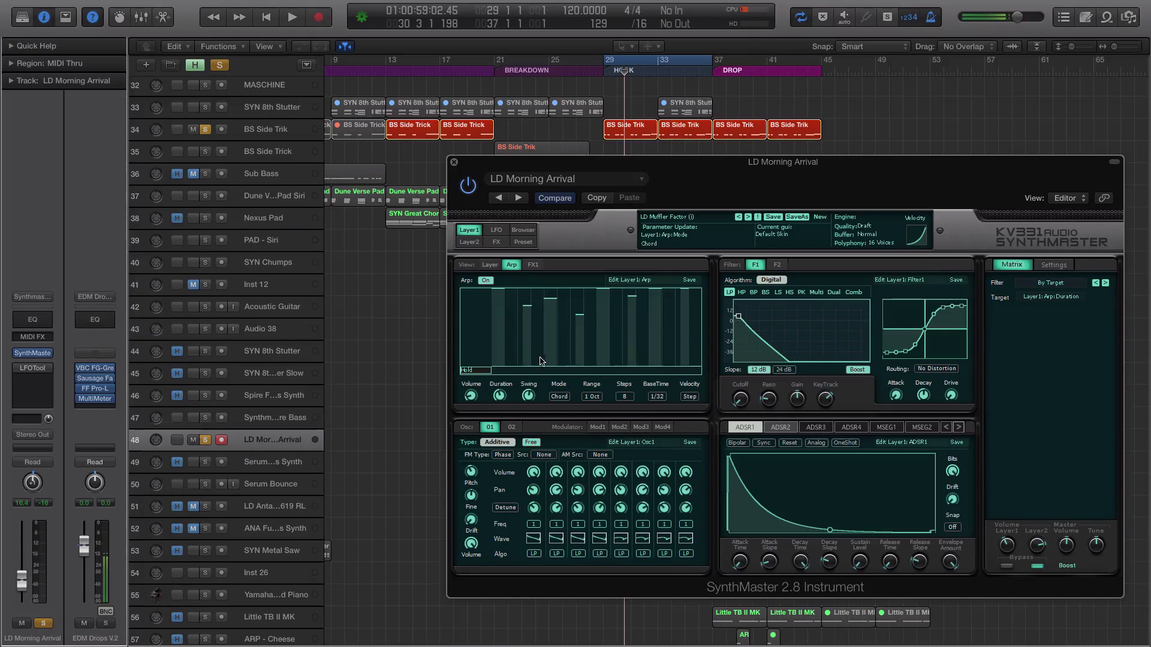